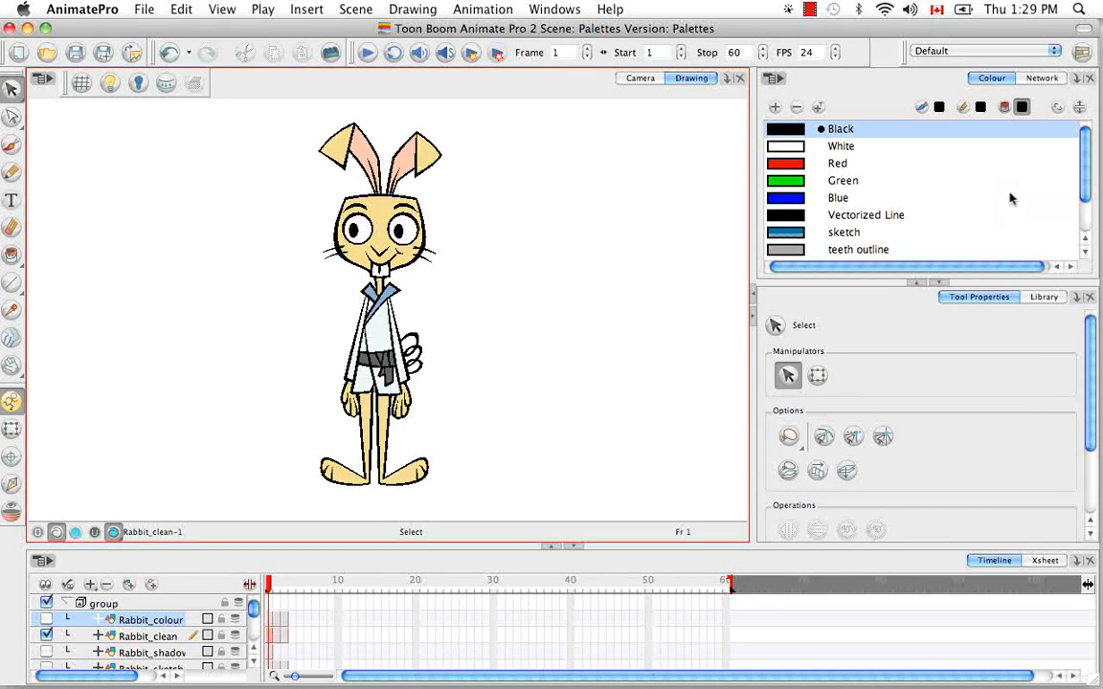
# Expand the Colour view to full height and show its palette list
pyautogui.click(940, 283)
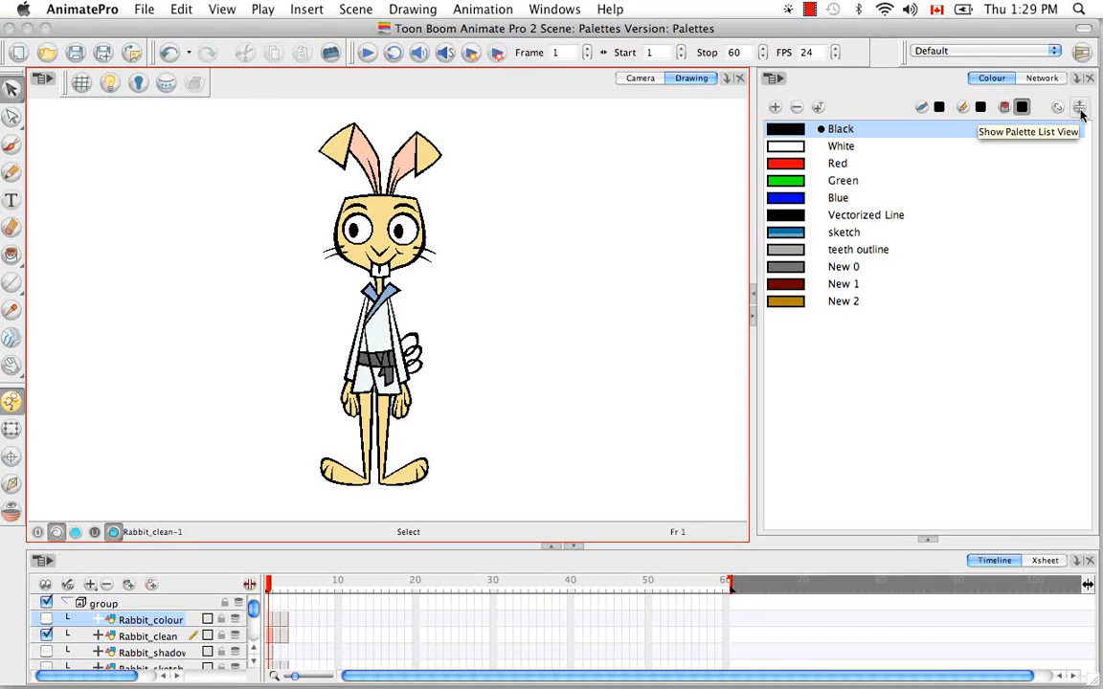
pyautogui.click(1080, 110)
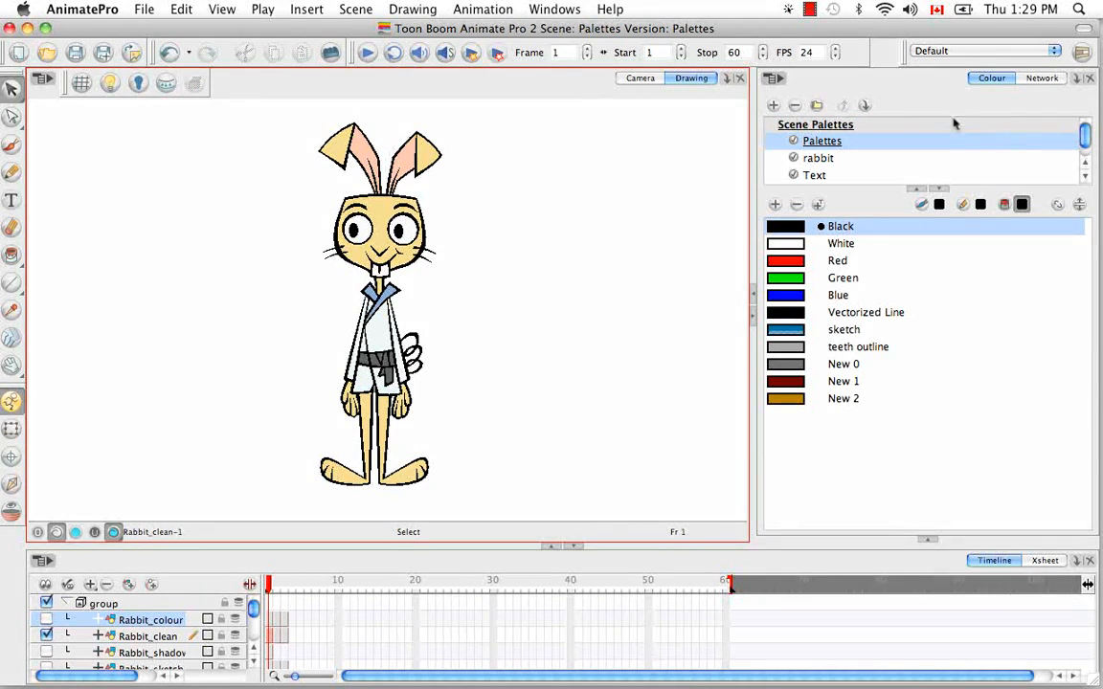
# Look through the colours of the rabbit, Text and rabbit-night scene palettes, returning to the Palettes palette
pyautogui.click(829, 160)
pyautogui.click(829, 175)
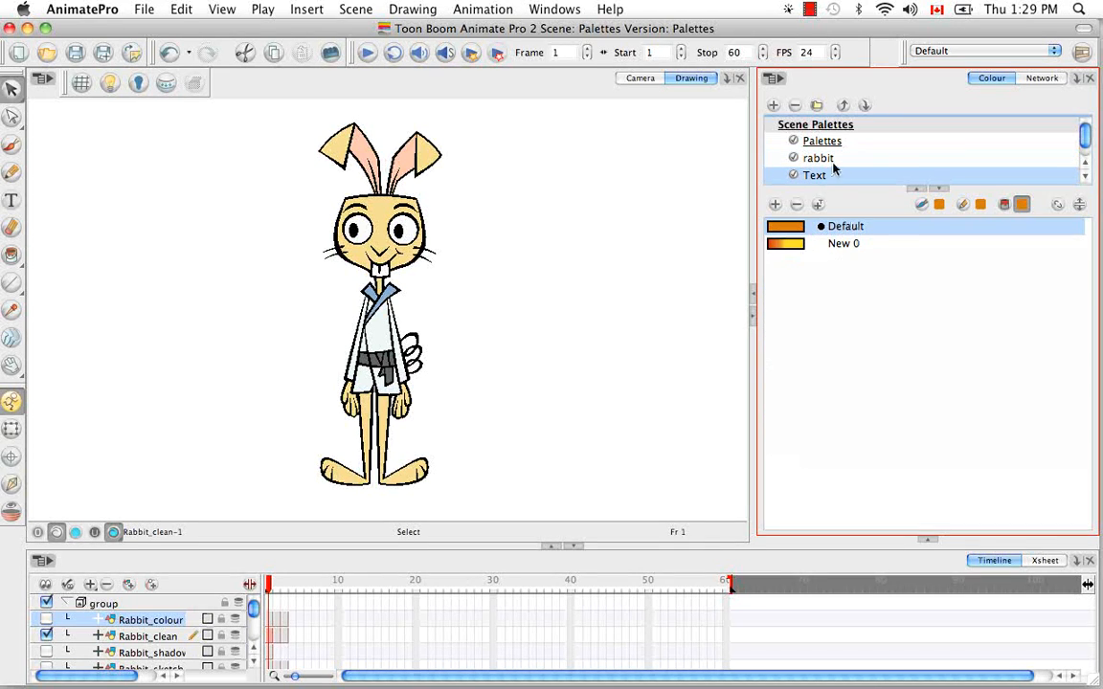
pyautogui.scroll(-1, 1090, 144)
pyautogui.click(849, 175)
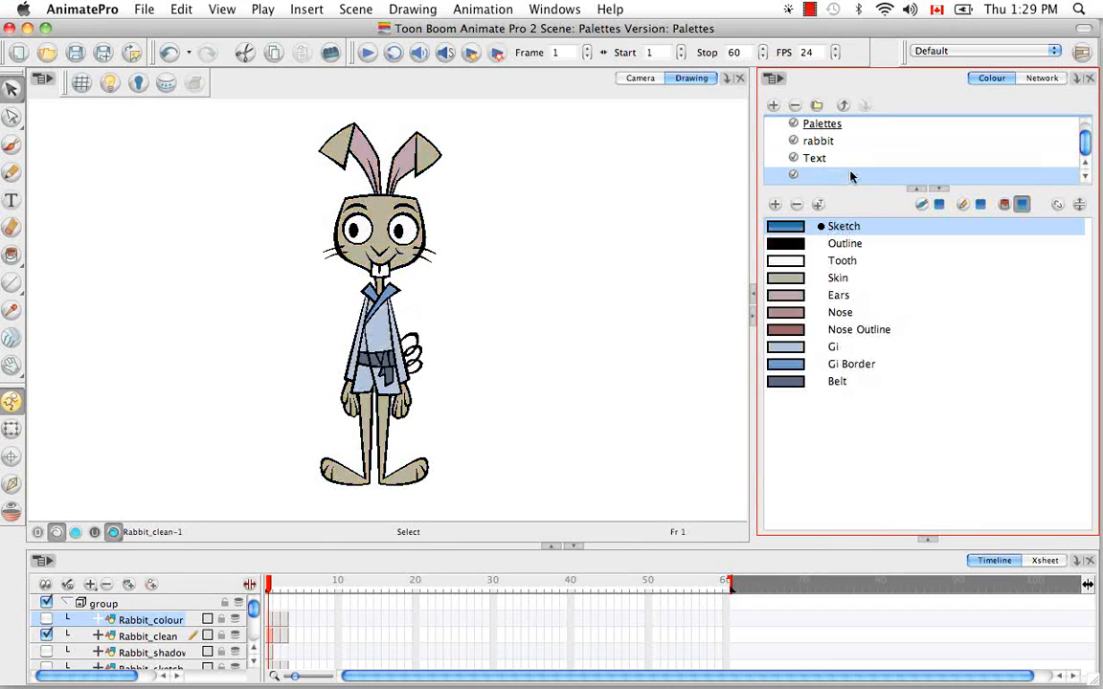
pyautogui.click(815, 160)
pyautogui.scroll(1, 821, 154)
pyautogui.click(820, 159)
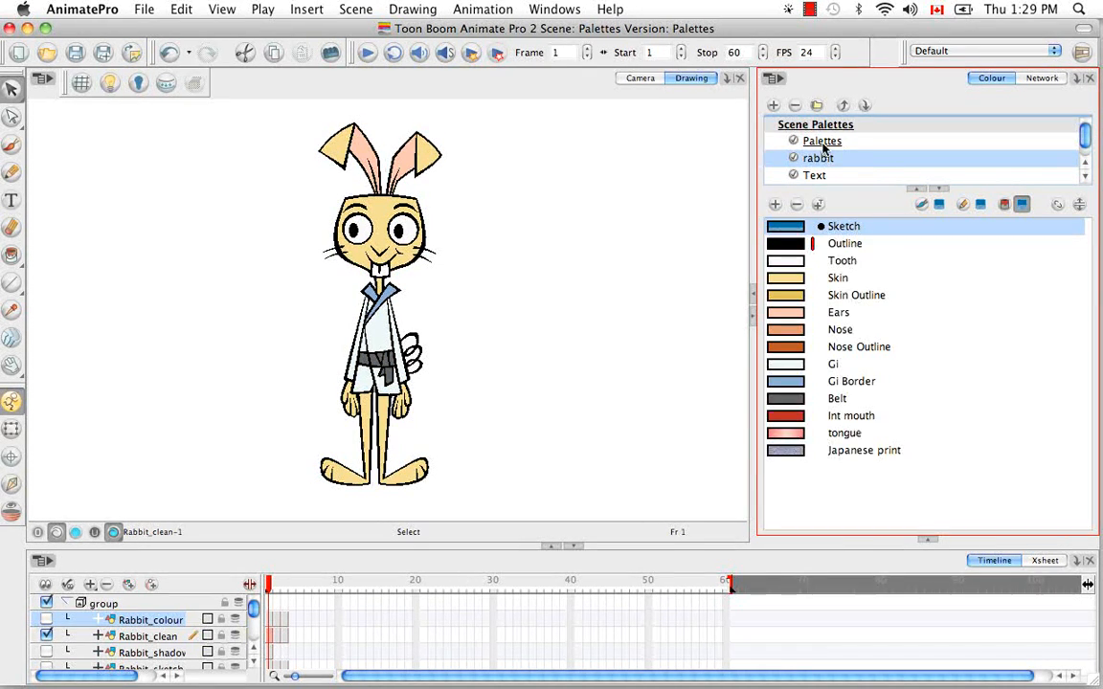
pyautogui.click(824, 143)
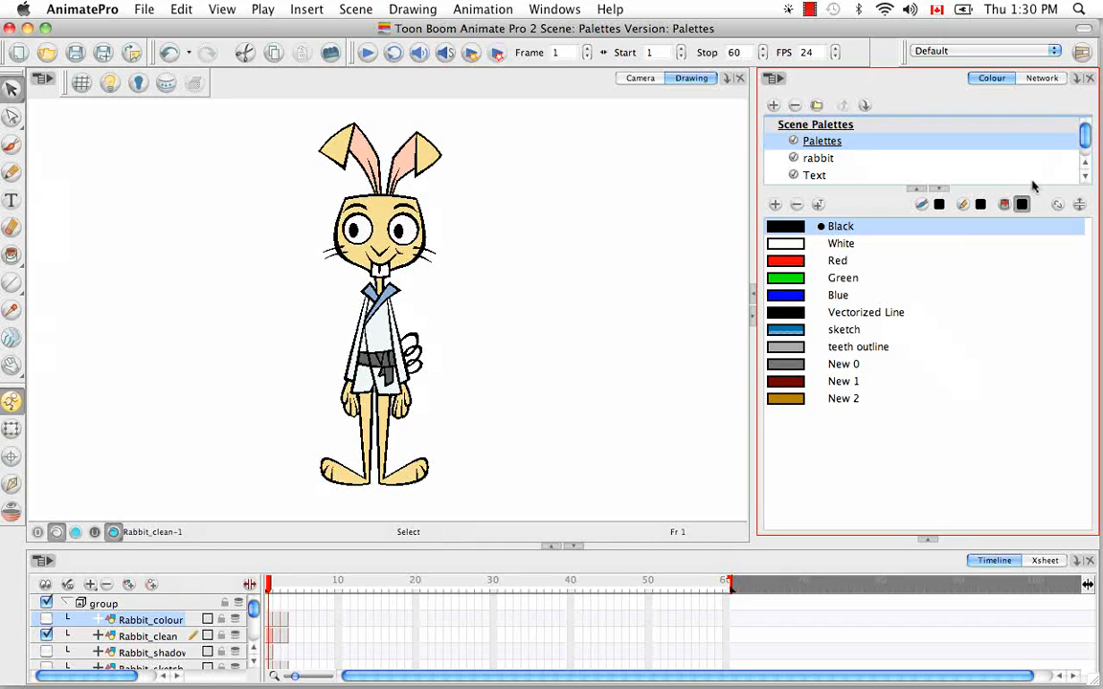
# Enlarge the palette list to fit all four scene palettes, preview rabbit-night on the character, and reselect the Palettes palette
pyautogui.moveTo(1028, 188); pyautogui.dragTo(1028, 204)
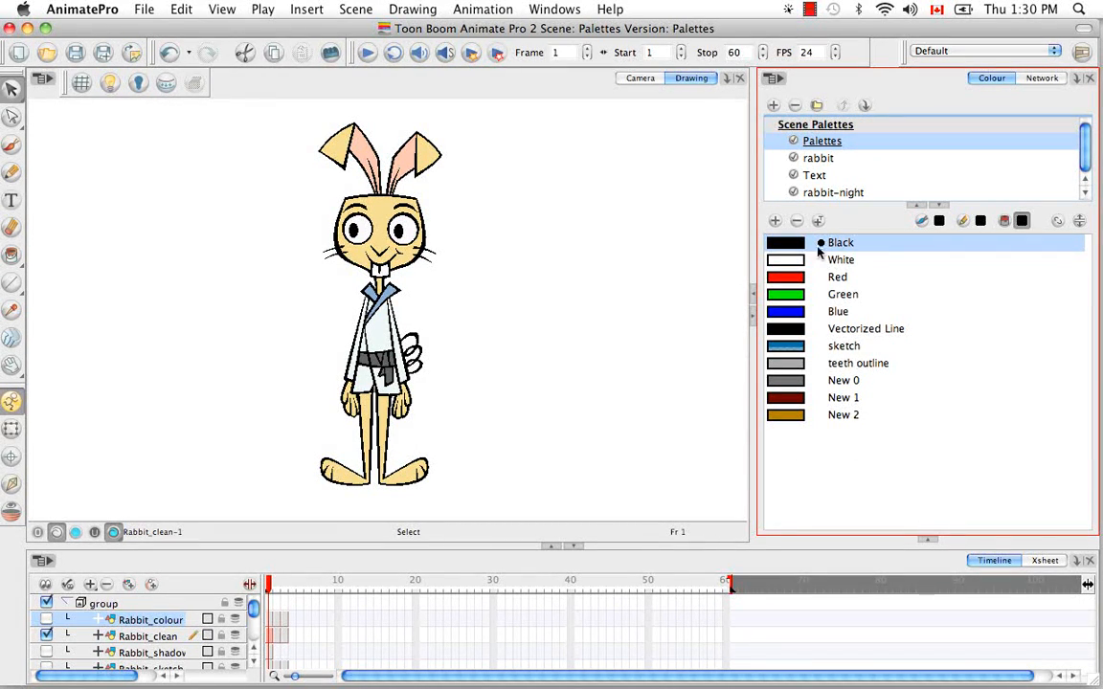
pyautogui.click(830, 162)
pyautogui.click(829, 192)
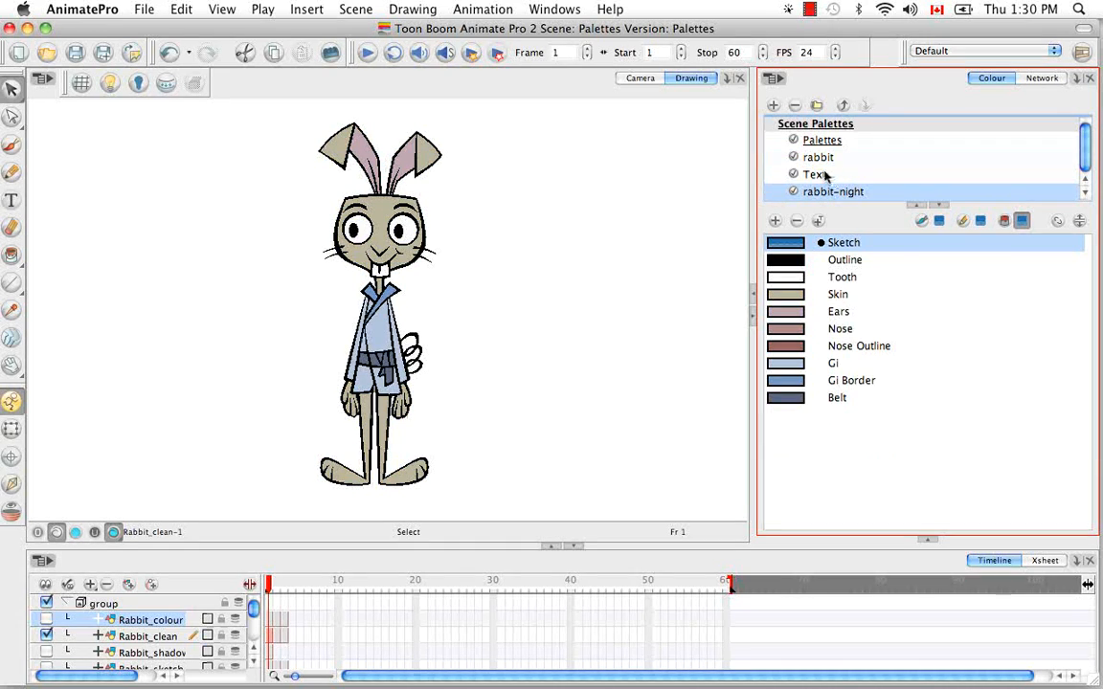
pyautogui.click(830, 159)
pyautogui.click(829, 141)
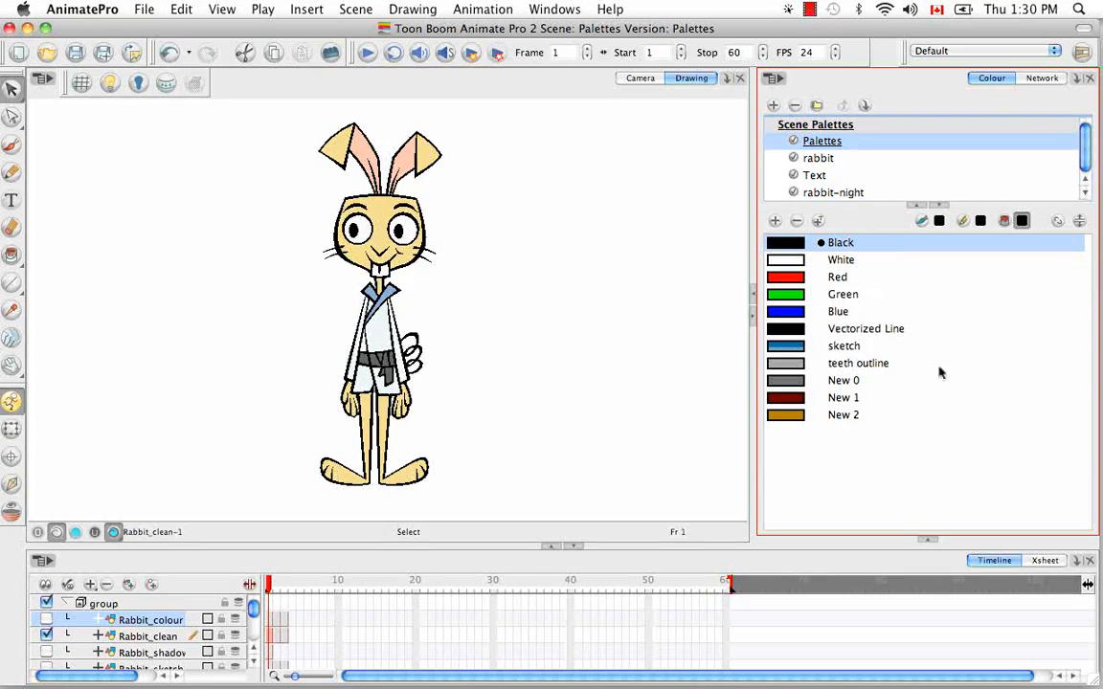
# Switch to Finder, view the contents of the Palettes scene's palette-library folder, and minimise the window
pyautogui.moveTo(812, 660)
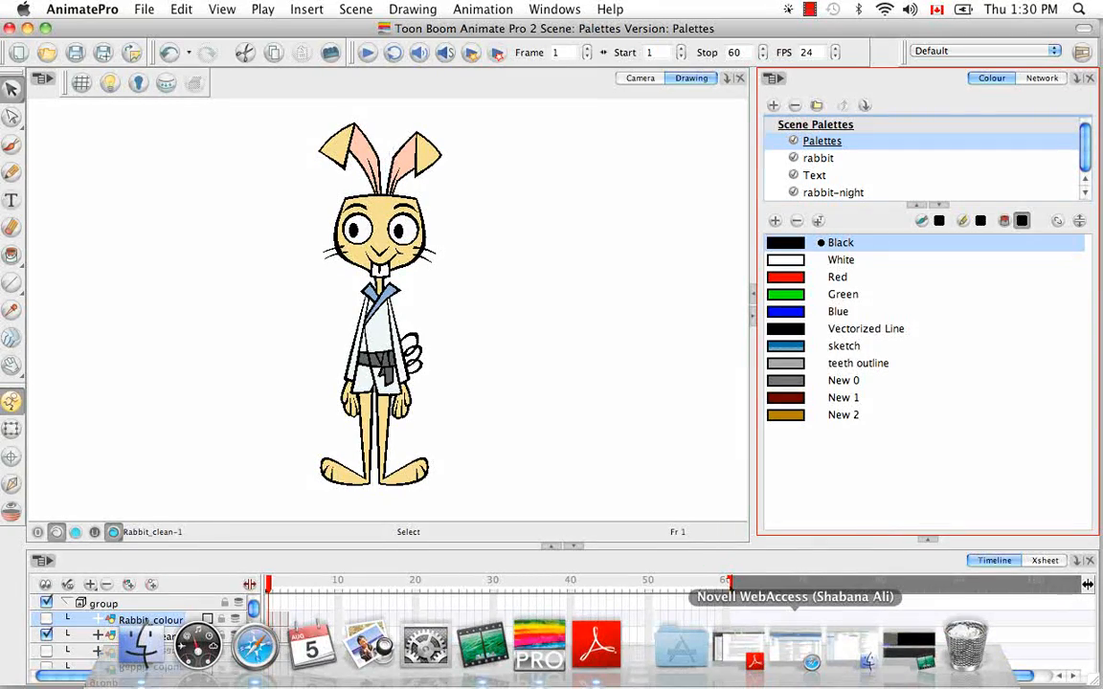
pyautogui.click(852, 657)
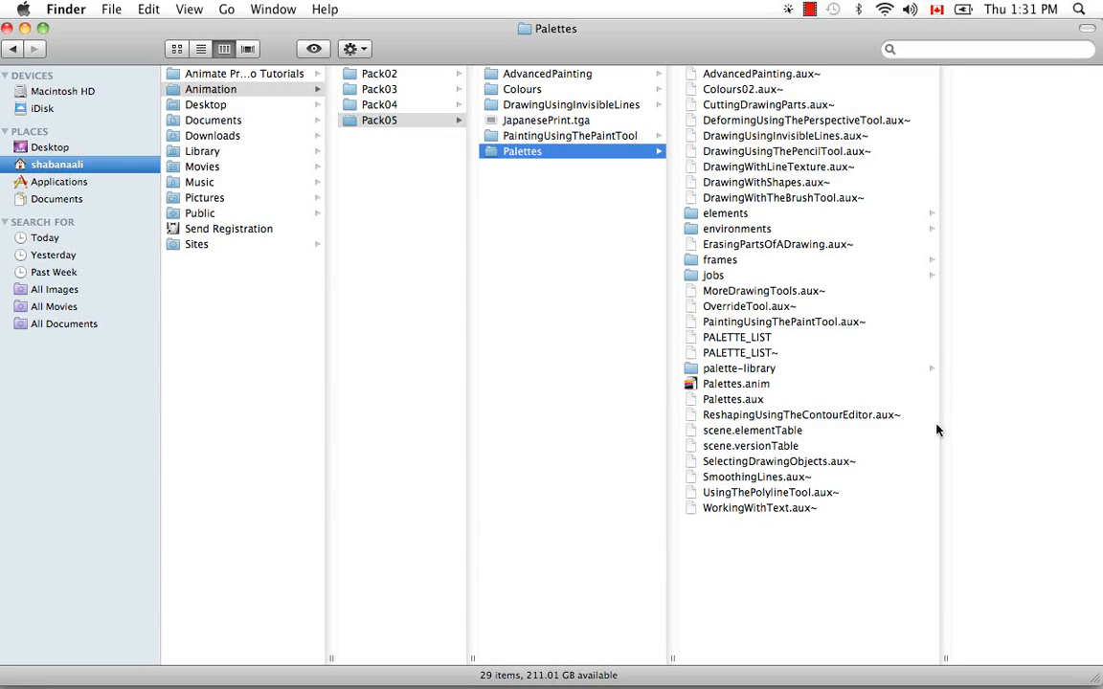
pyautogui.click(721, 373)
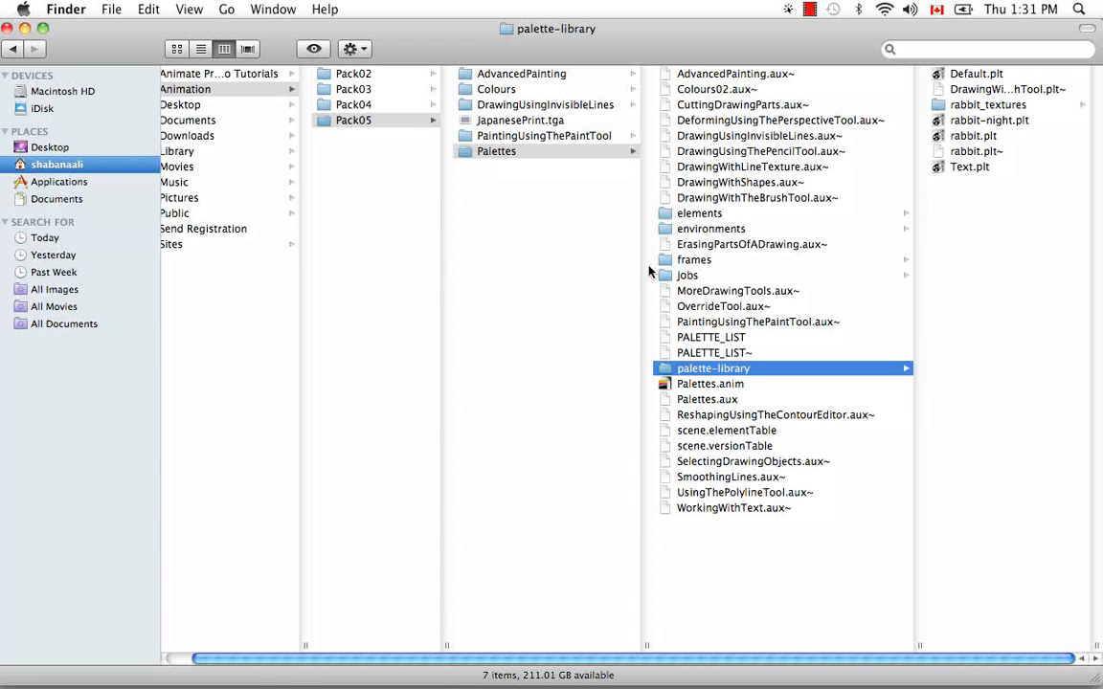
pyautogui.click(25, 28)
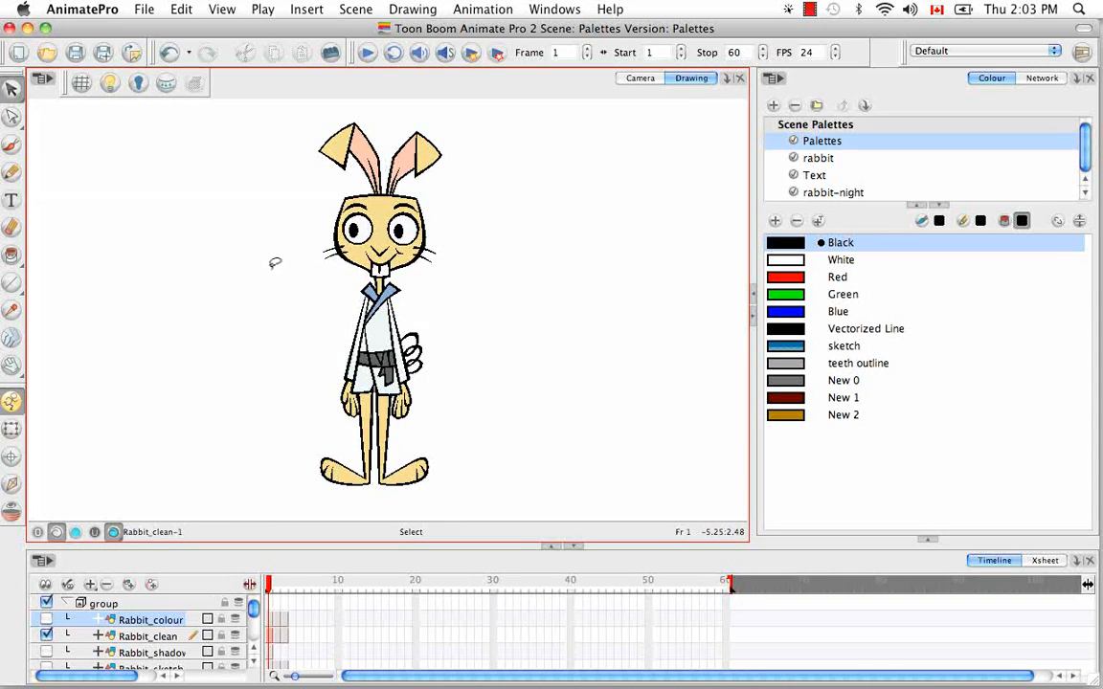
# Enable Advanced Palette Lists in the application's advanced preferences
pyautogui.click(97, 13)
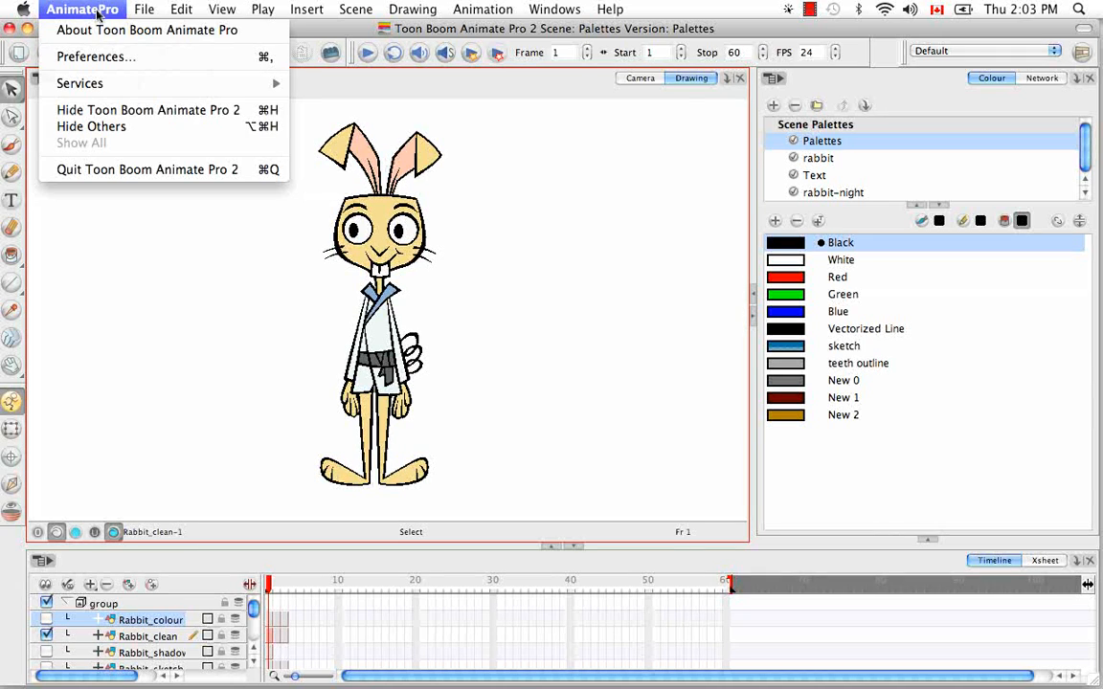
pyautogui.click(112, 60)
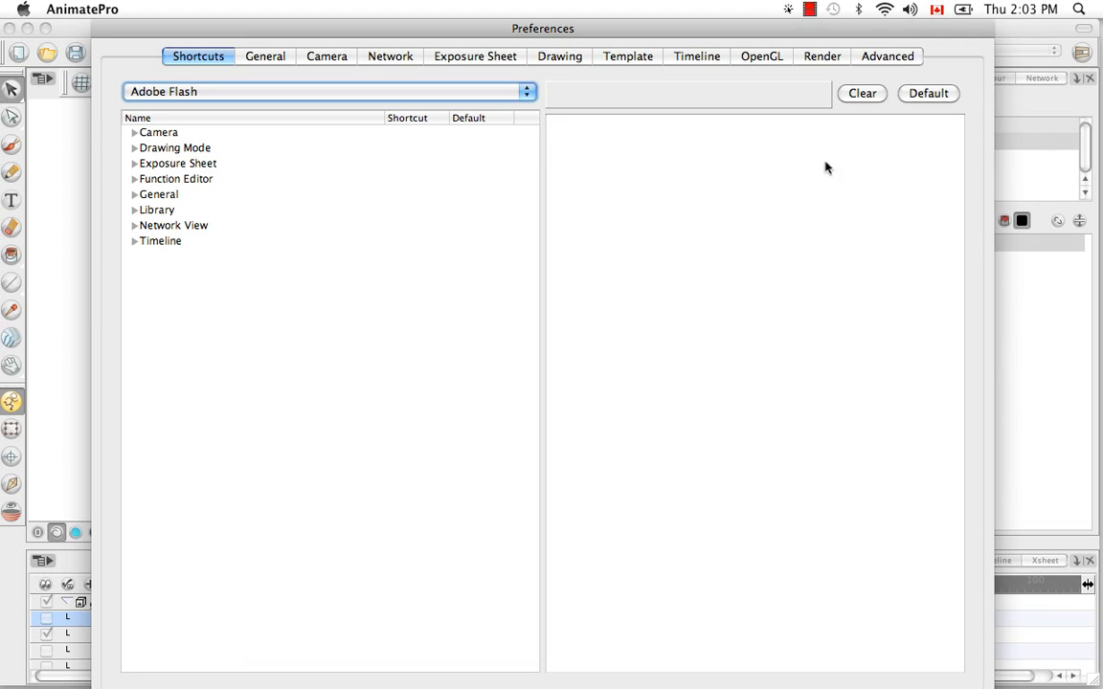
pyautogui.click(899, 57)
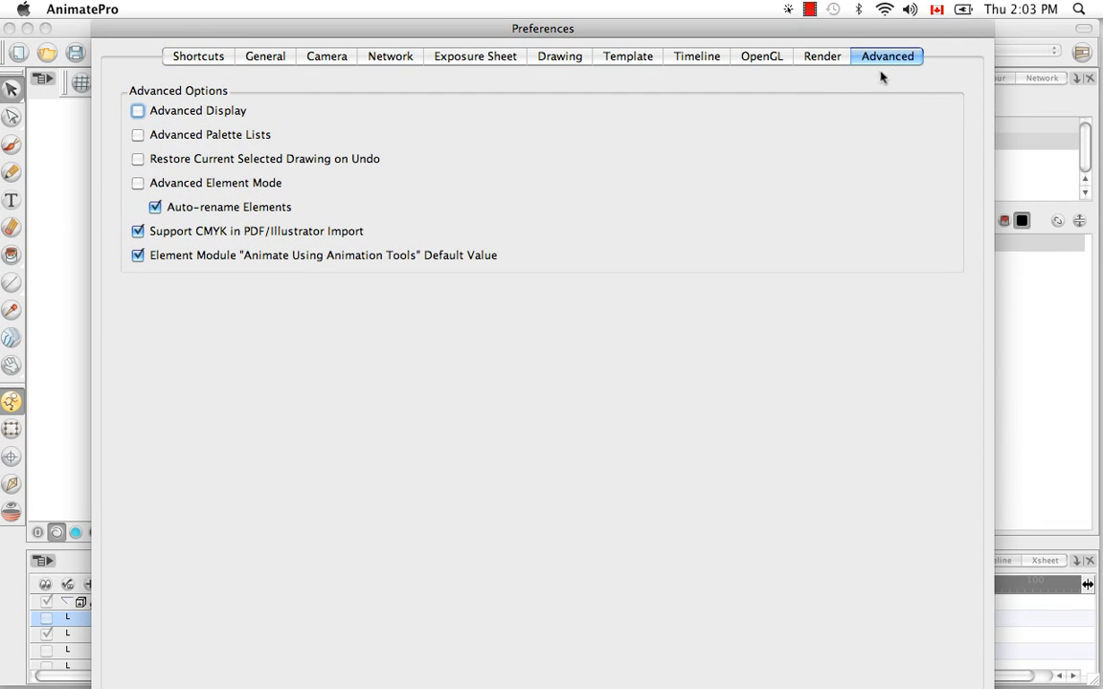
pyautogui.click(138, 136)
pyautogui.press('Return')
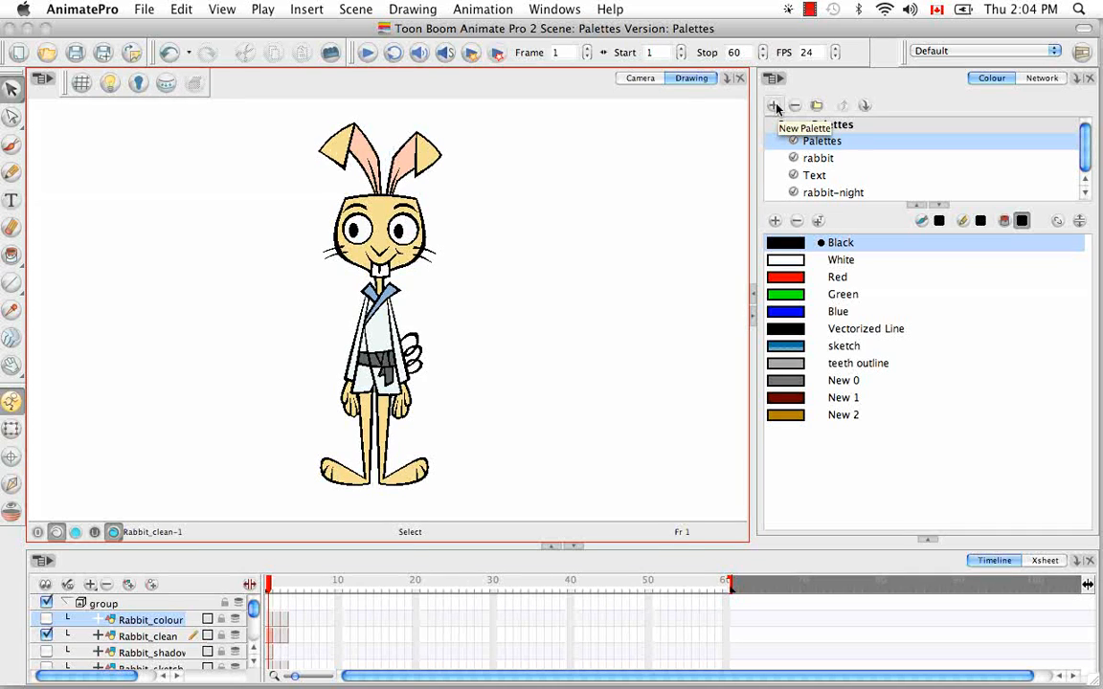
# Start creating a new palette and set its storage location to the Rabbit_clean(Rabbit_clean.62) element
pyautogui.click(775, 106)
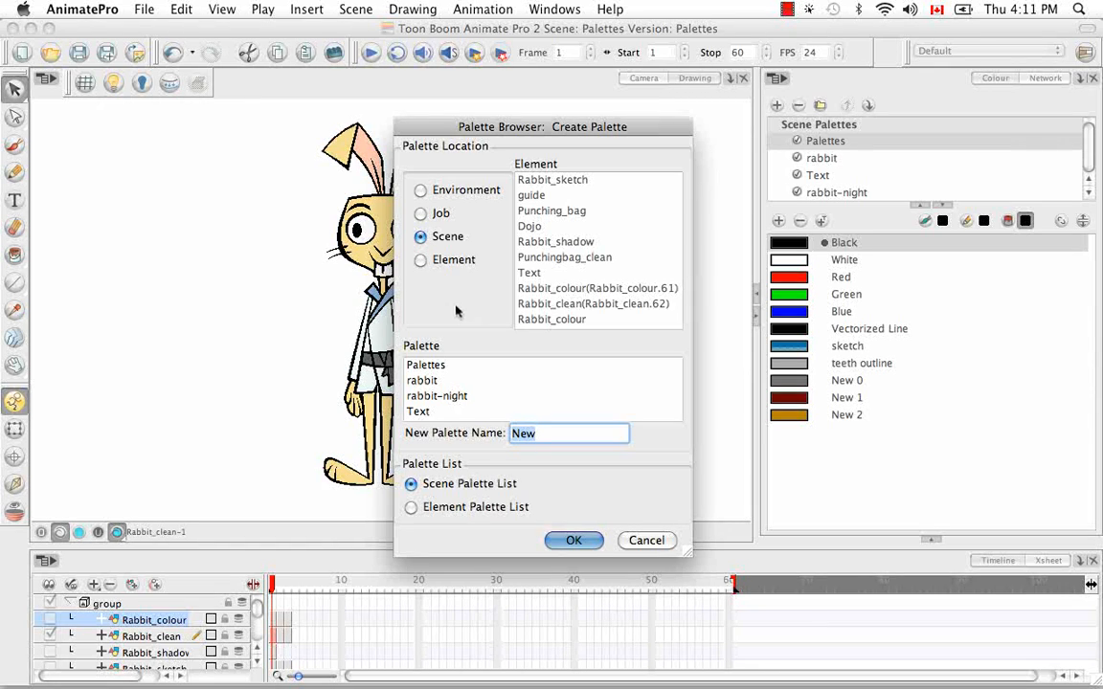
pyautogui.click(422, 261)
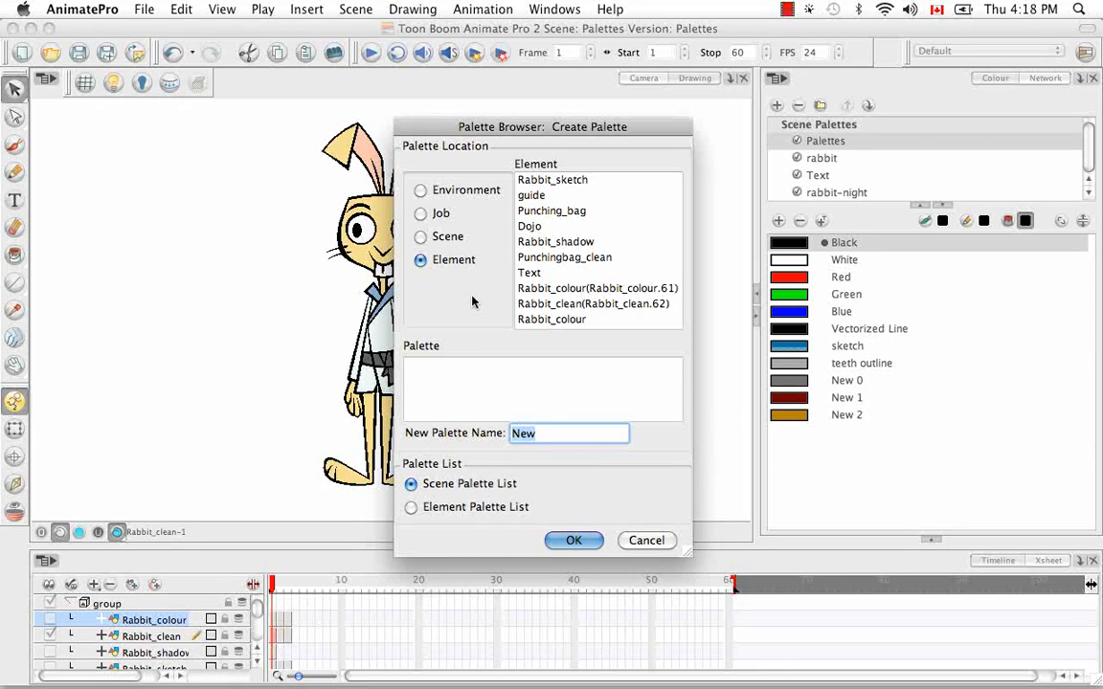
pyautogui.click(586, 304)
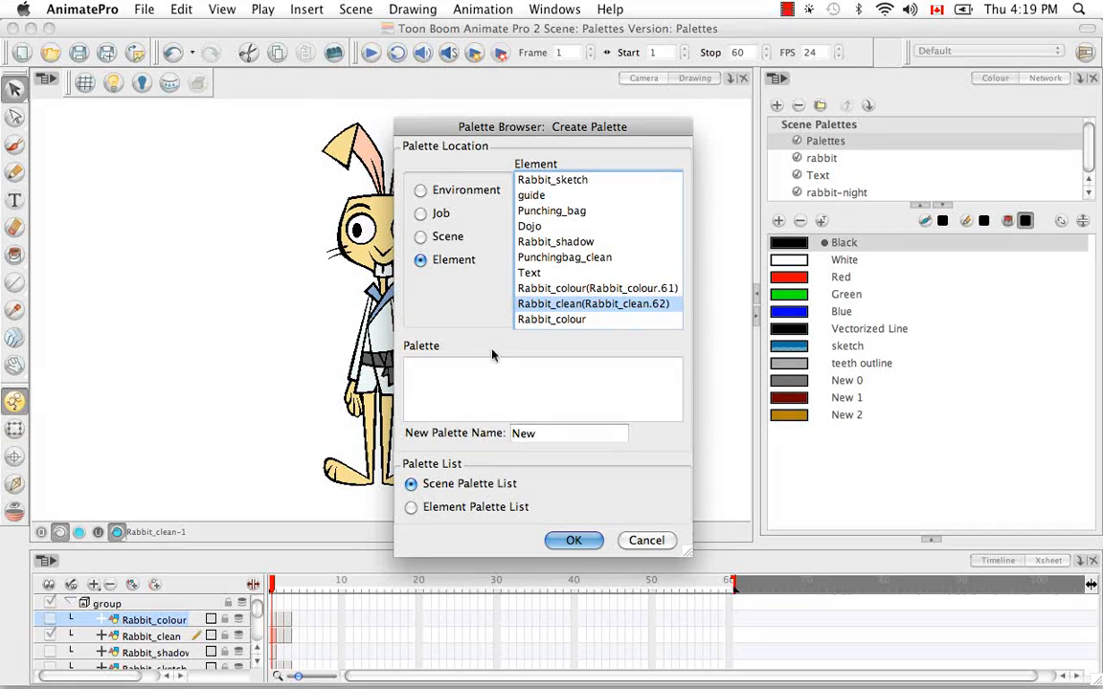
pyautogui.click(421, 238)
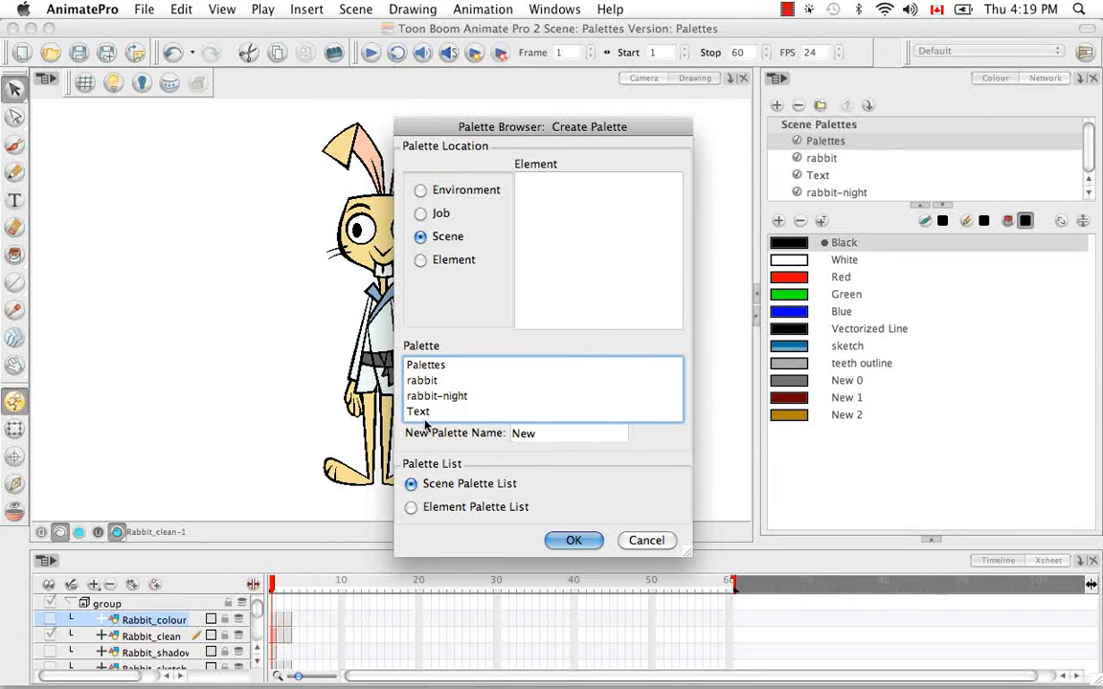
pyautogui.click(420, 261)
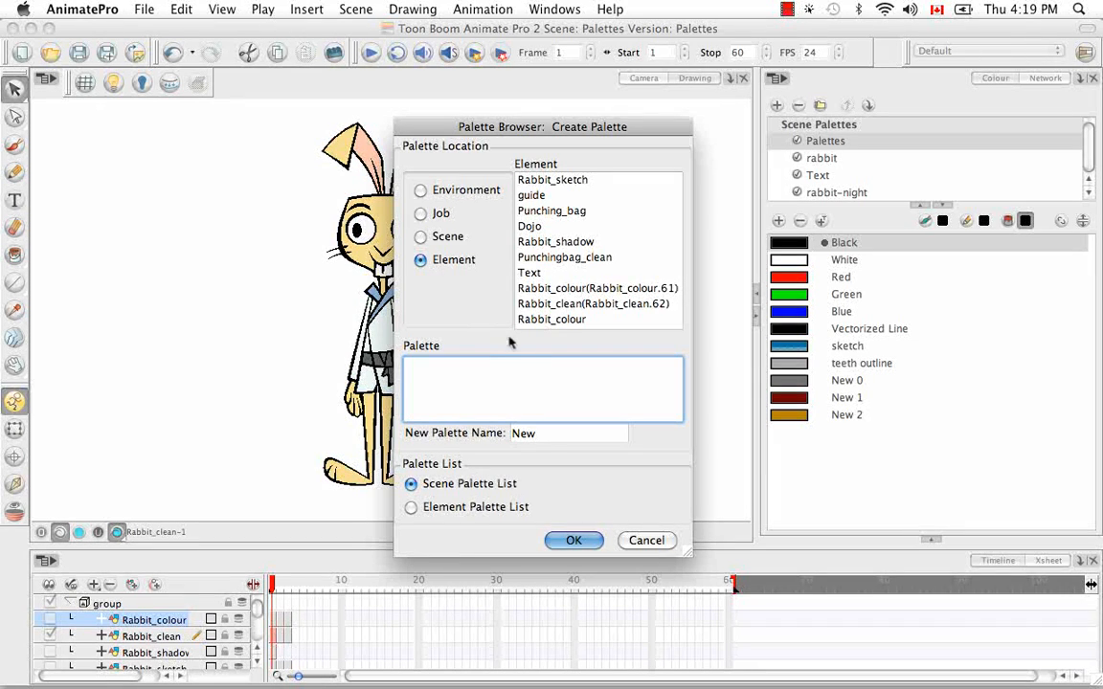
pyautogui.click(557, 304)
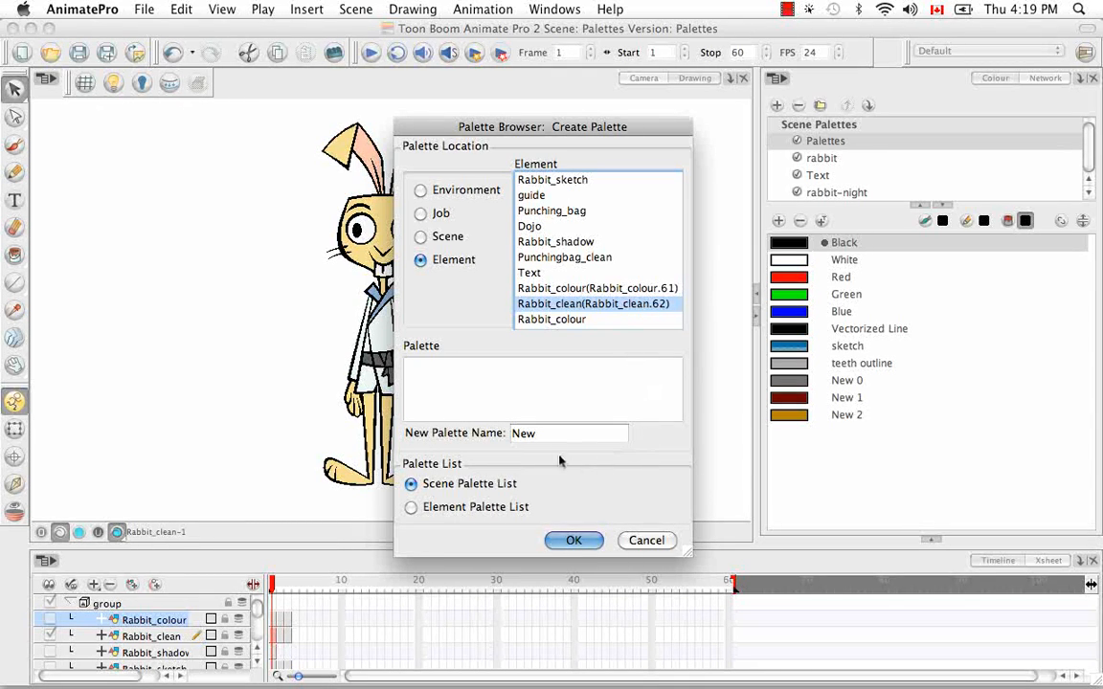
# Name the new palette Example, assign it to the Element Palette List, and create it
pyautogui.moveTo(544, 434); pyautogui.dragTo(499, 439)
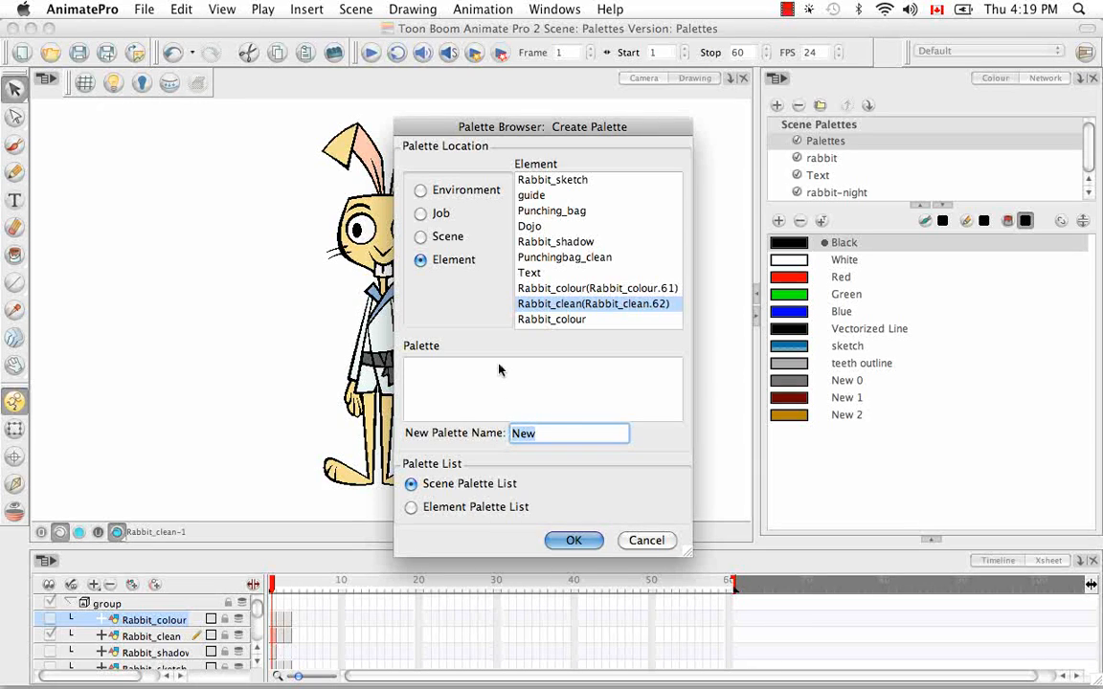
pyautogui.press('BackSpace')
pyautogui.write('Example')
pyautogui.click(410, 508)
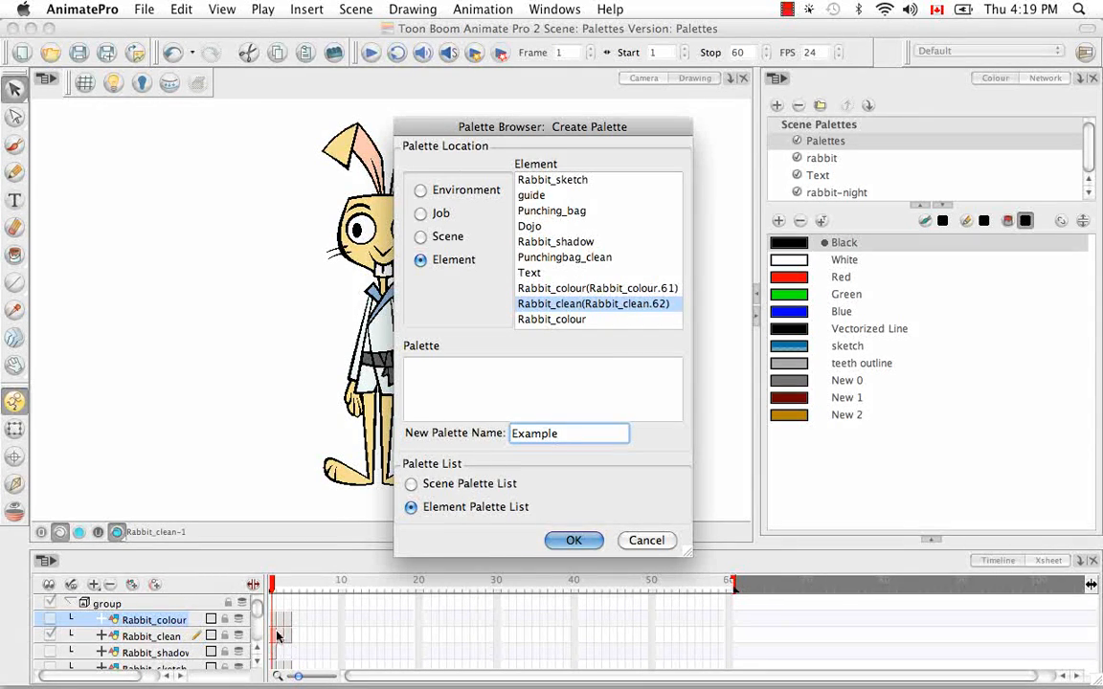
pyautogui.click(591, 541)
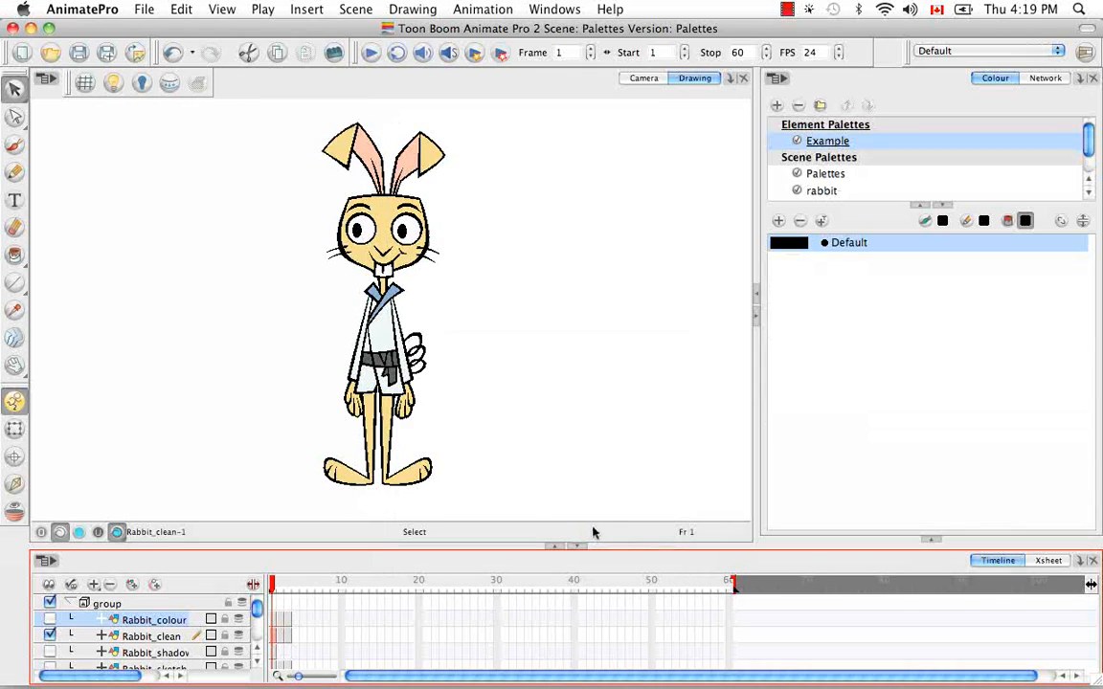
# Compare the palette lists of the Rabbit_clean and Rabbit_colour layers, ending on the Rabbit_clean layer
pyautogui.click(187, 640)
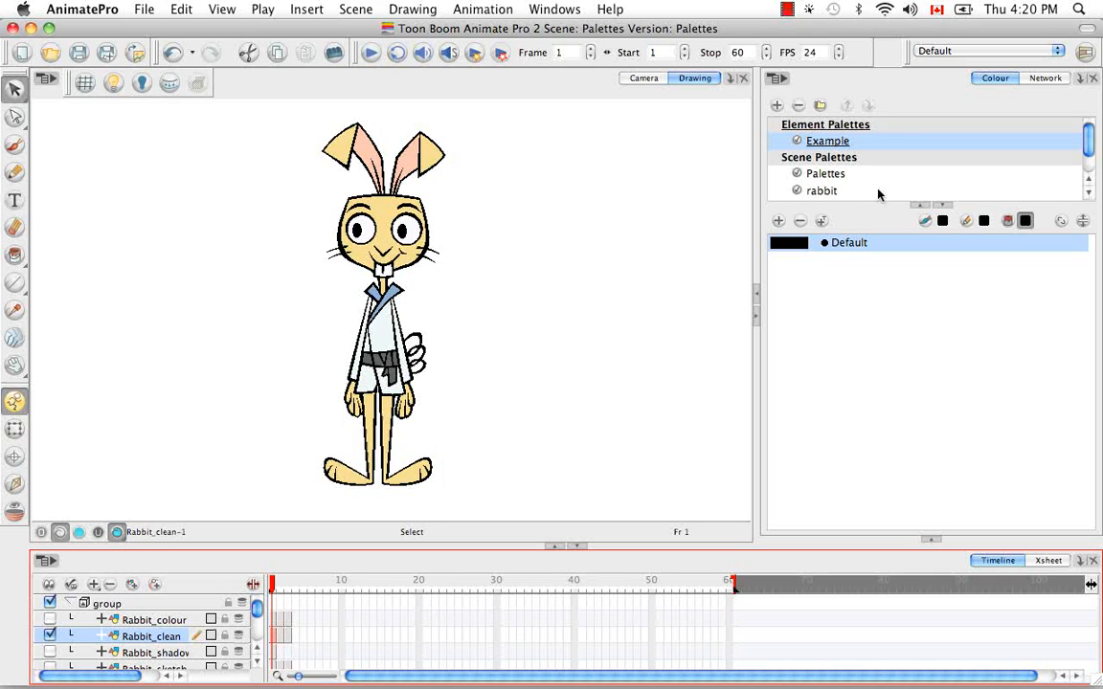
pyautogui.moveTo(1090, 145)
pyautogui.mouseDown()
pyautogui.moveTo(1089, 167)
pyautogui.moveTo(1088, 130)
pyautogui.mouseUp()
pyautogui.click(161, 625)
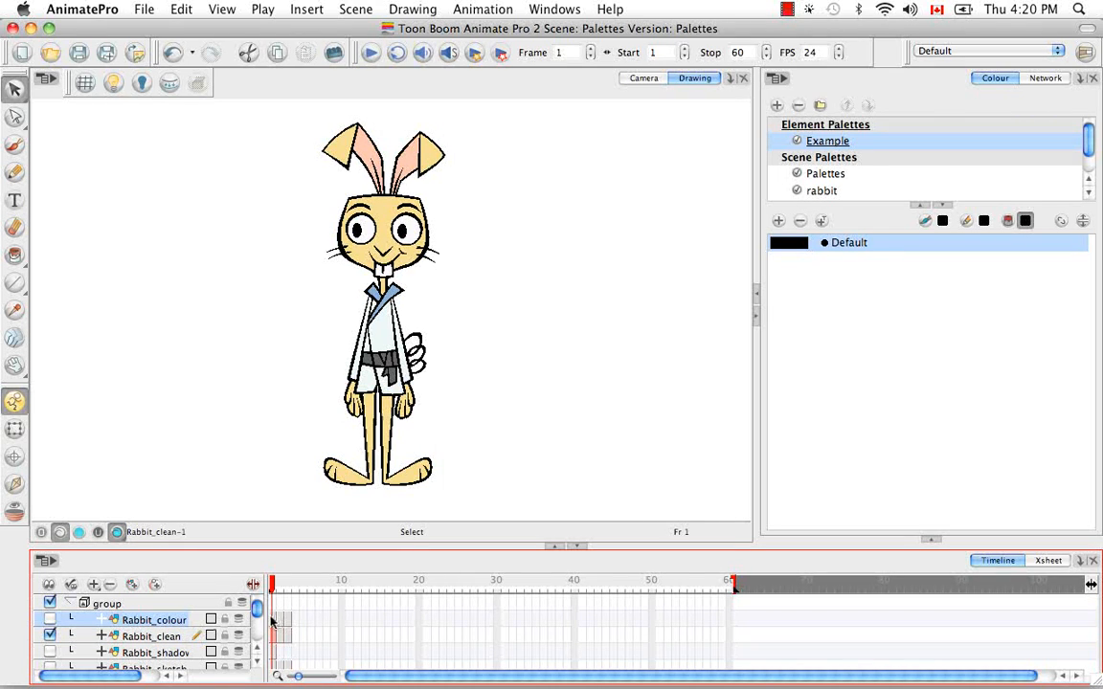
pyautogui.click(272, 620)
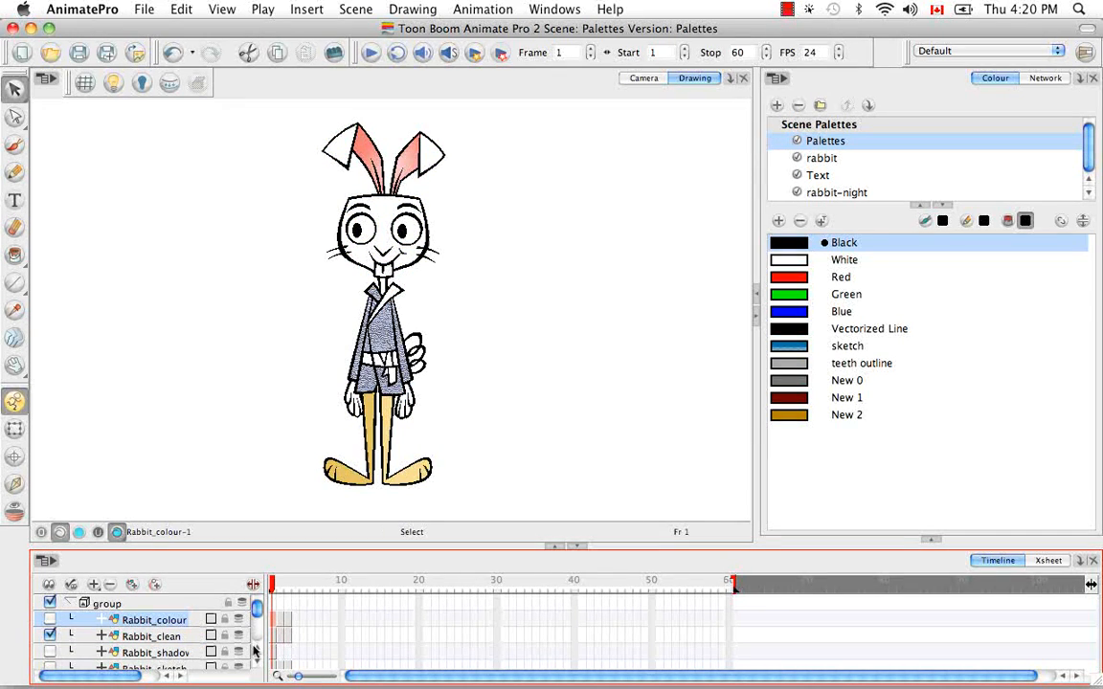
pyautogui.click(177, 639)
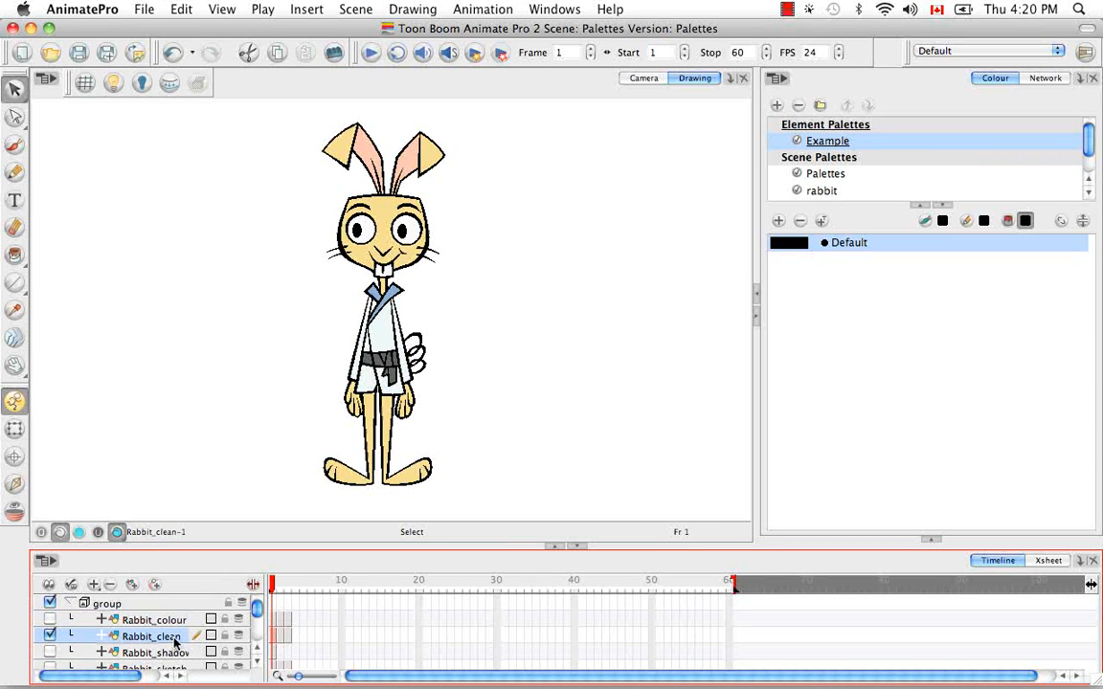
pyautogui.click(270, 622)
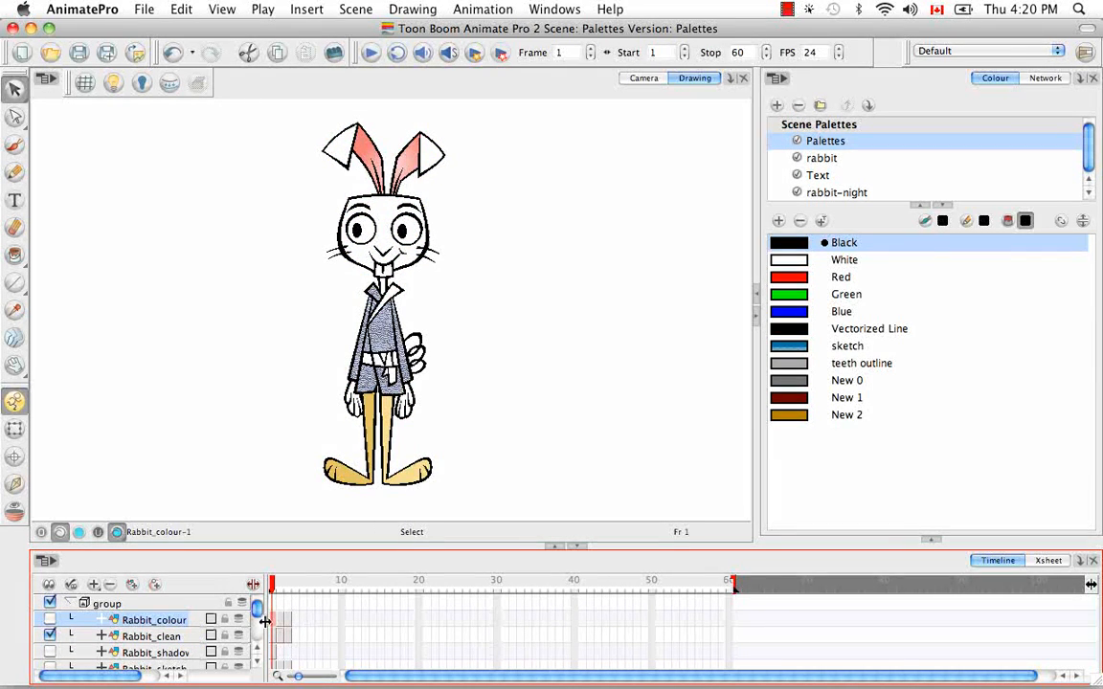
pyautogui.click(155, 640)
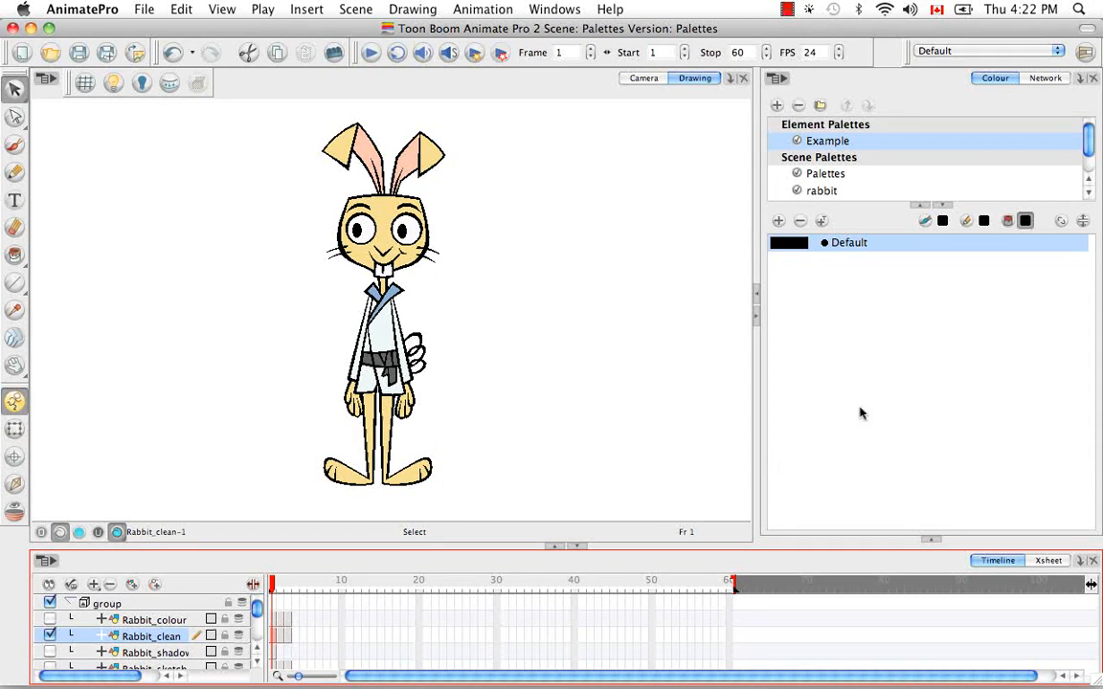
# Switch to Finder and locate the Example.plt palette file in the scene's elements folder, under Rabbit_clean.62 and palette-library
pyautogui.moveTo(879, 682)
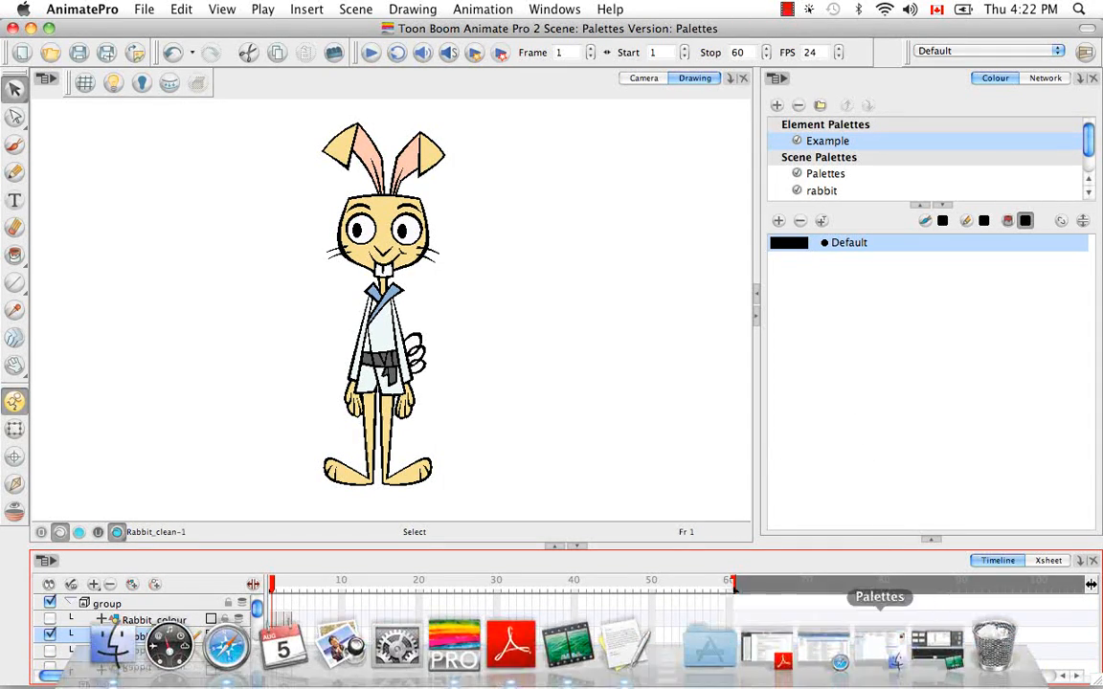
pyautogui.click(879, 651)
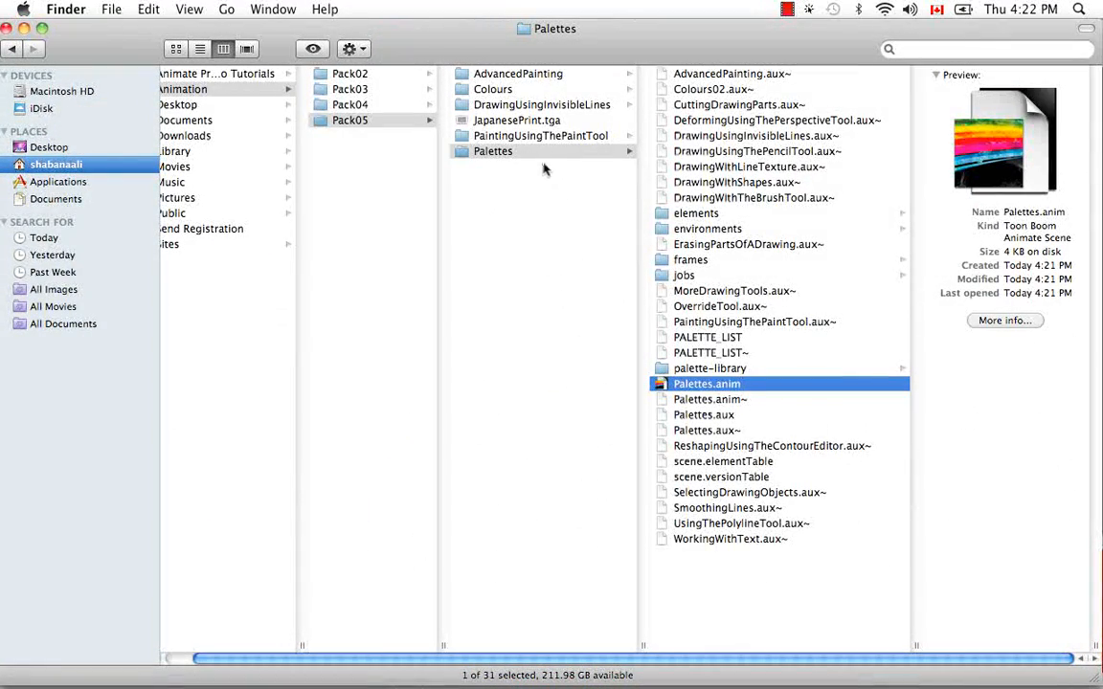
pyautogui.click(530, 153)
pyautogui.click(706, 216)
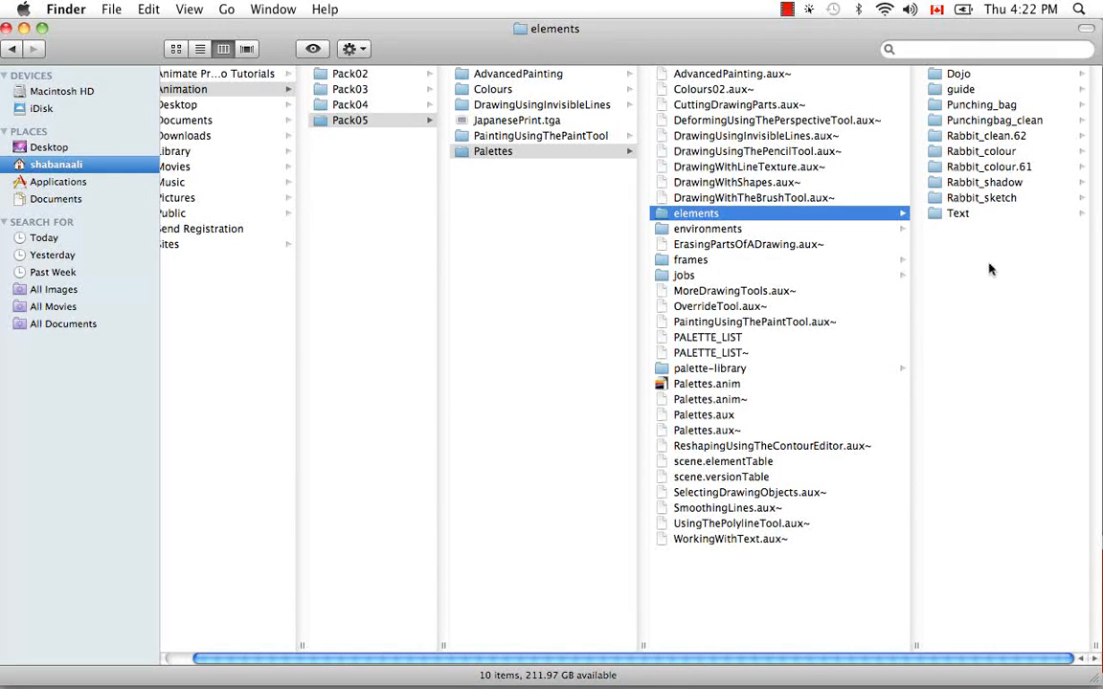
pyautogui.click(1012, 137)
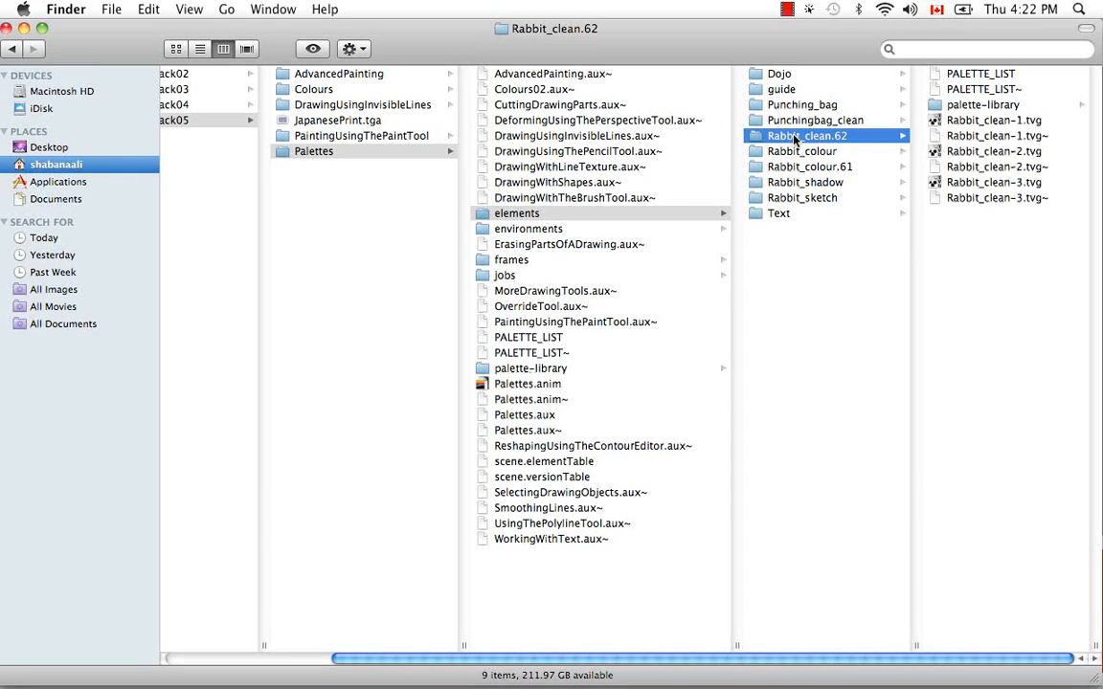
pyautogui.click(999, 105)
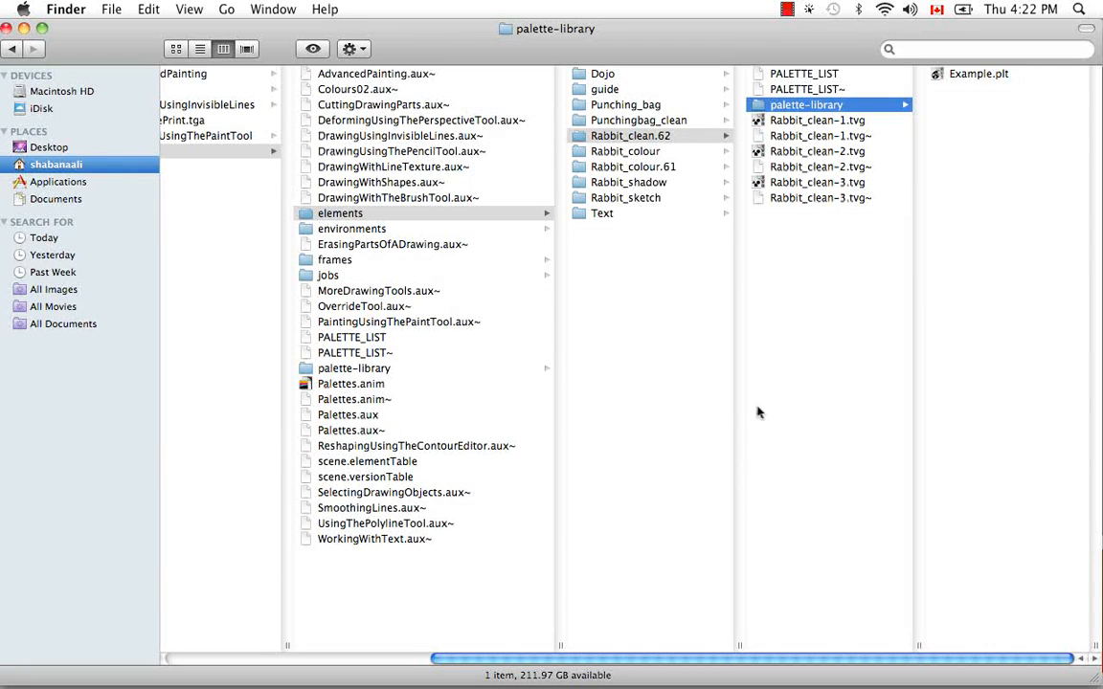
pyautogui.click(24, 28)
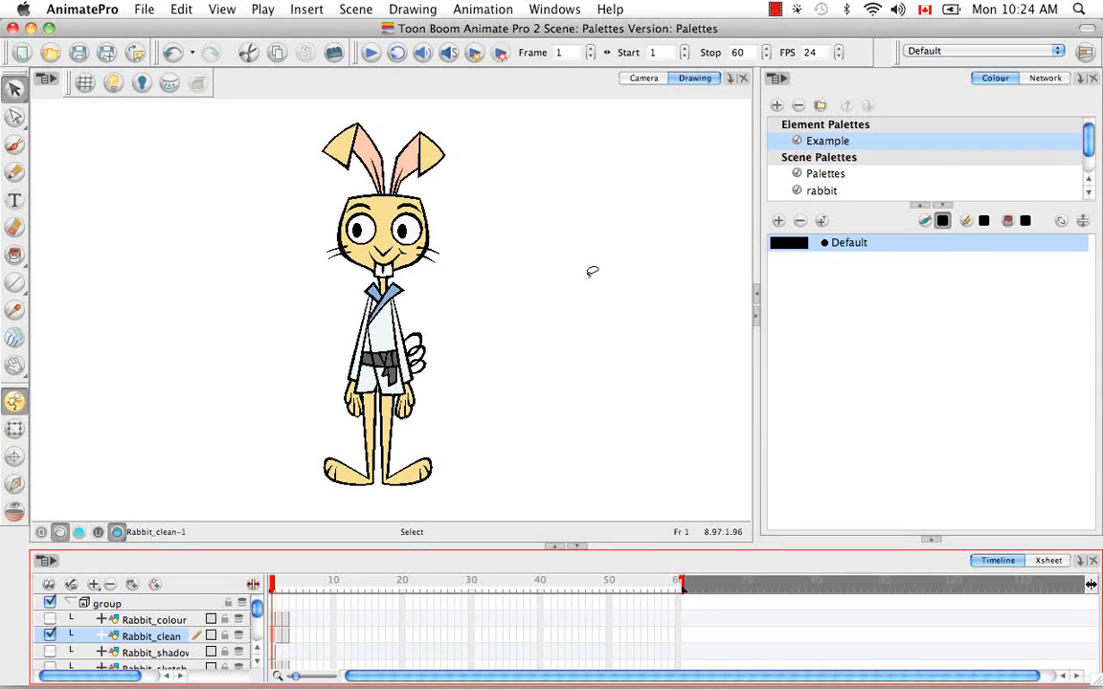
# Disable Advanced Palette Lists in Animate Pro's advanced preferences
pyautogui.click(95, 9)
pyautogui.click(116, 55)
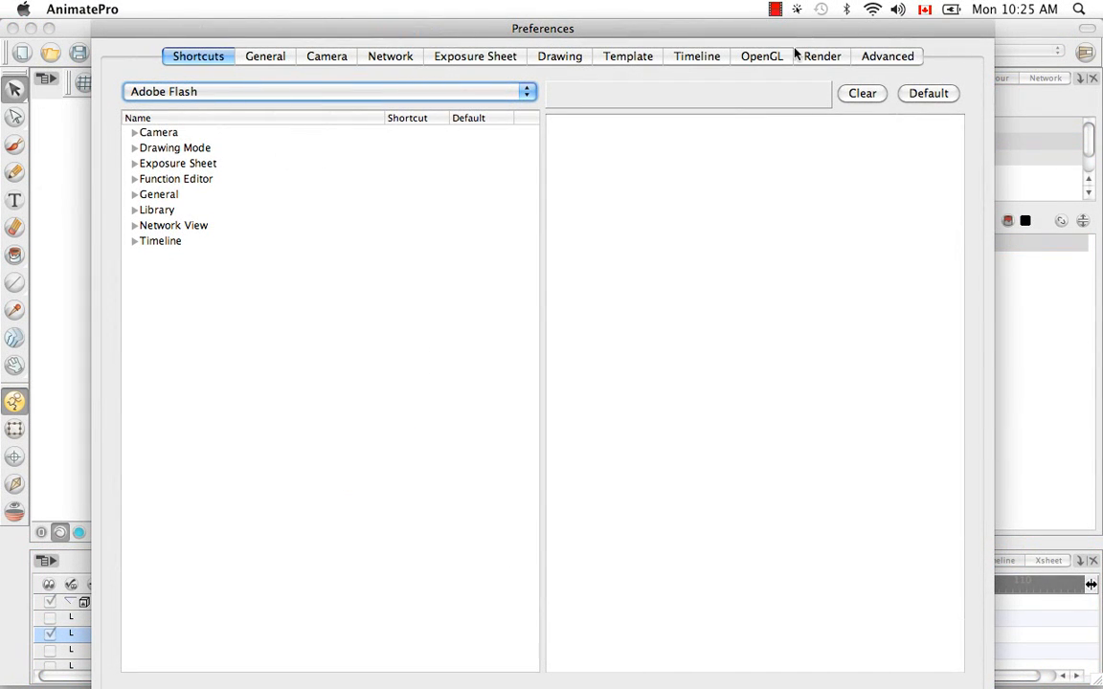
pyautogui.click(888, 57)
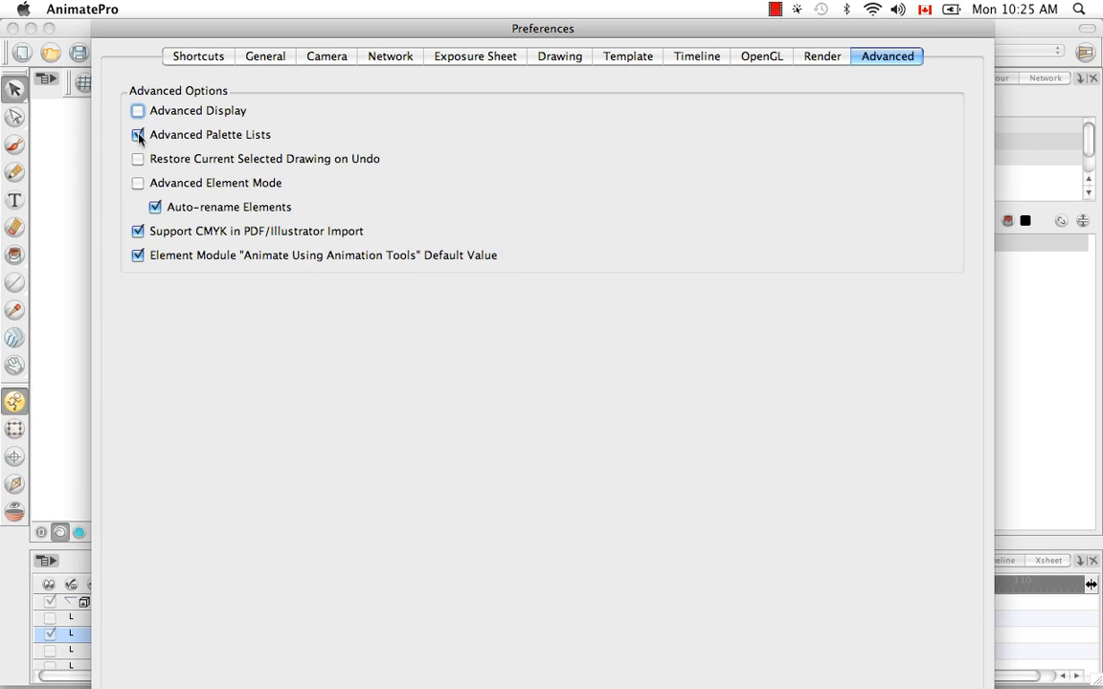
pyautogui.press('Return')
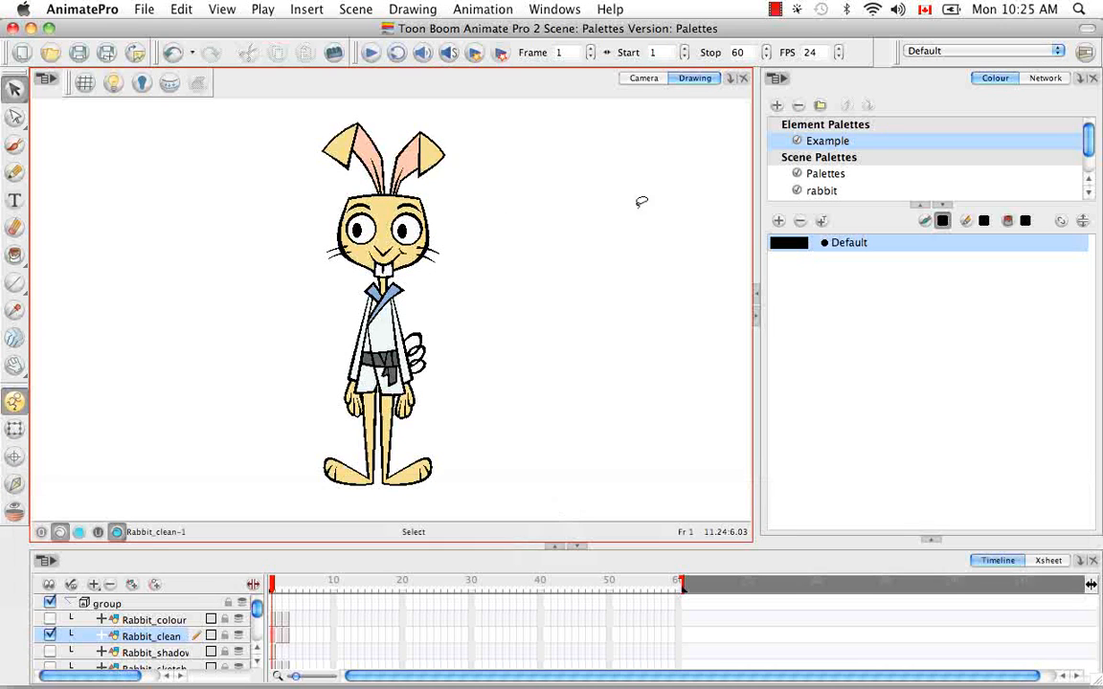
# Check the options for creating a new palette with advanced palette lists off, and leave without creating one
pyautogui.click(777, 107)
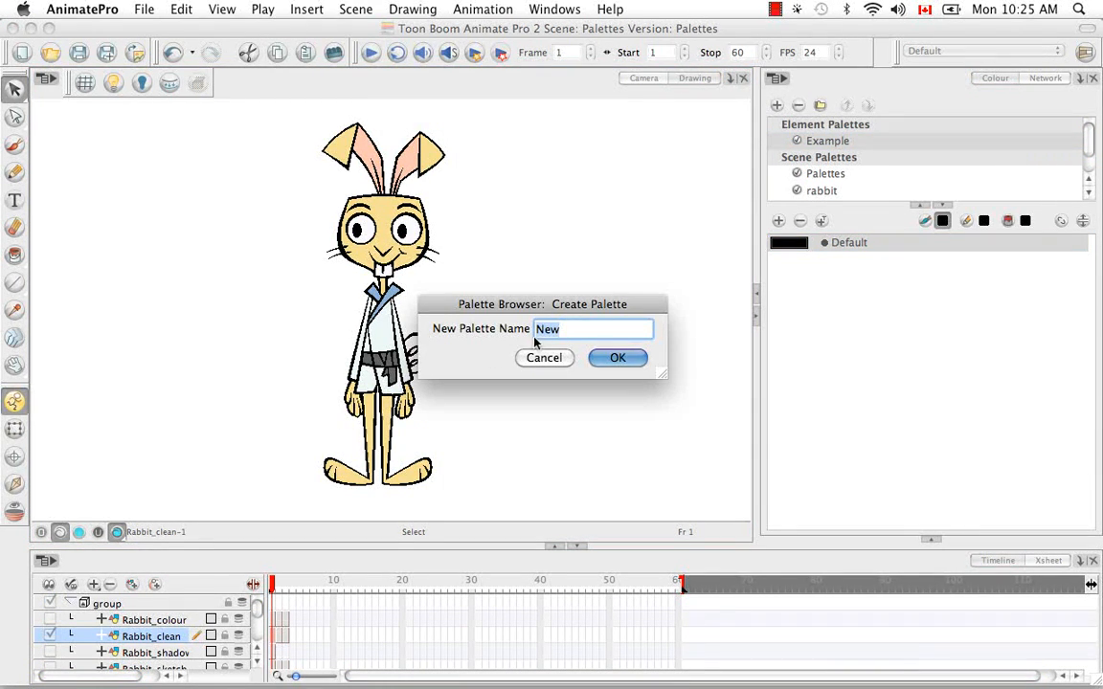
pyautogui.click(628, 365)
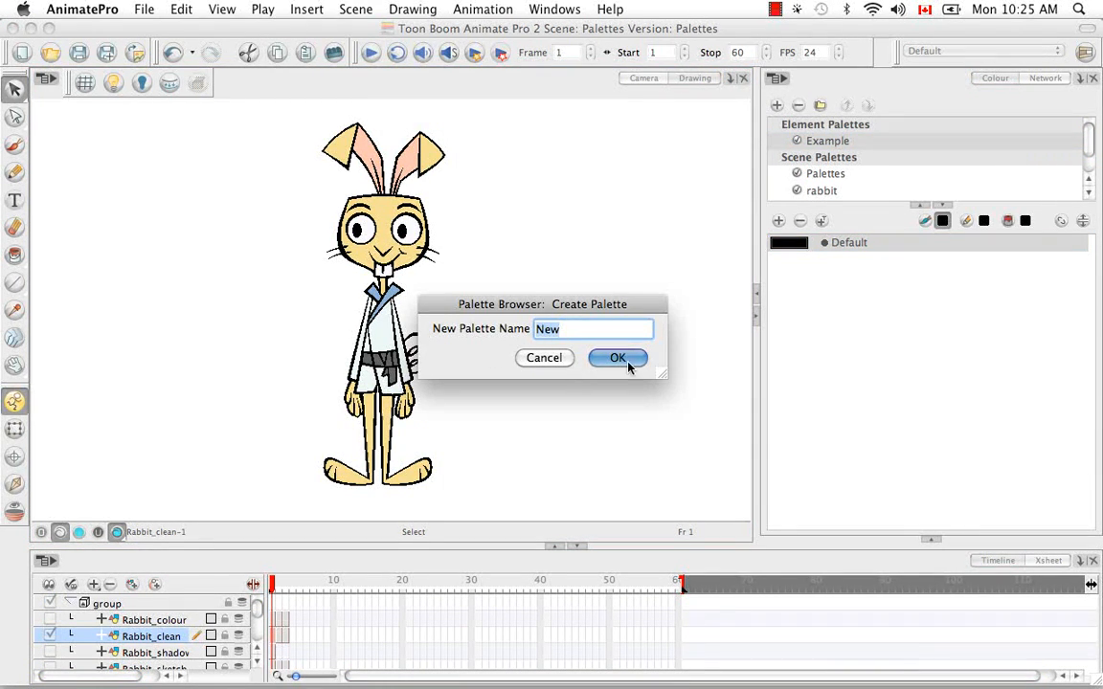
pyautogui.click(562, 358)
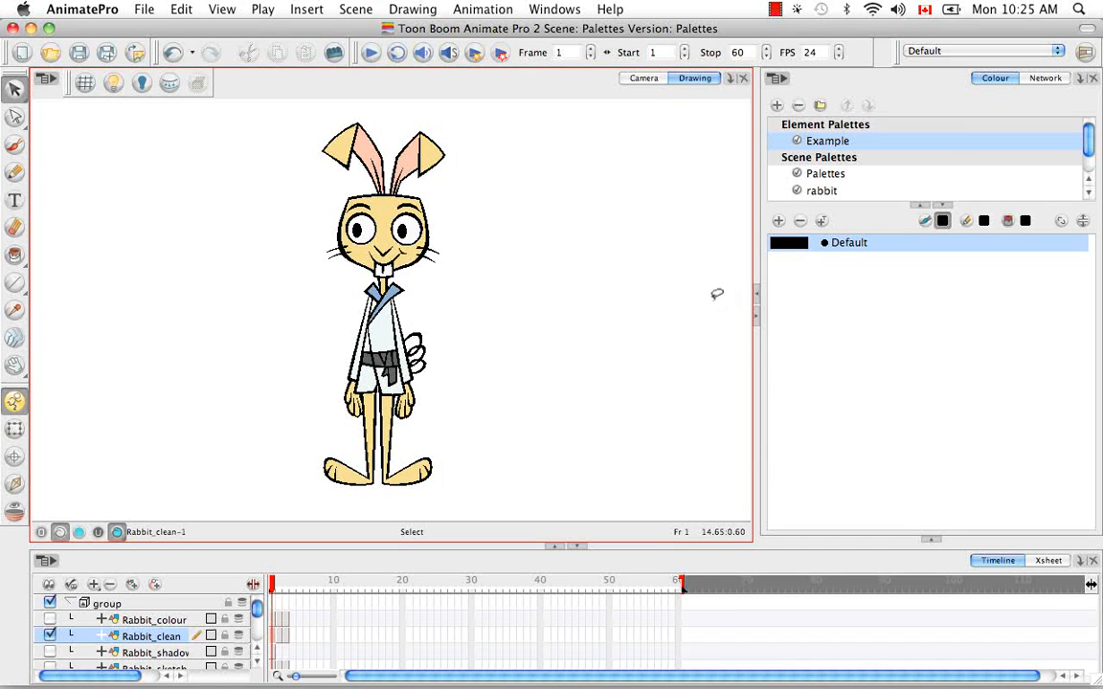
# Try the Rename command on the scene palette Palettes without entering a different name
pyautogui.click(825, 176)
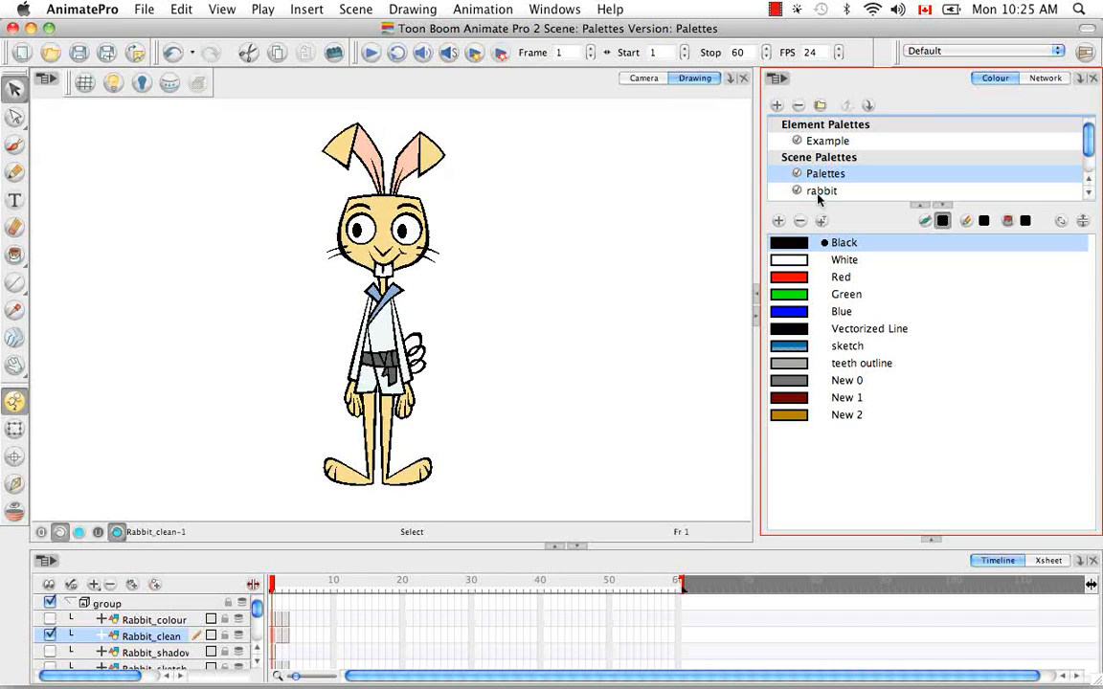
pyautogui.rightClick(836, 178)
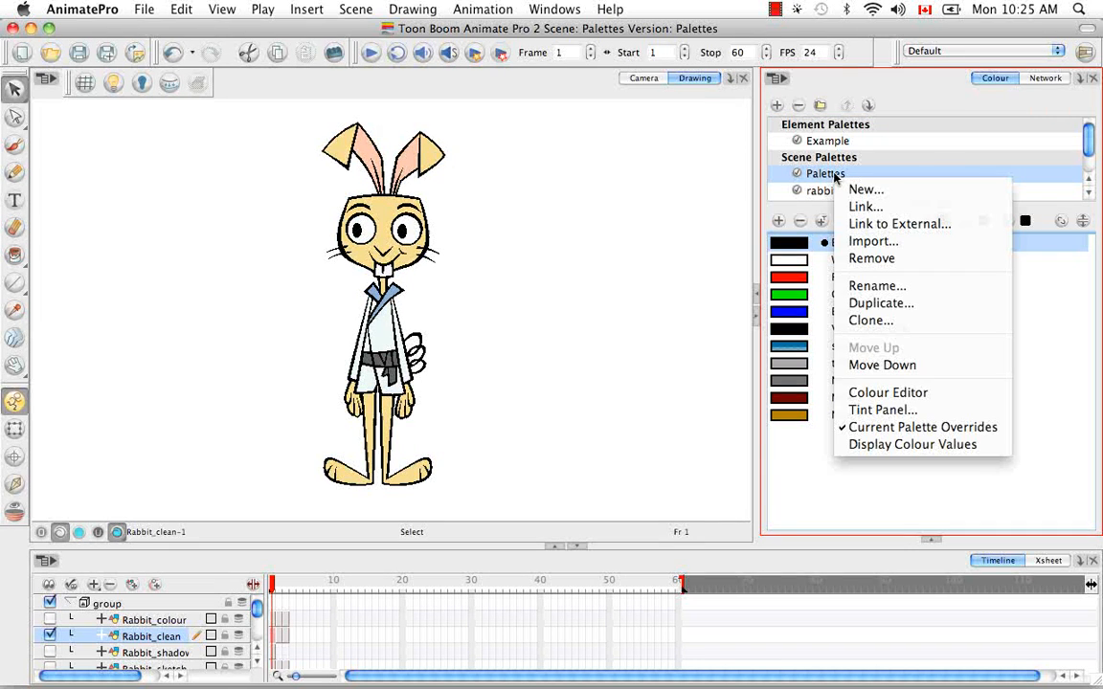
pyautogui.click(943, 287)
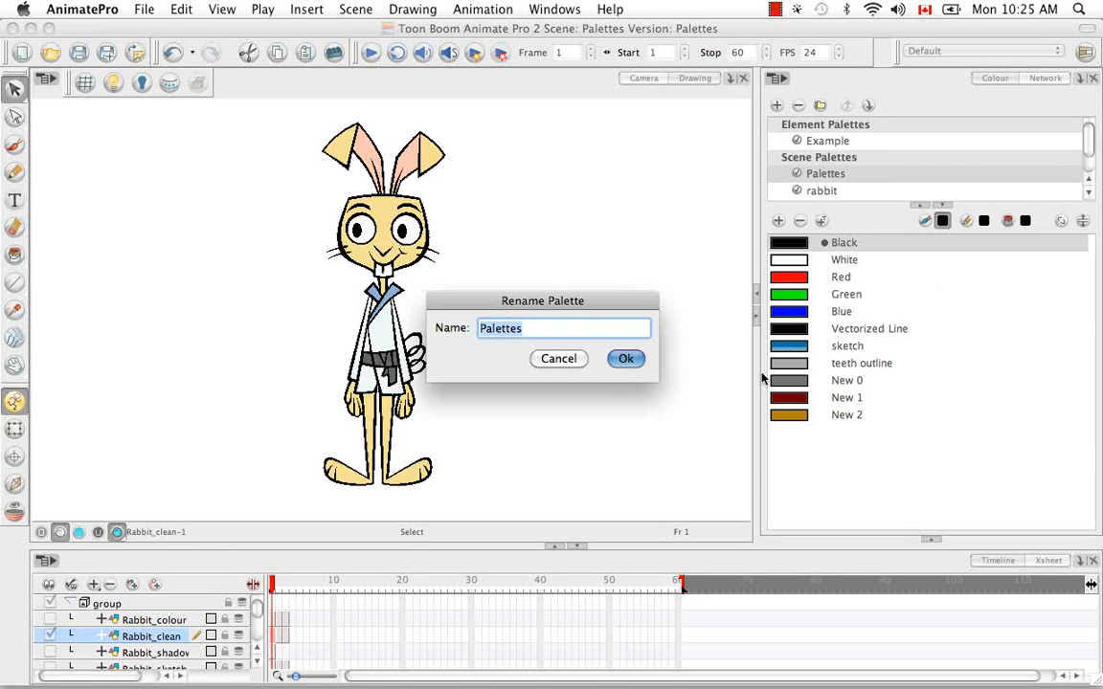
pyautogui.click(622, 360)
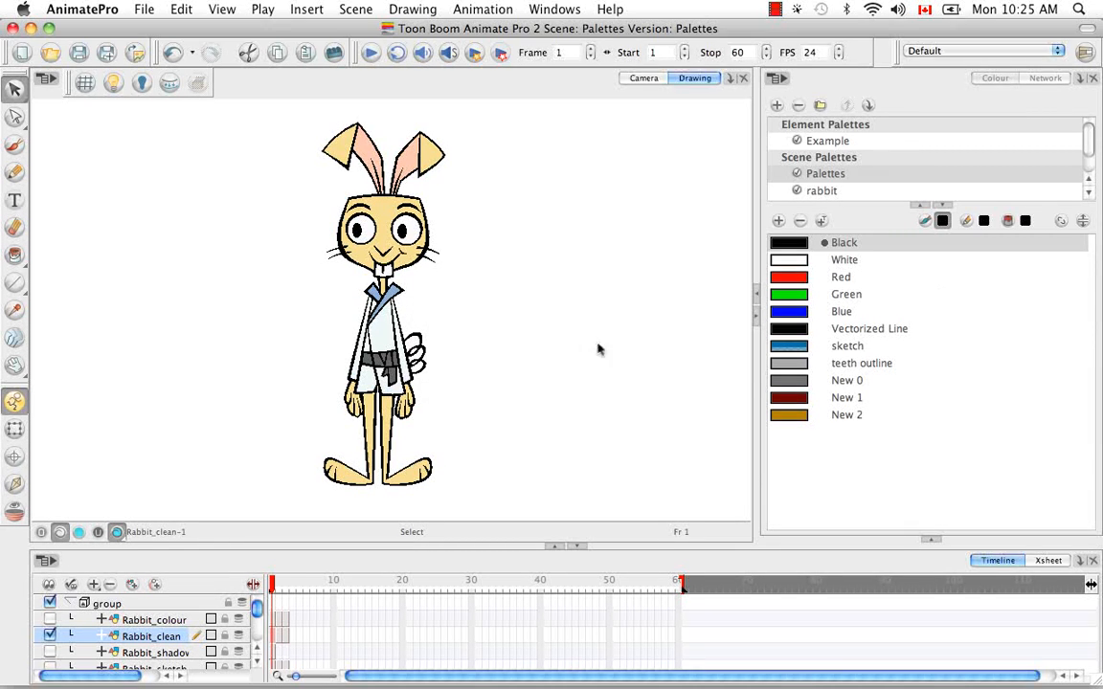
pyautogui.click(778, 79)
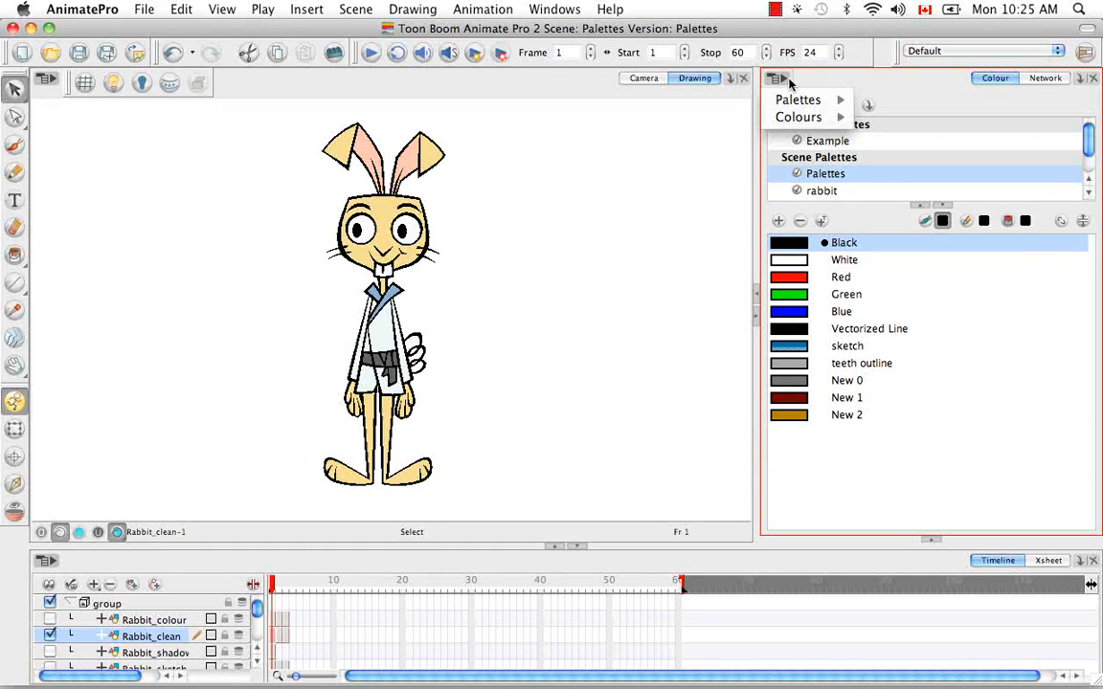
pyautogui.moveTo(805, 99)
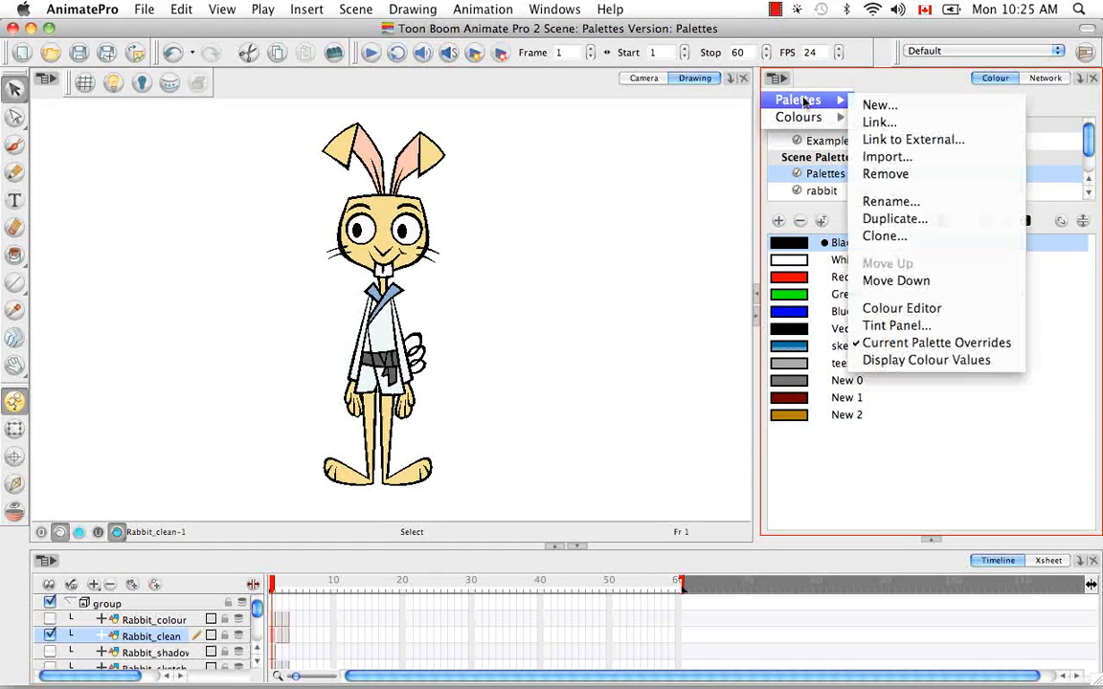
pyautogui.click(914, 201)
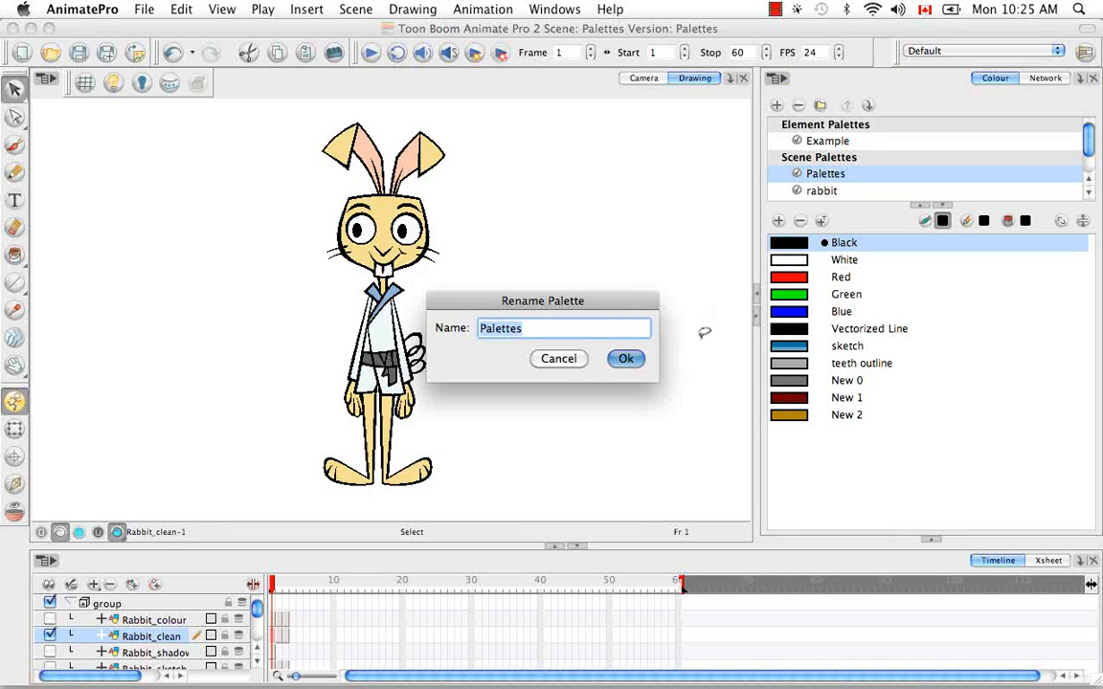
pyautogui.click(558, 359)
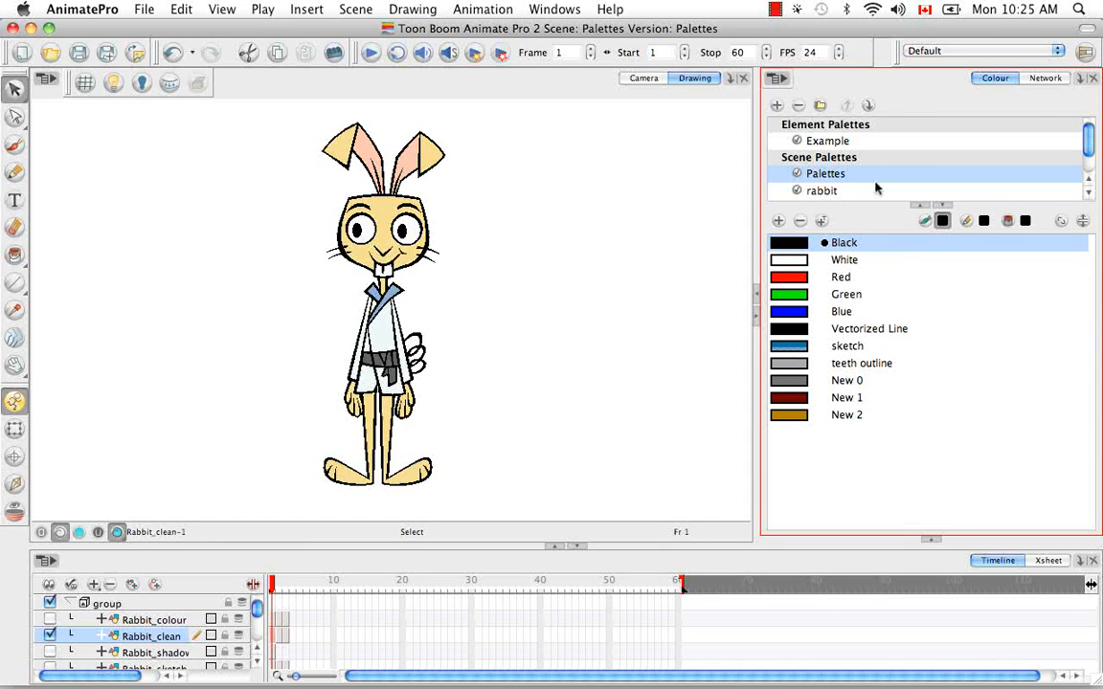
# Copy the colours Skin through Gi from the rabbit palette and paste them as new colours into the Palettes palette
pyautogui.moveTo(1088, 142); pyautogui.dragTo(1090, 165)
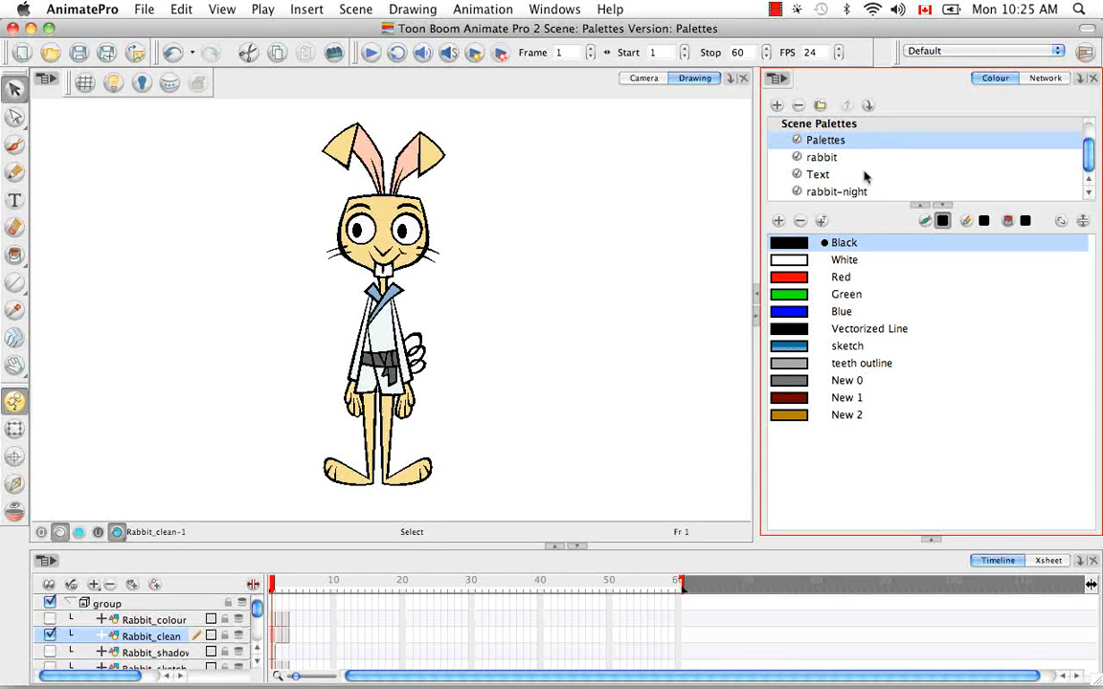
pyautogui.click(825, 159)
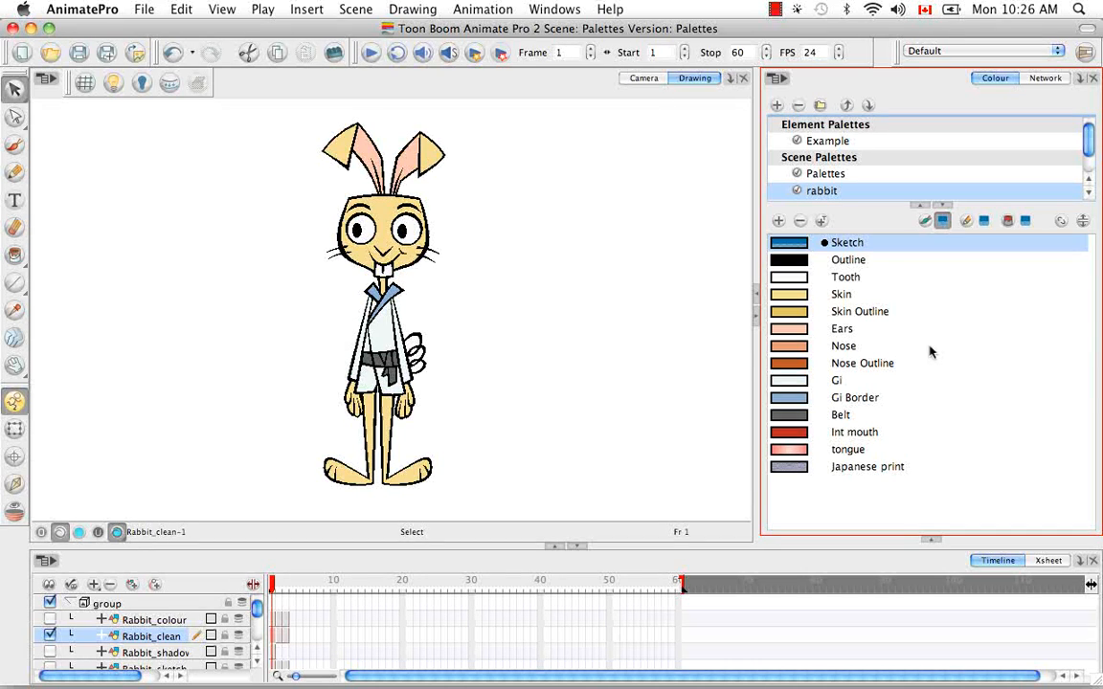
pyautogui.click(804, 303)
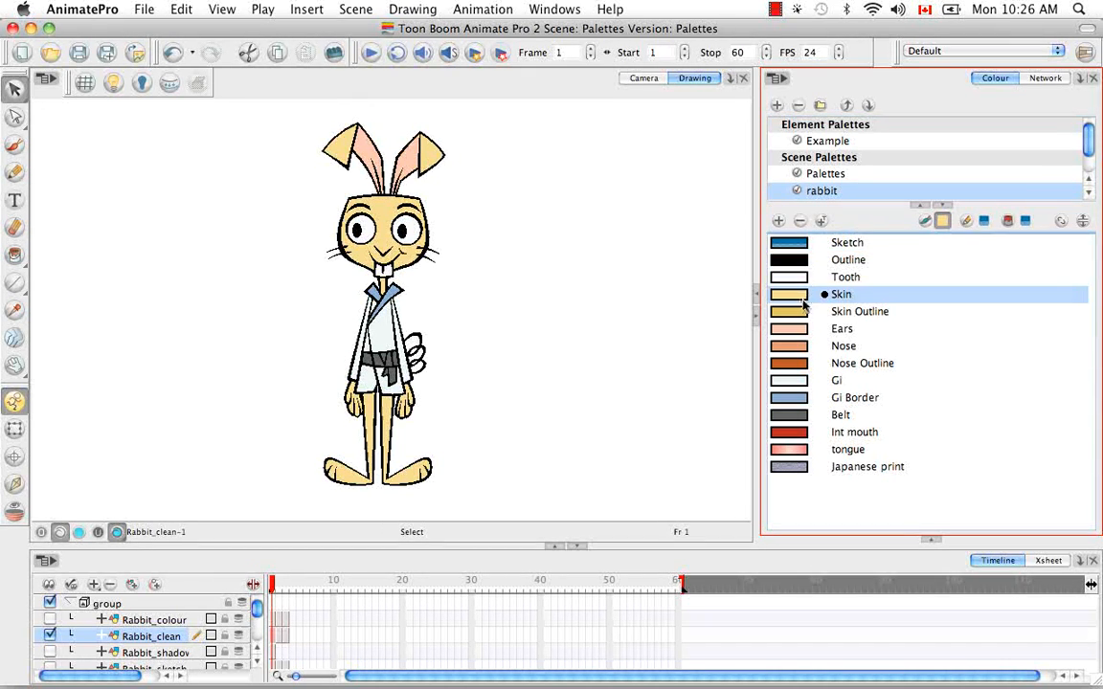
pyautogui.keyDown('shift'); pyautogui.click(802, 315); pyautogui.keyUp('shift')
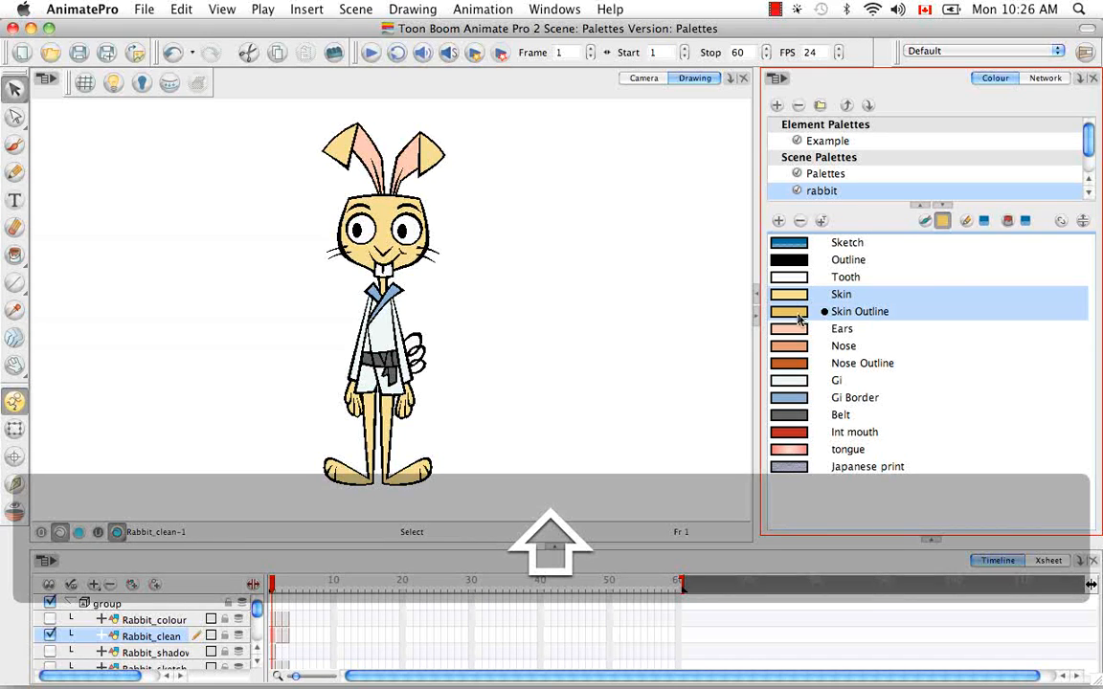
pyautogui.keyDown('shift'); pyautogui.click(798, 332); pyautogui.keyUp('shift')
pyautogui.keyDown('shift'); pyautogui.click(797, 351); pyautogui.keyUp('shift')
pyautogui.keyDown('shift'); pyautogui.click(796, 368); pyautogui.keyUp('shift')
pyautogui.keyDown('shift'); pyautogui.click(798, 379); pyautogui.keyUp('shift')
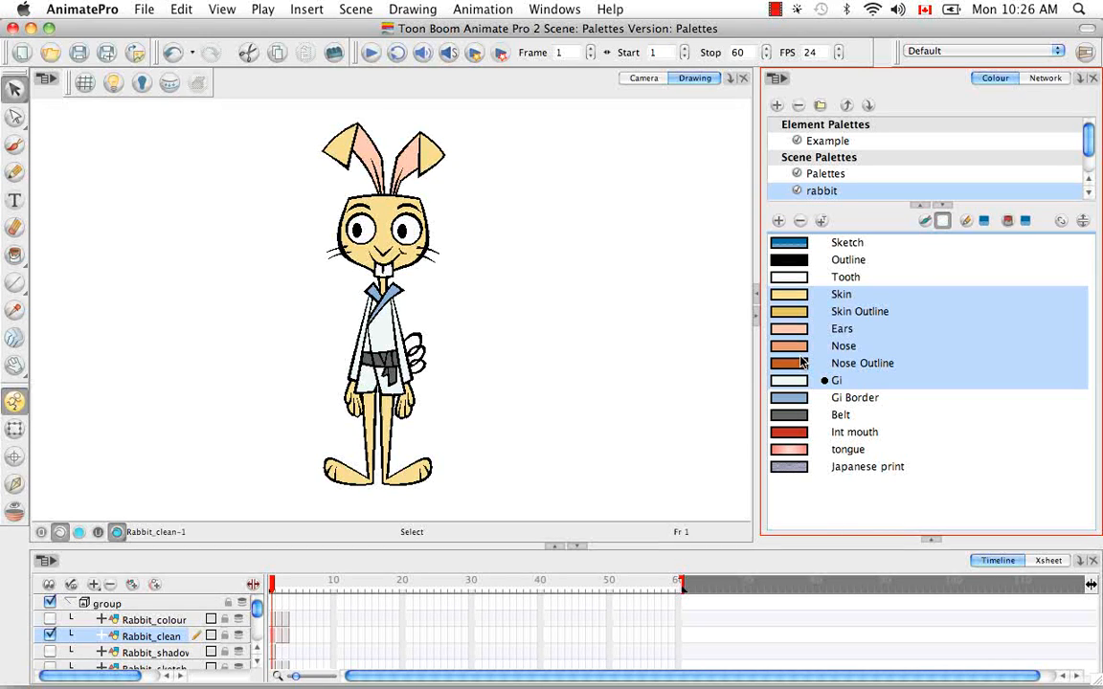
pyautogui.press('super+c')
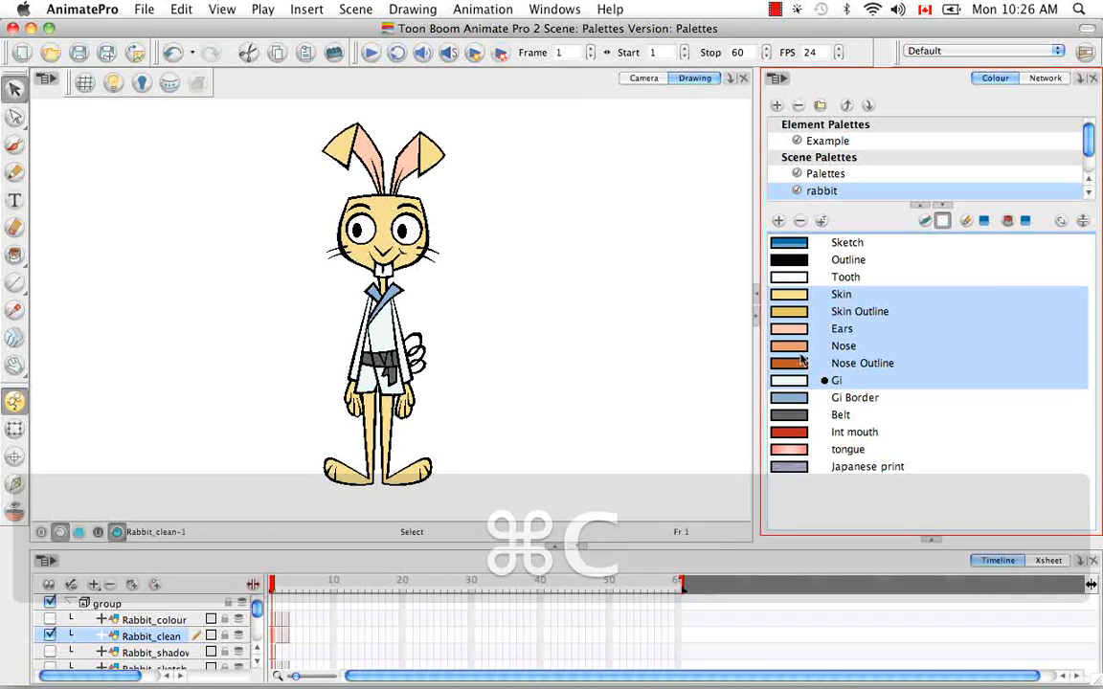
pyautogui.click(819, 174)
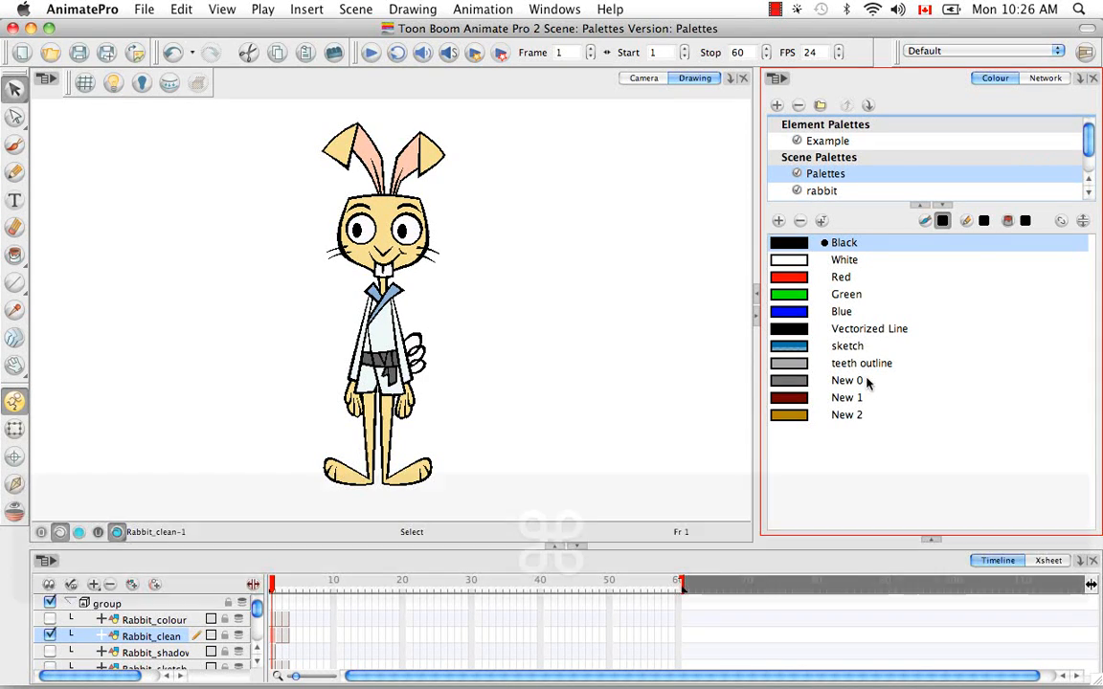
pyautogui.press('super+v')
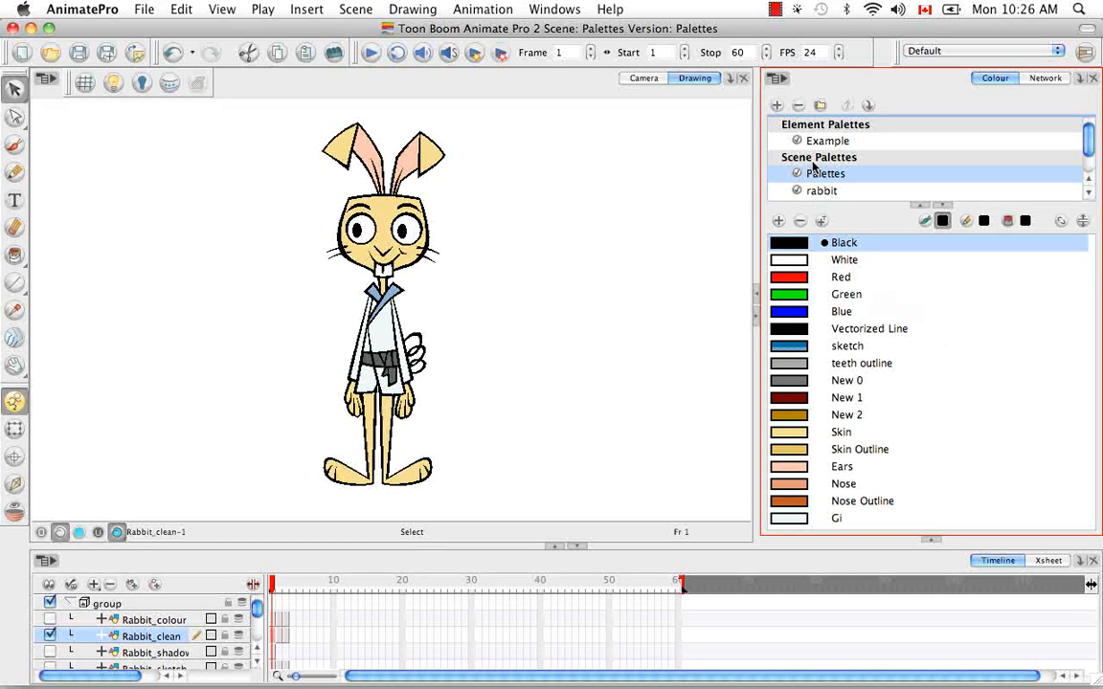
# Add a new colour to the Palettes palette and copy the Default colour from the Text palette into it
pyautogui.click(777, 221)
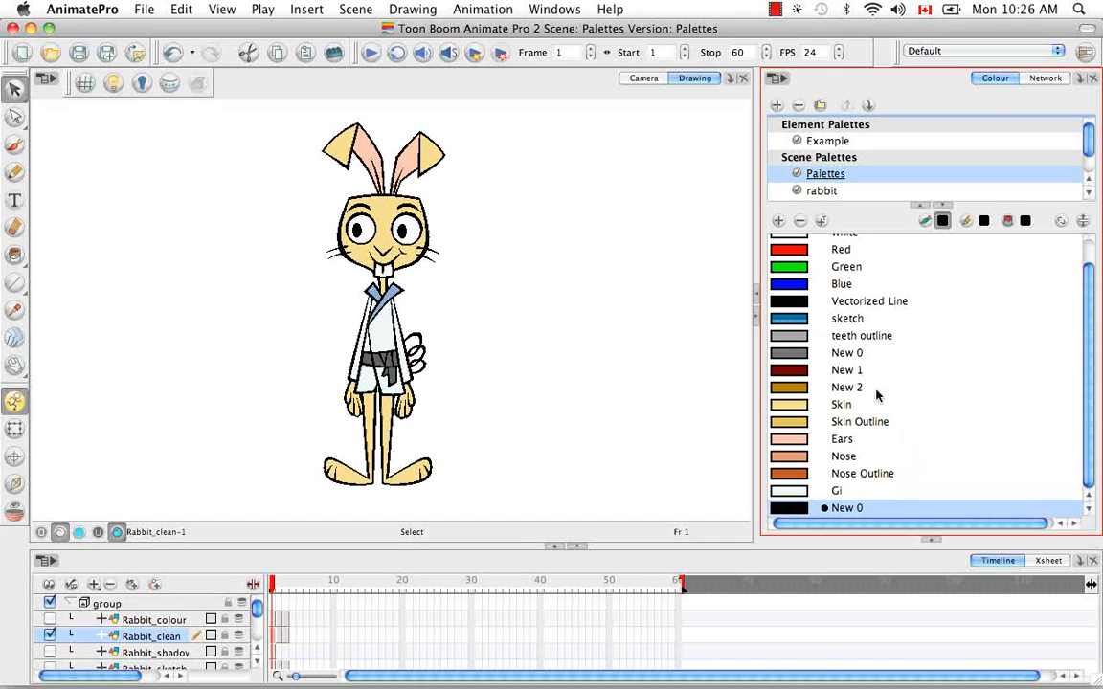
pyautogui.click(778, 78)
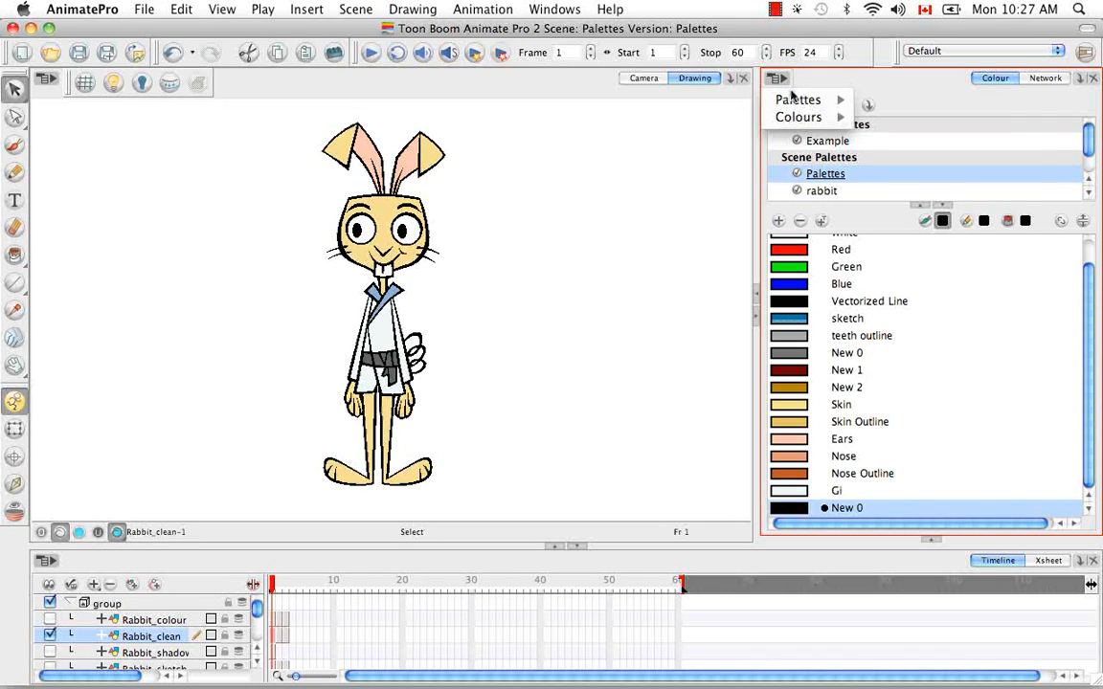
pyautogui.moveTo(808, 121)
pyautogui.moveTo(867, 160)
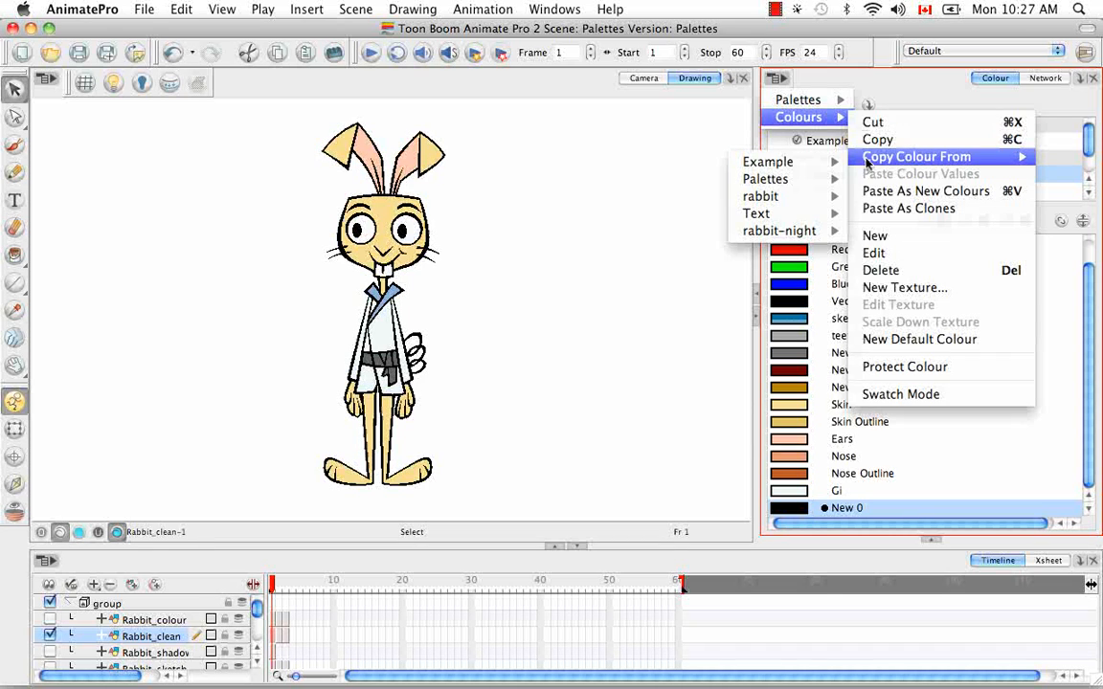
pyautogui.moveTo(834, 180)
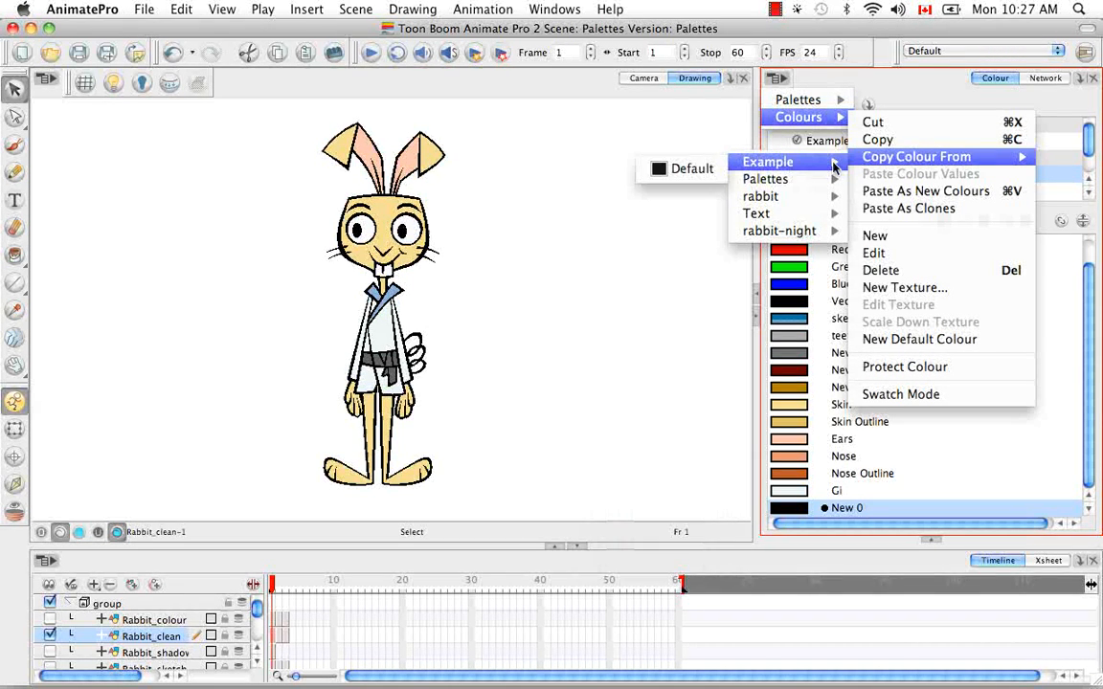
pyautogui.moveTo(837, 204)
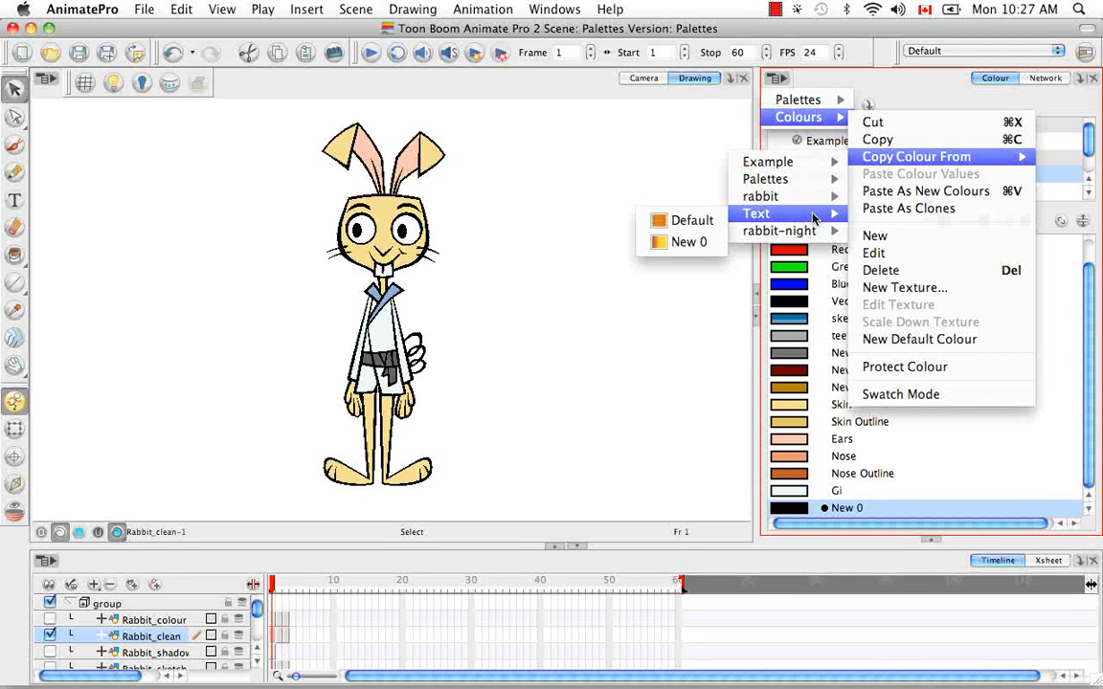
pyautogui.click(707, 228)
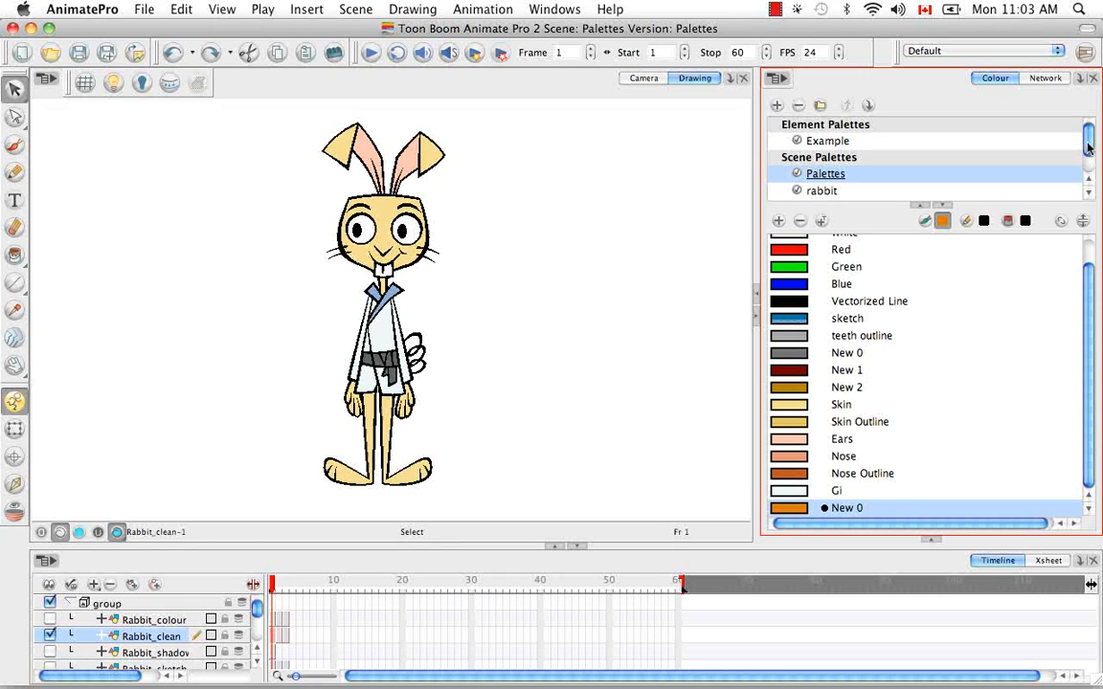
pyautogui.moveTo(1087, 146); pyautogui.dragTo(1088, 161)
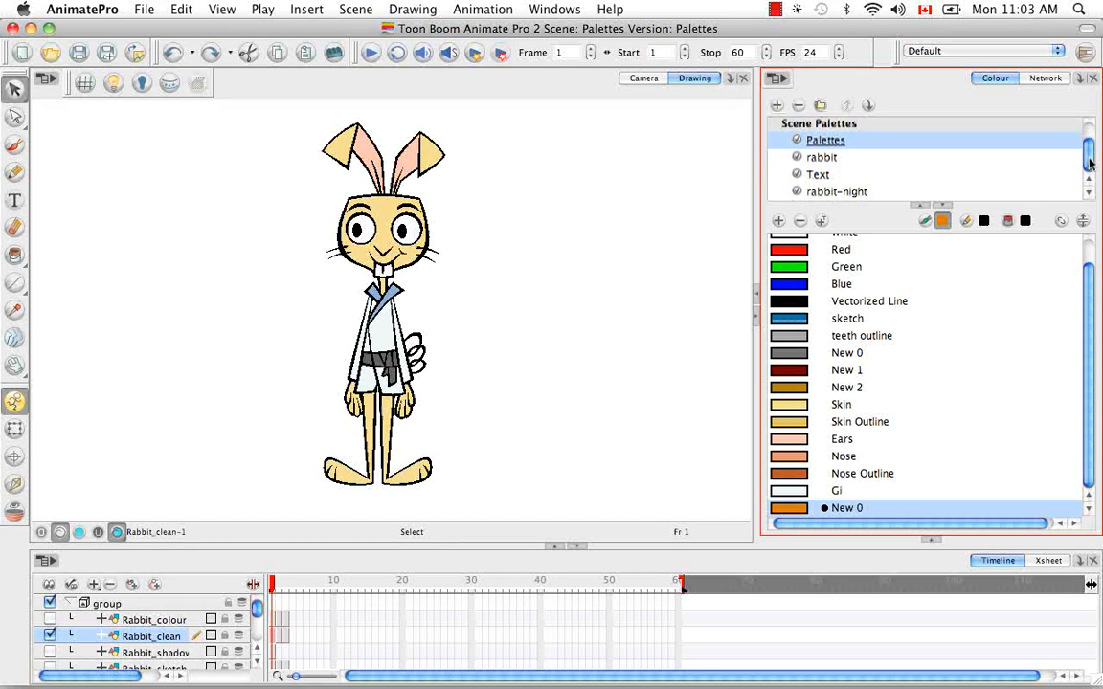
# Remove the Text palette from the scene palettes and check the remaining palette list
pyautogui.click(821, 176)
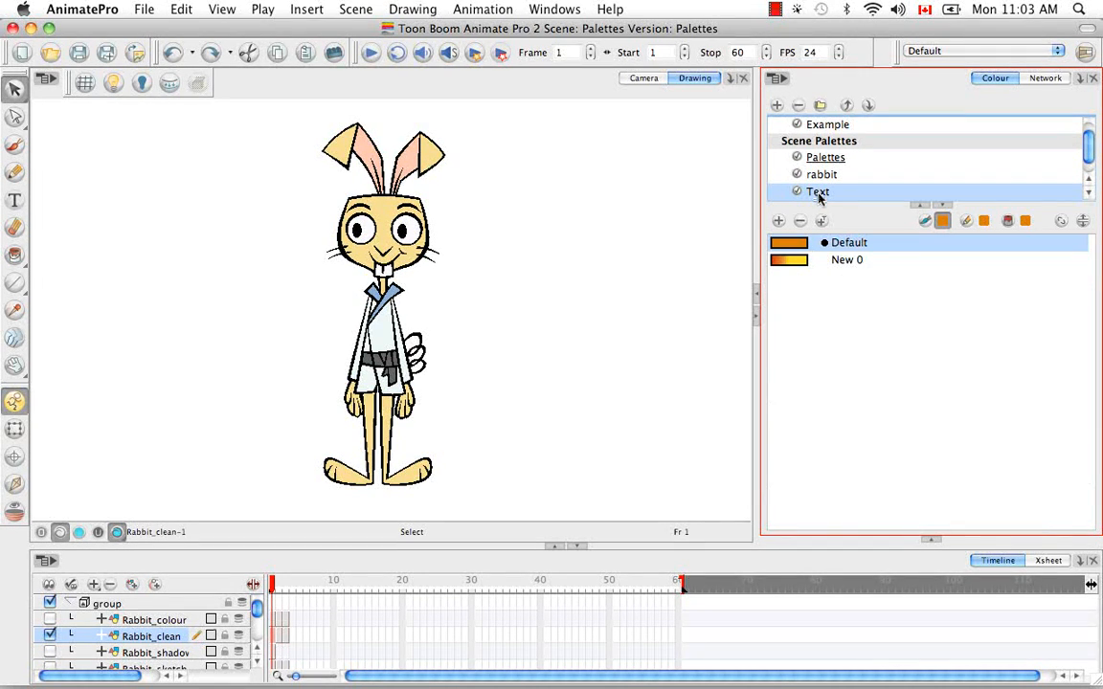
pyautogui.click(799, 106)
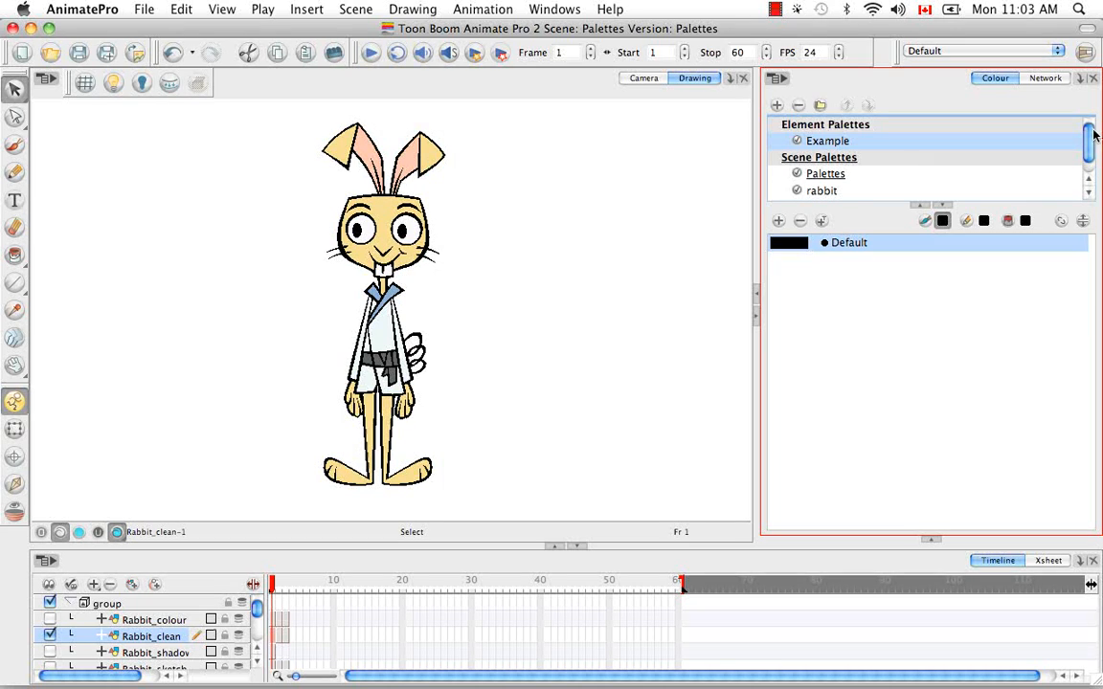
pyautogui.moveTo(1092, 136); pyautogui.dragTo(1090, 152)
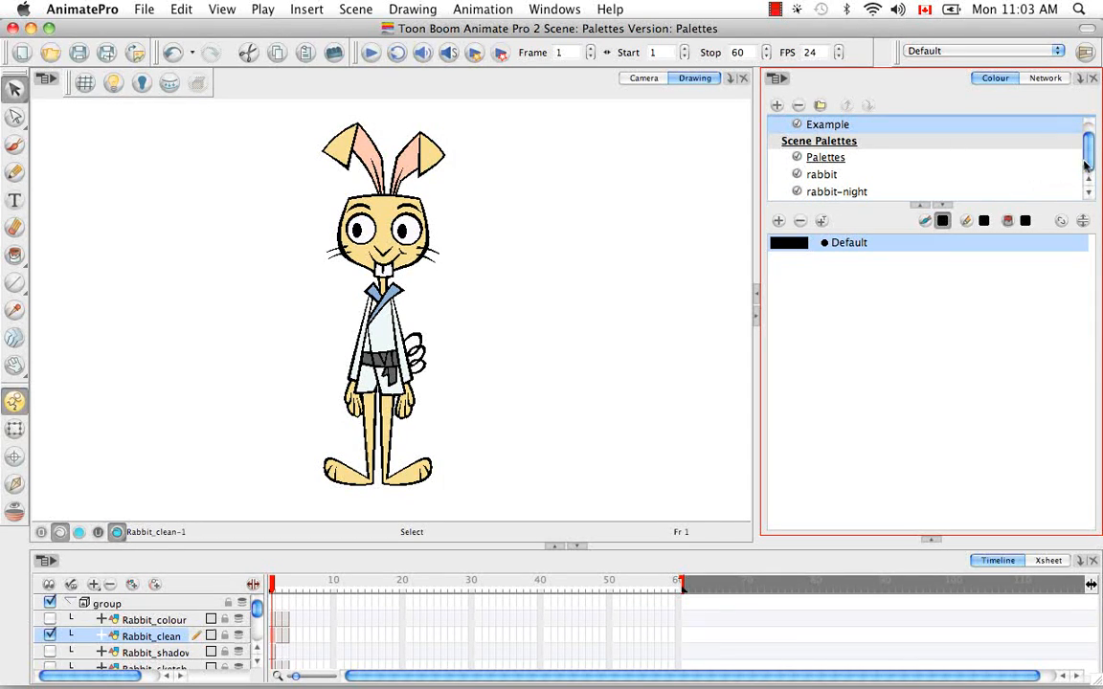
pyautogui.moveTo(1088, 166); pyautogui.dragTo(1089, 148)
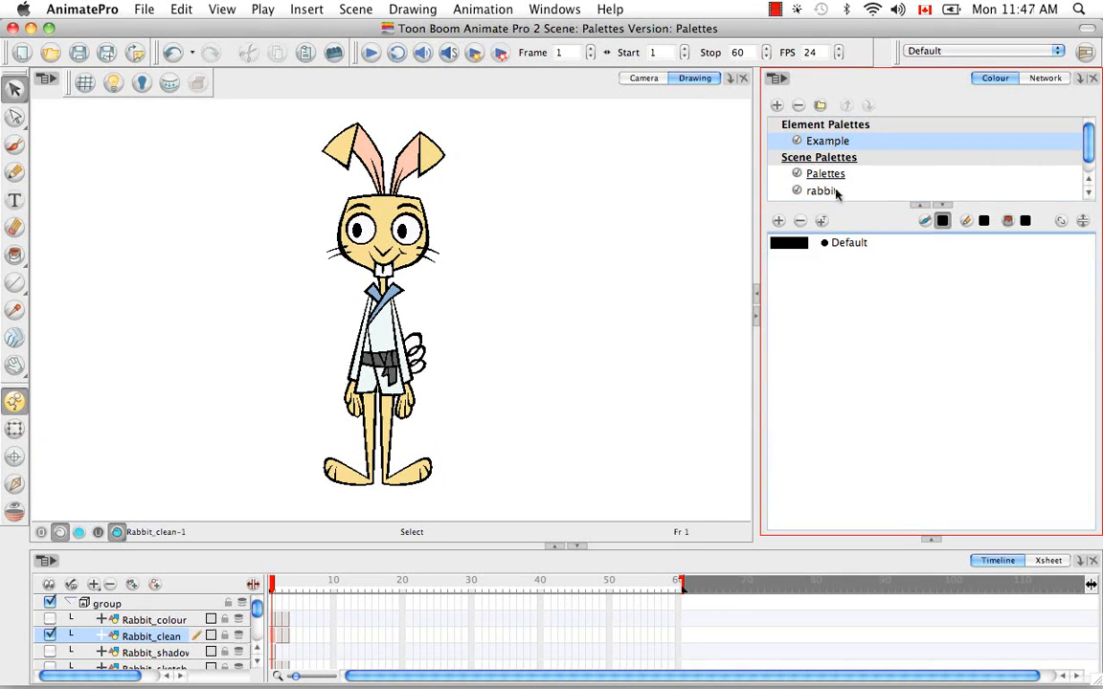
# Try removing the scene palettes rabbit and rabbit-night, and undo both removals
pyautogui.click(829, 192)
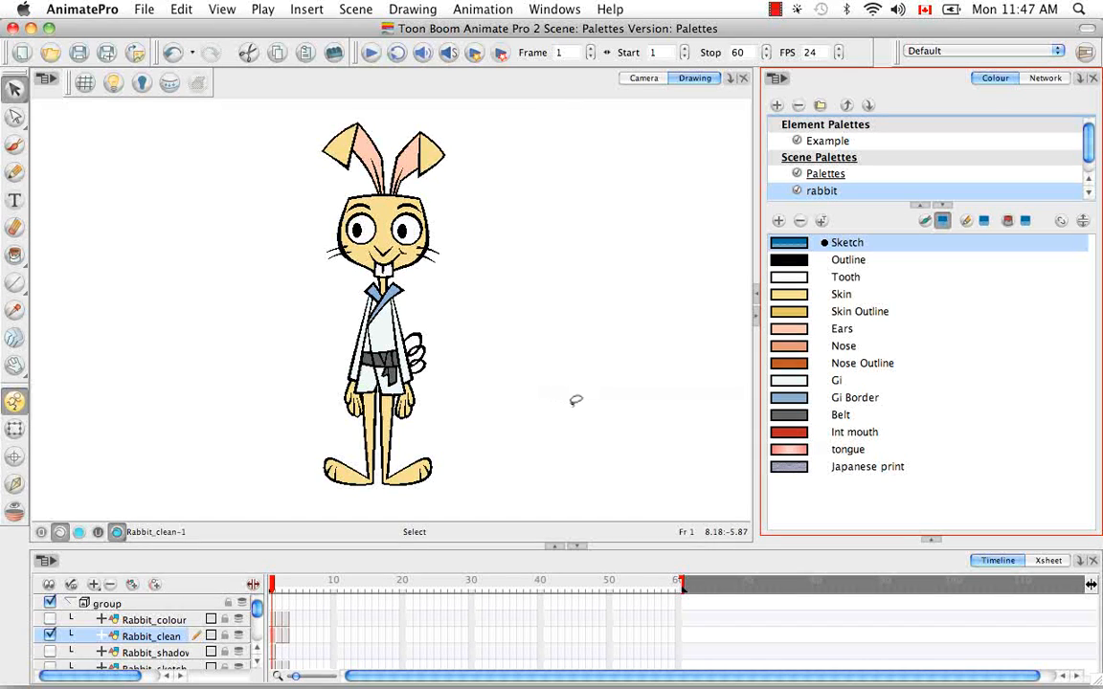
pyautogui.click(799, 105)
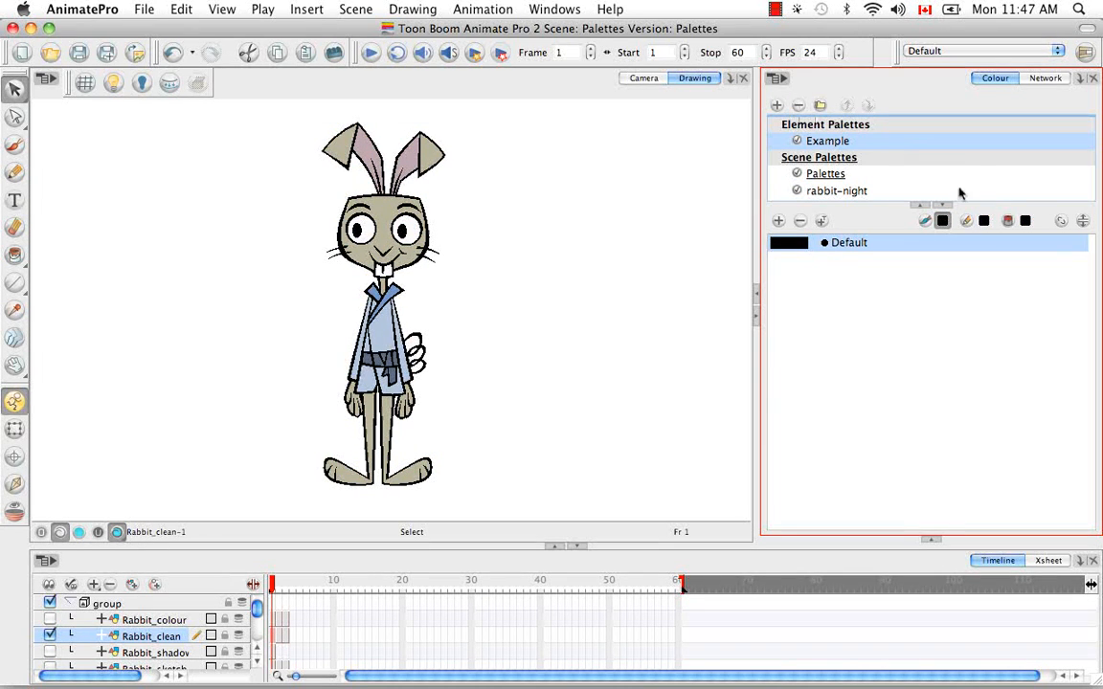
pyautogui.click(853, 190)
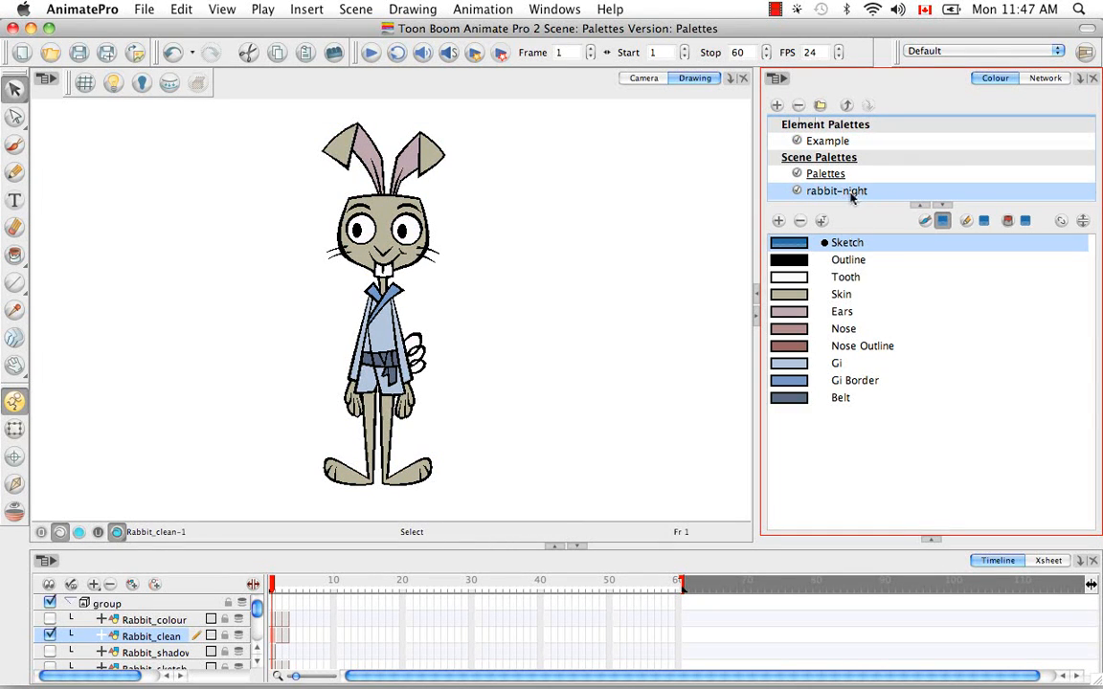
pyautogui.click(798, 105)
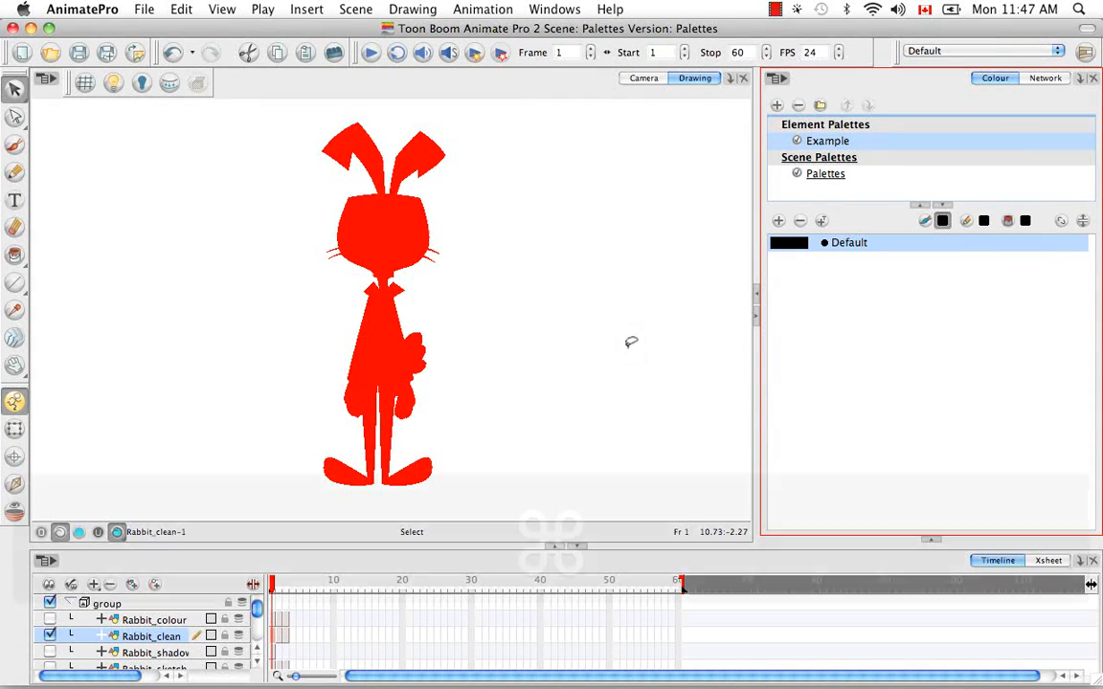
pyautogui.press('super+z')
pyautogui.press('super+z')
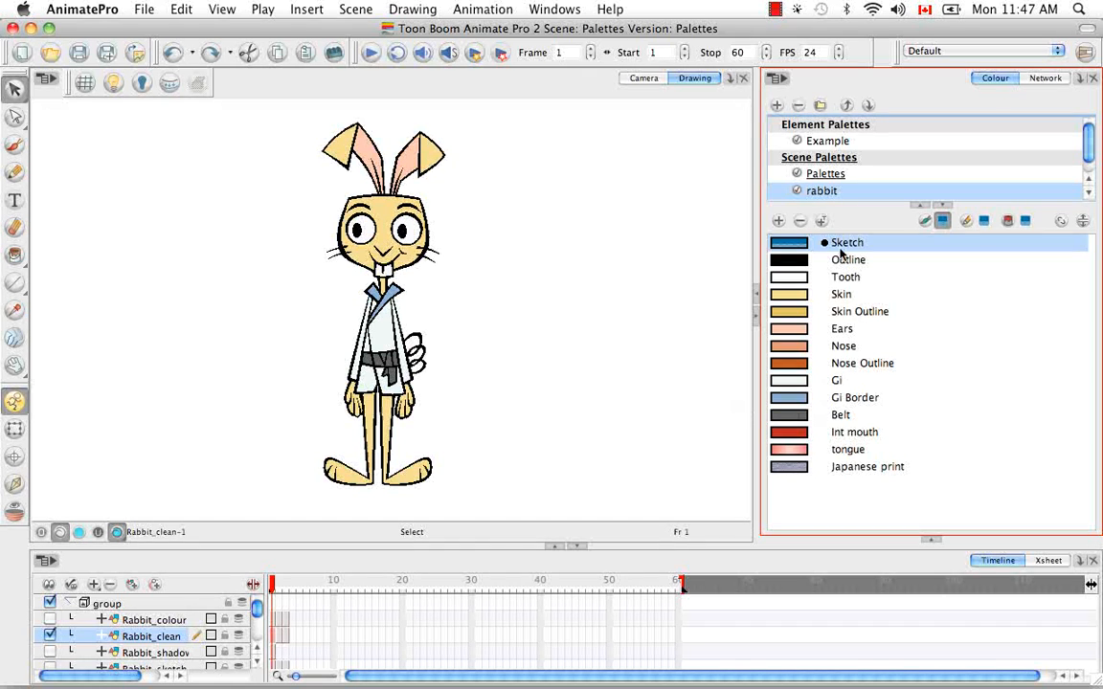
# Duplicate the scene palette rabbit under the name rabbit-copy
pyautogui.click(839, 145)
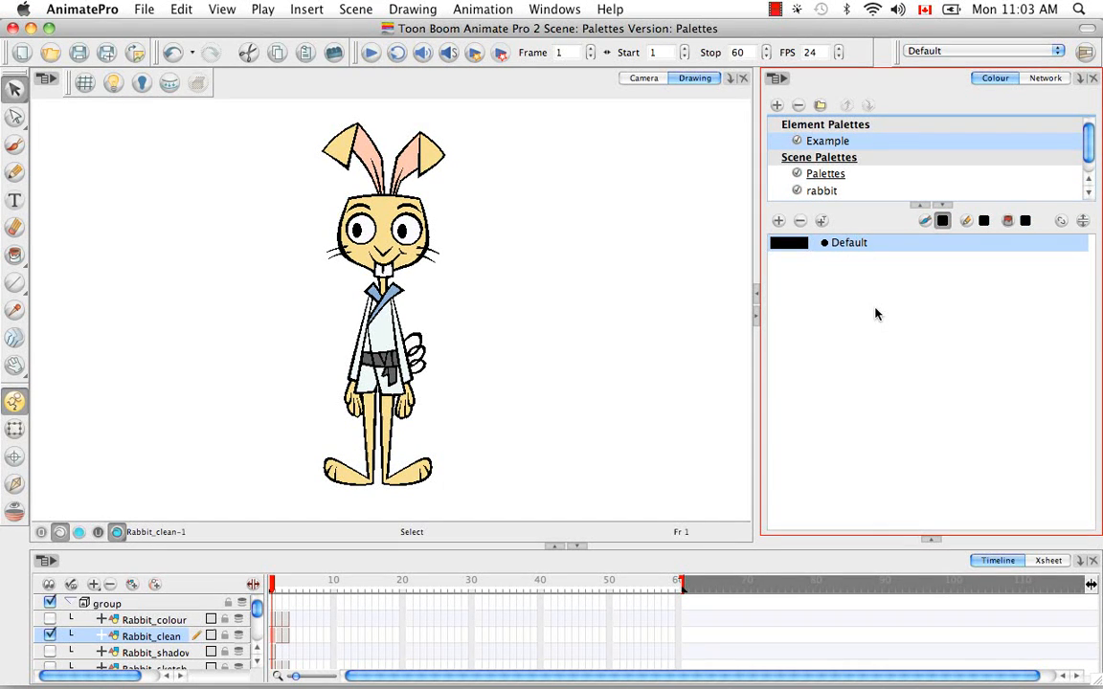
pyautogui.click(829, 190)
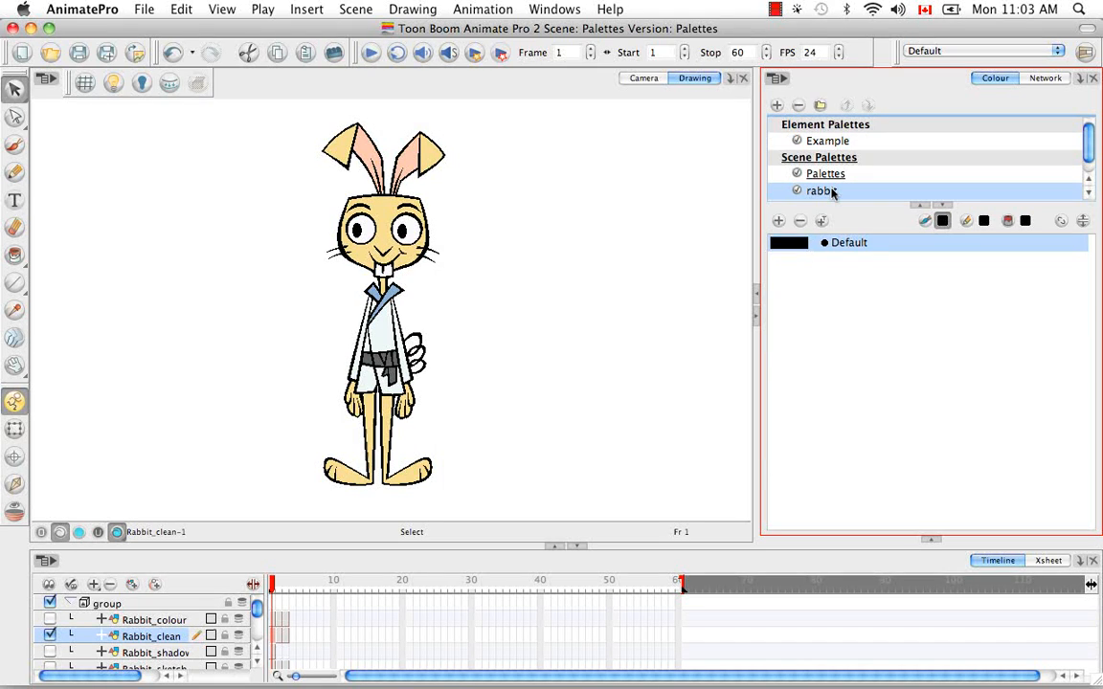
pyautogui.click(782, 81)
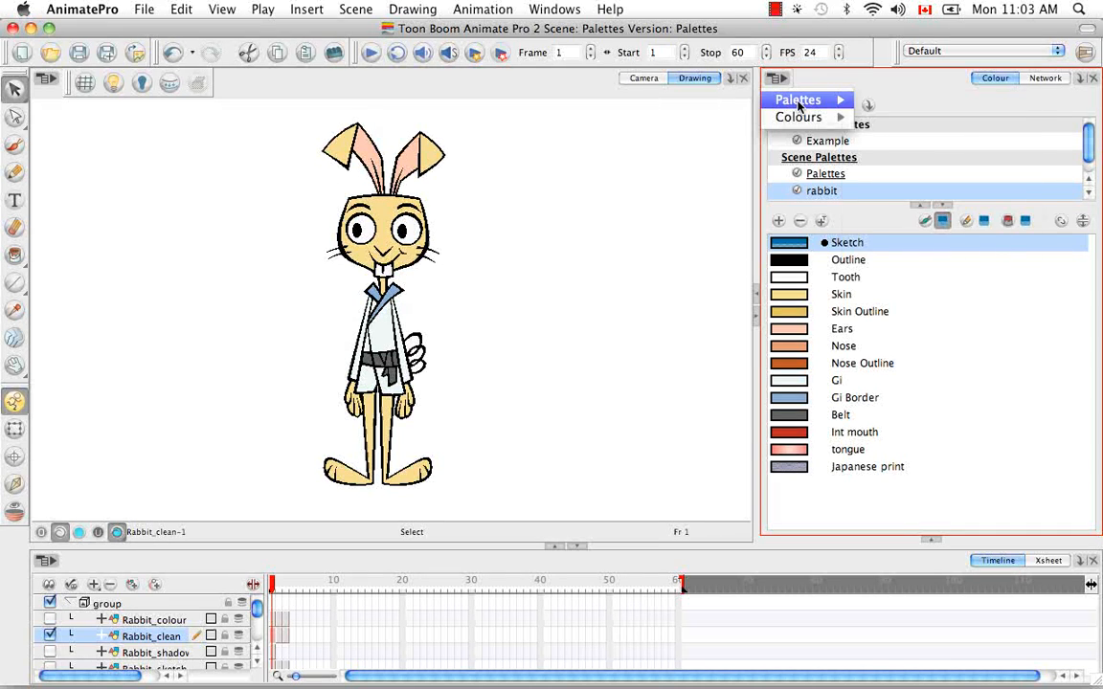
pyautogui.moveTo(819, 99)
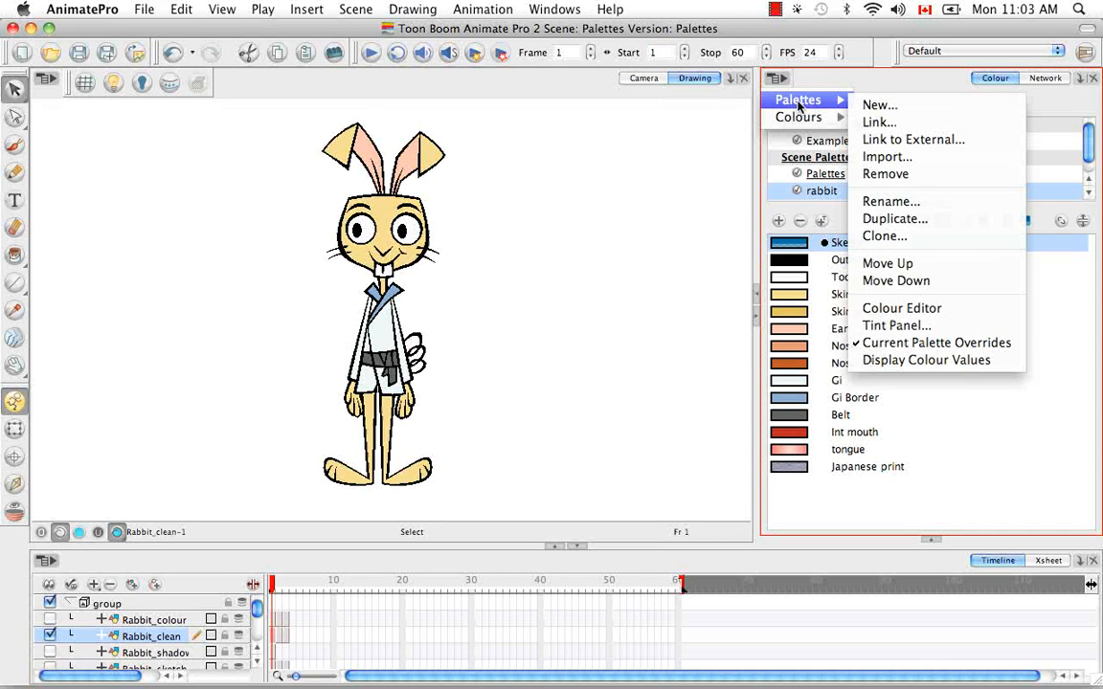
pyautogui.click(921, 218)
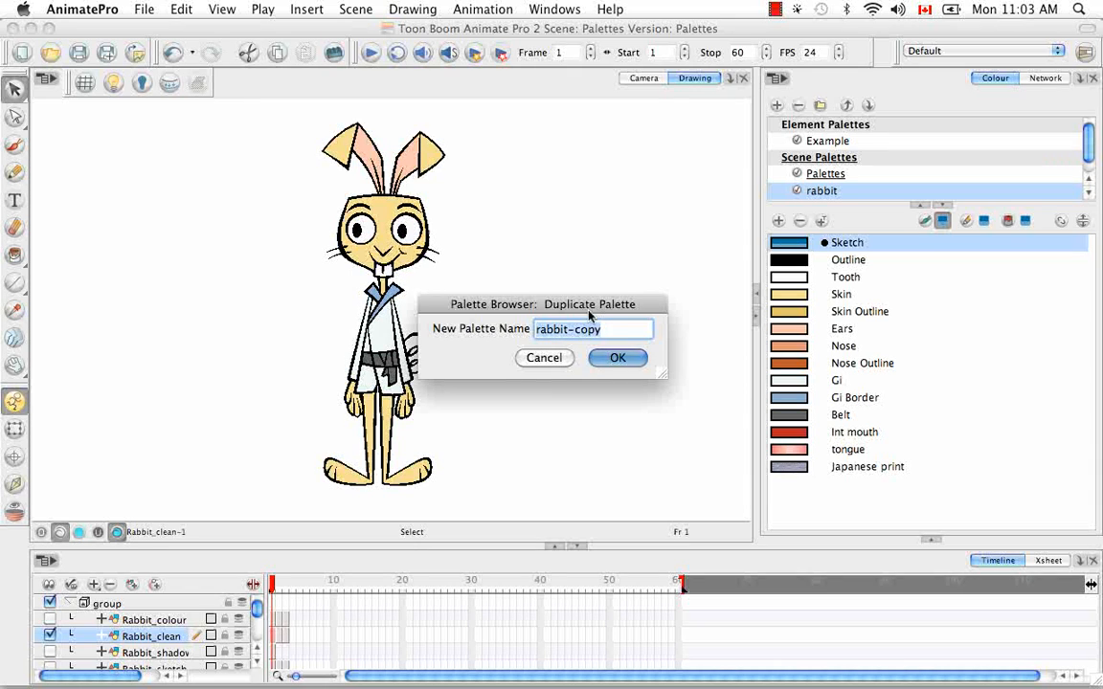
pyautogui.click(611, 361)
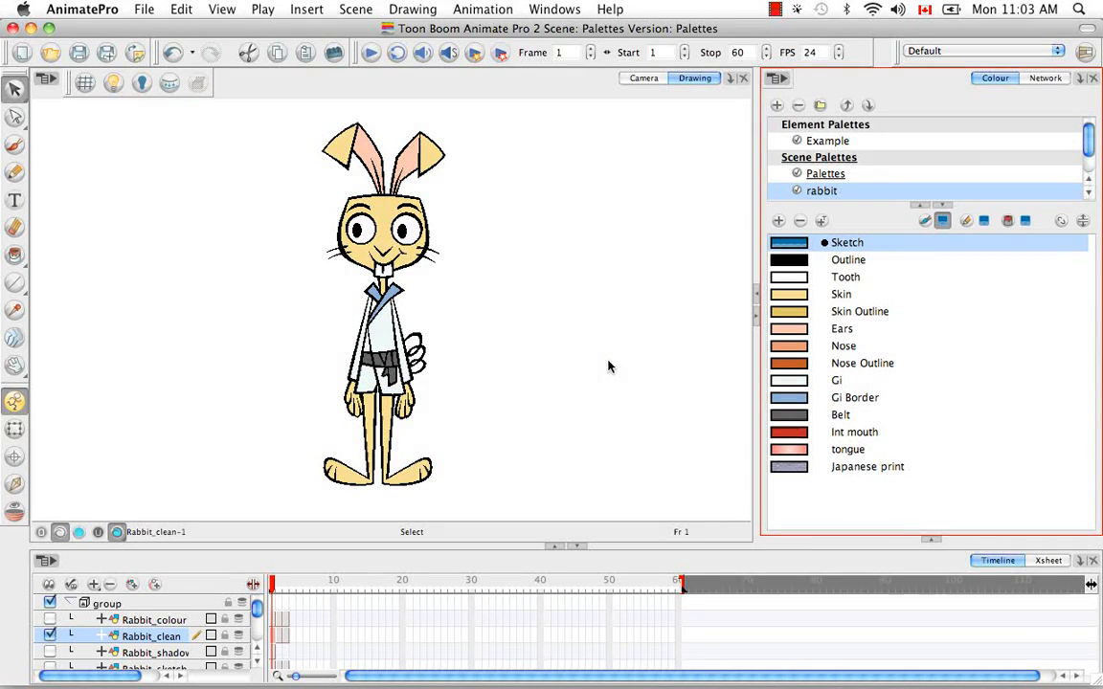
# Compare the colours of the rabbit-copy palette with those of the rabbit palette
pyautogui.moveTo(1094, 139); pyautogui.dragTo(1076, 158)
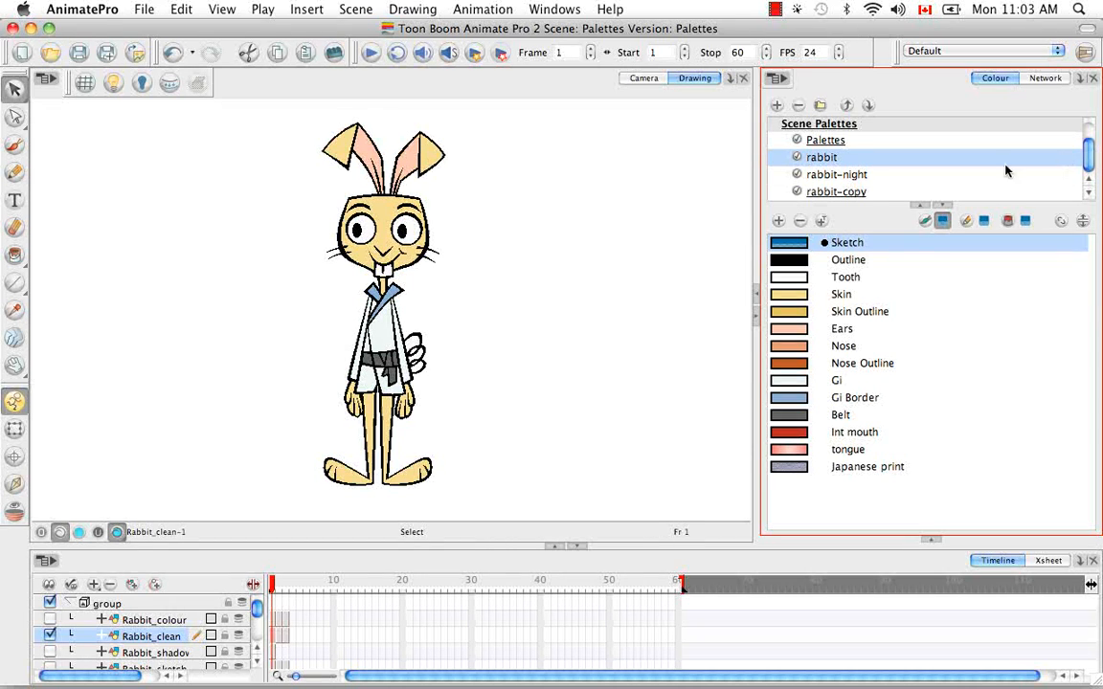
pyautogui.click(855, 192)
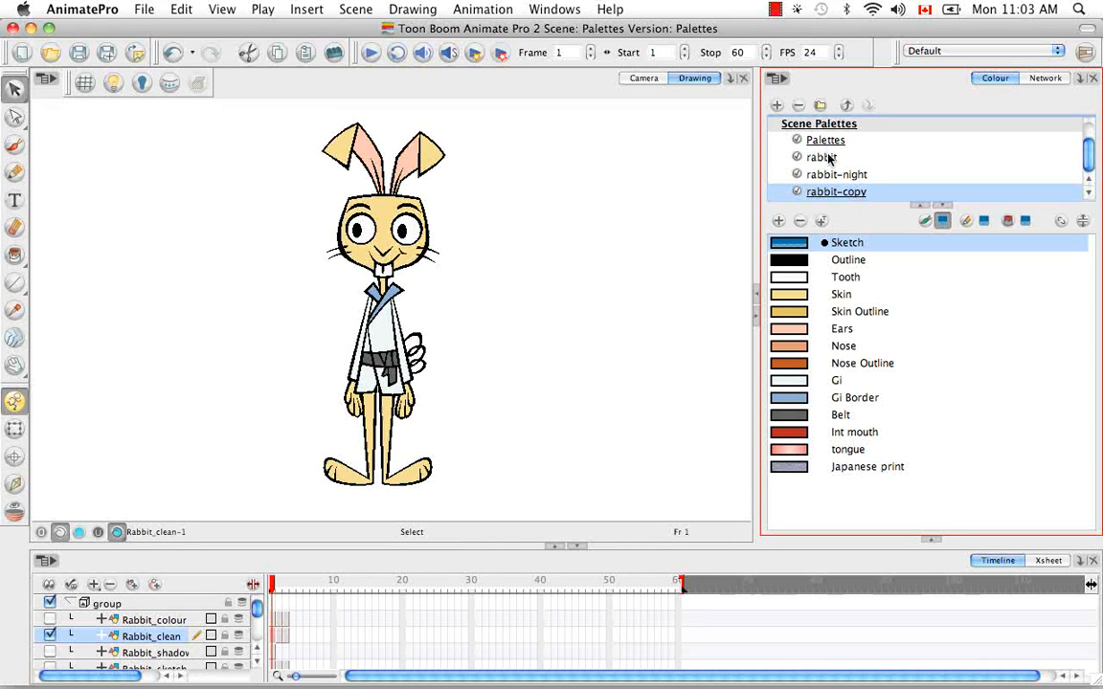
pyautogui.click(827, 157)
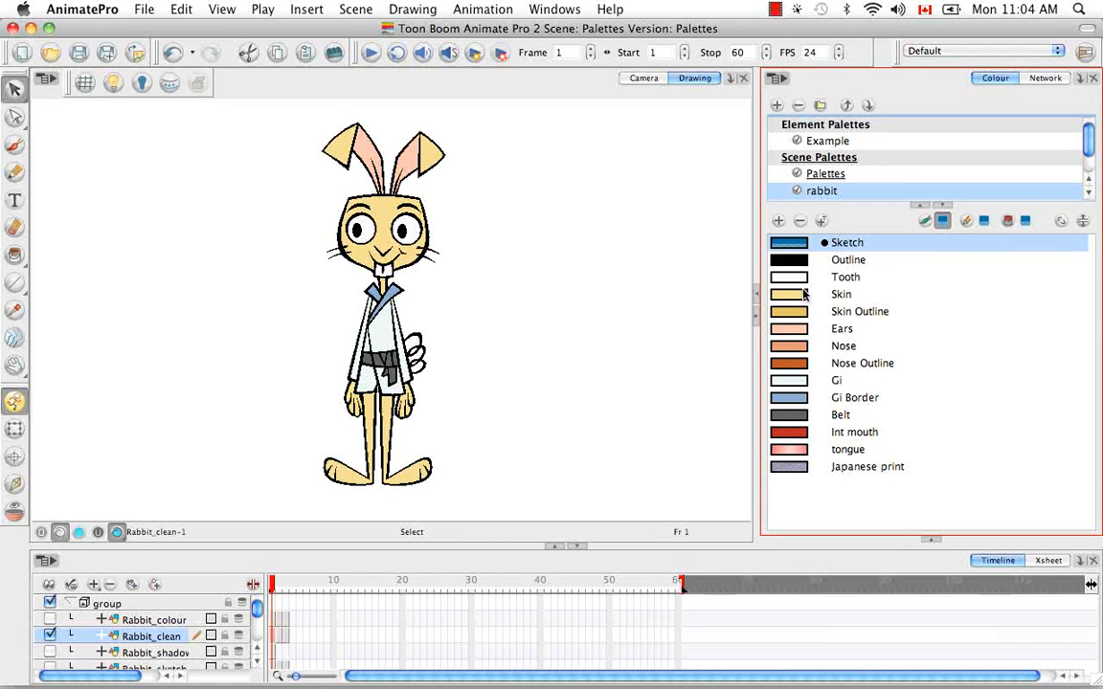
# Remove the rabbit-copy palette from the scene palettes
pyautogui.click(1085, 192)
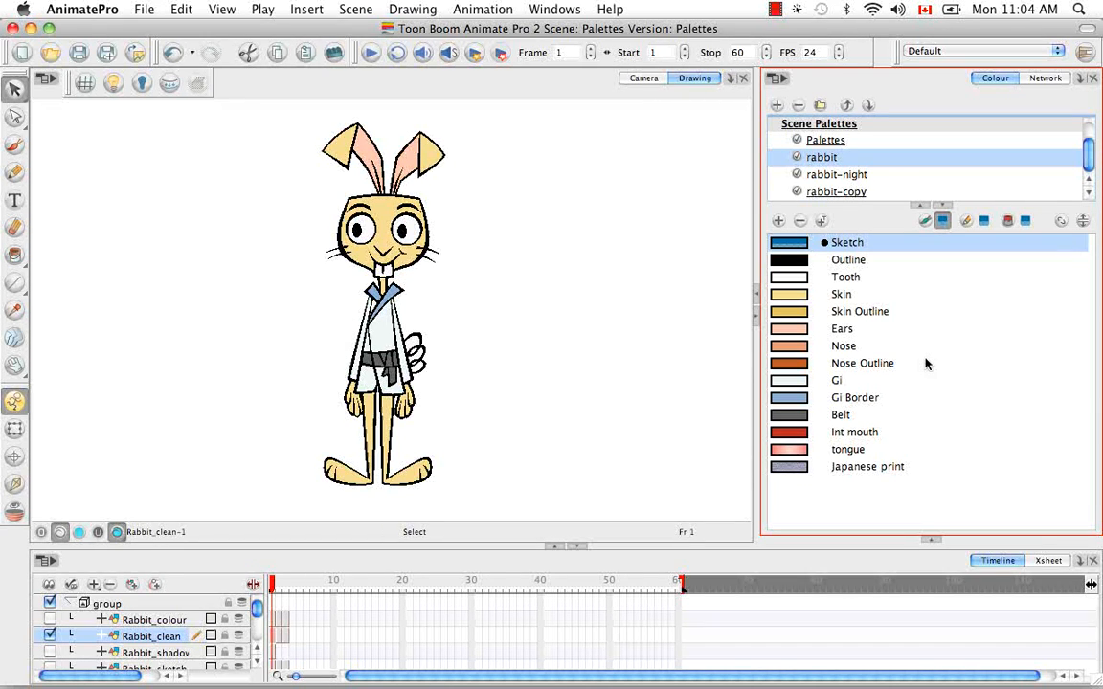
pyautogui.click(868, 193)
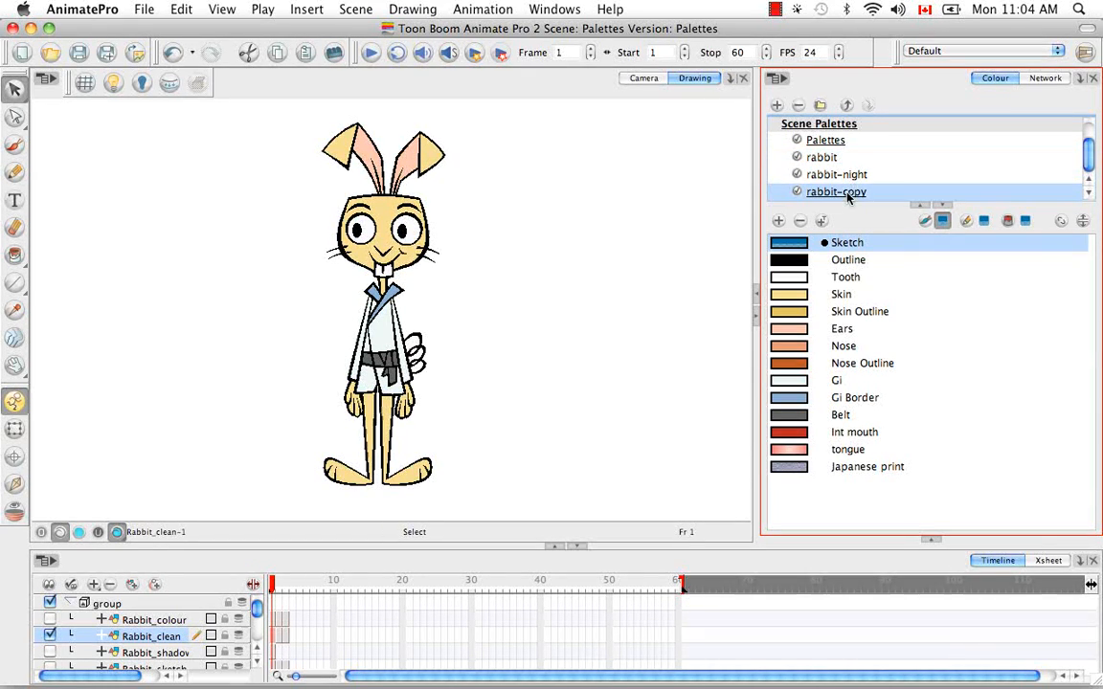
pyautogui.click(798, 106)
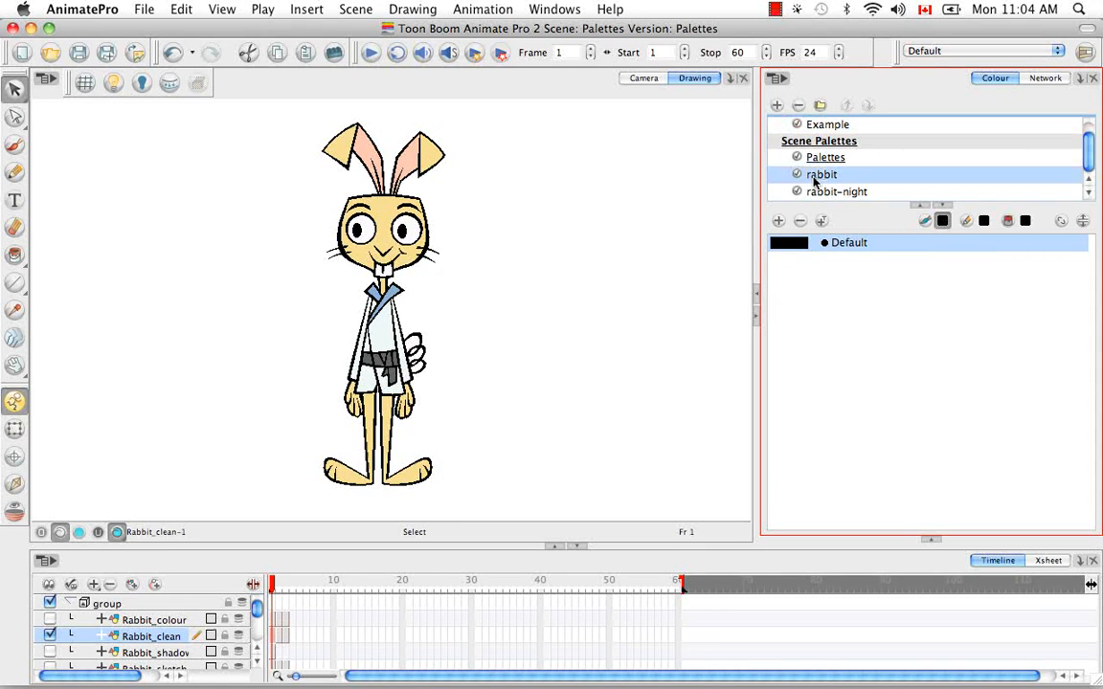
# Clone the scene palette rabbit under the name rabbit-clone
pyautogui.click(812, 177)
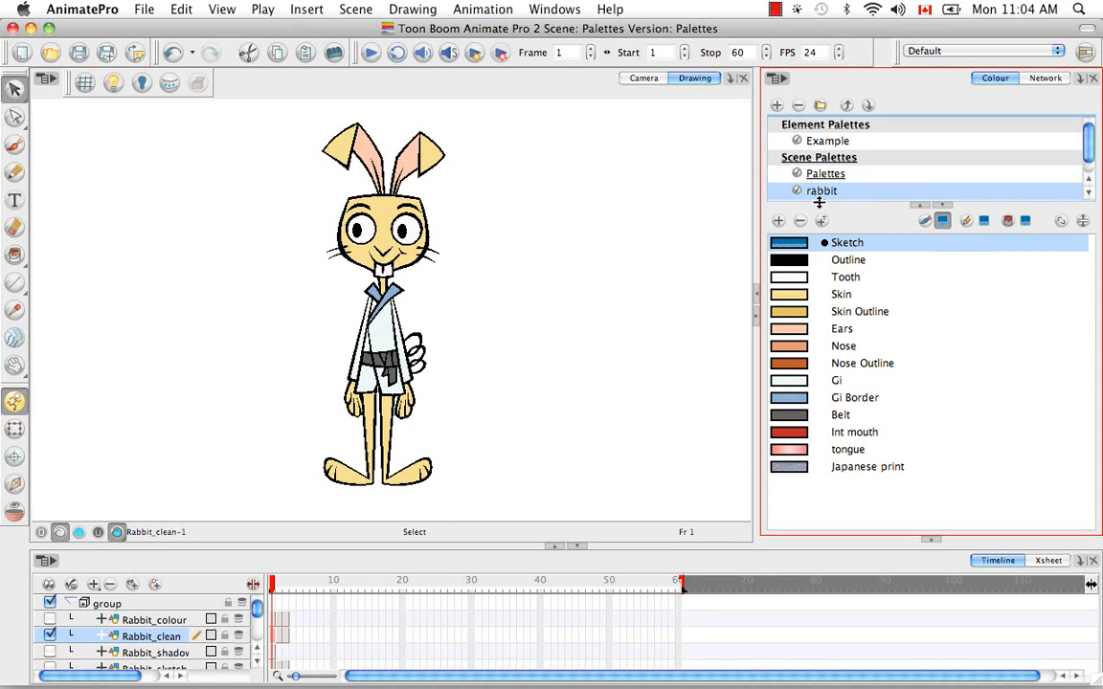
pyautogui.click(780, 80)
pyautogui.moveTo(835, 100)
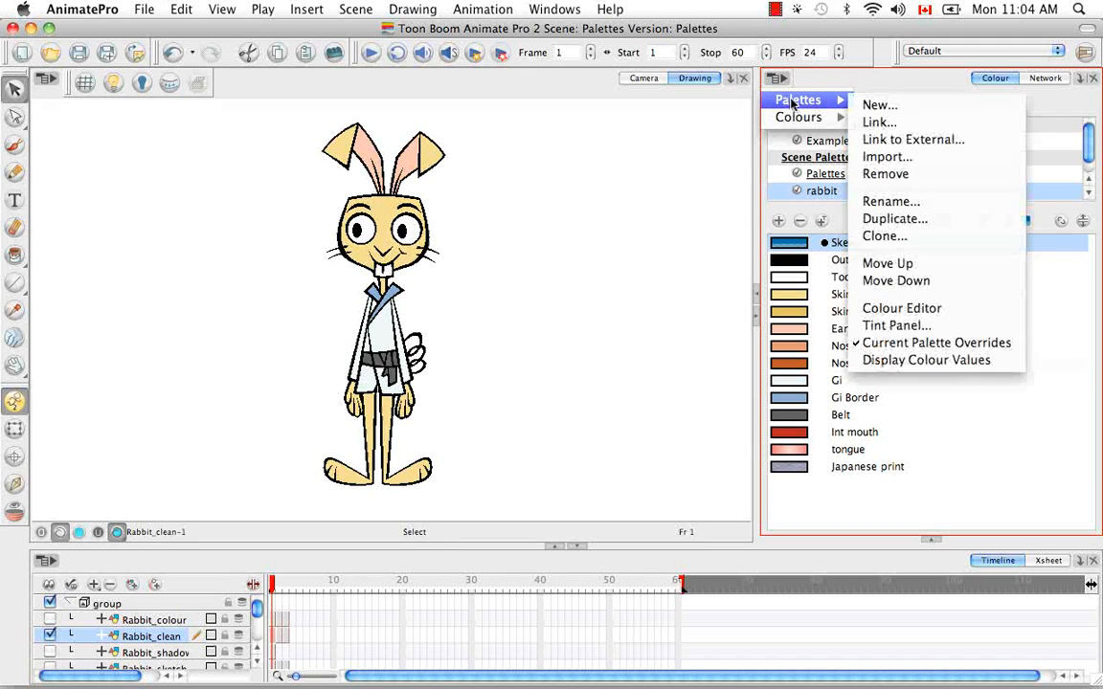
pyautogui.click(923, 235)
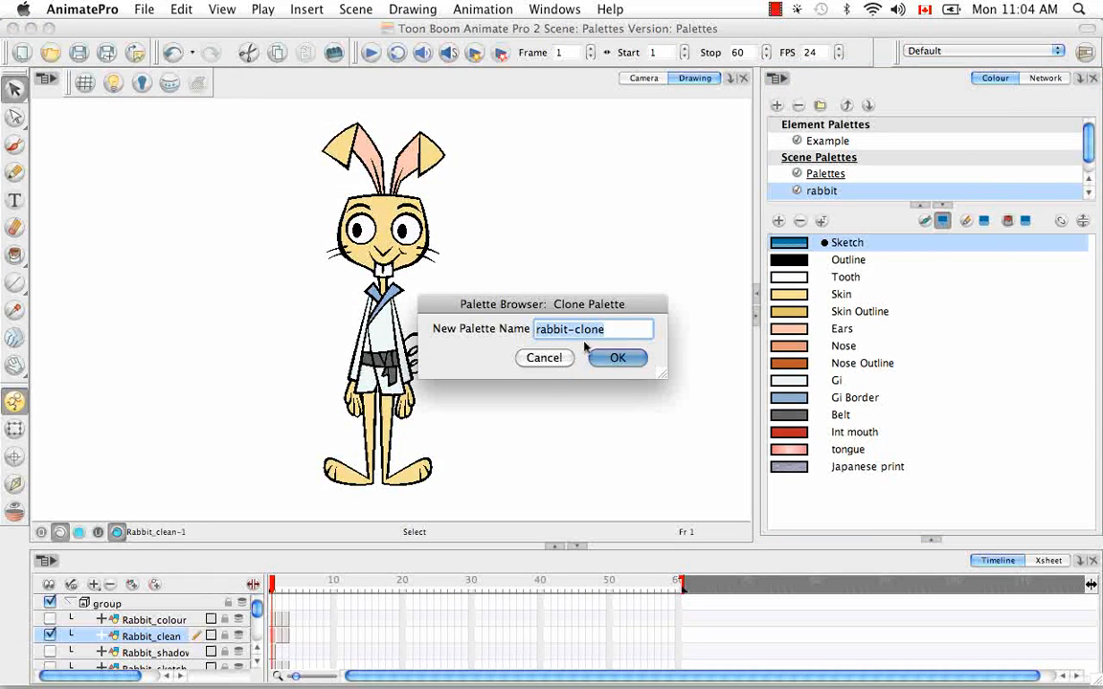
pyautogui.click(642, 366)
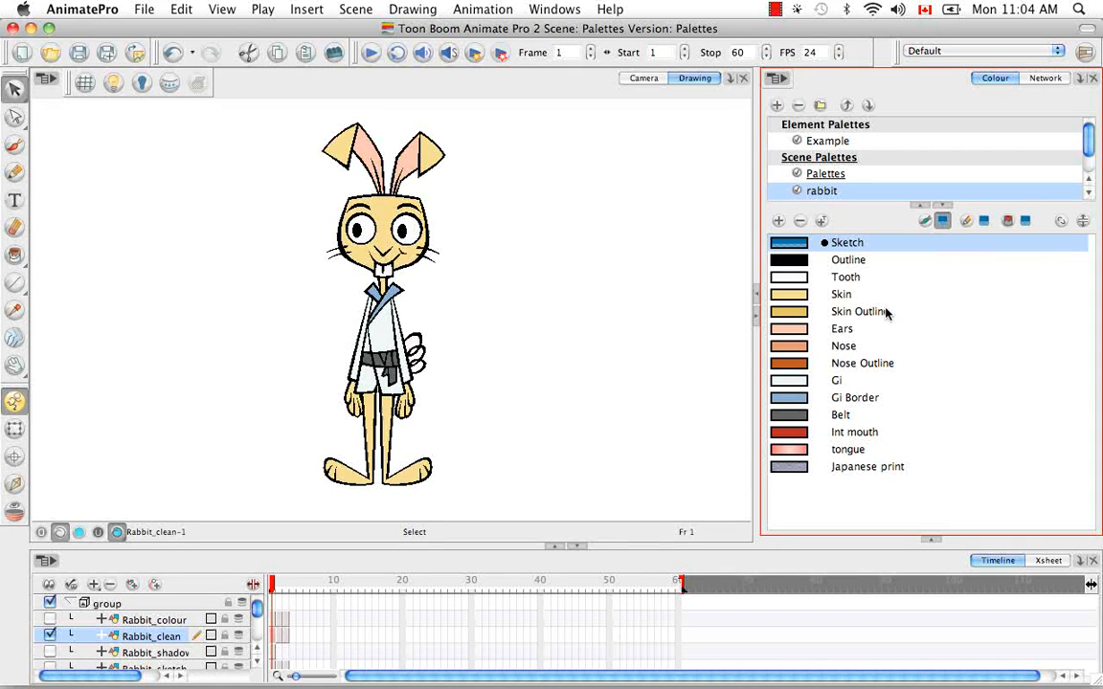
# Compare the colours of the rabbit-clone, rabbit-night and rabbit palettes and their effect on the rabbit drawing
pyautogui.moveTo(1088, 144); pyautogui.dragTo(1087, 158)
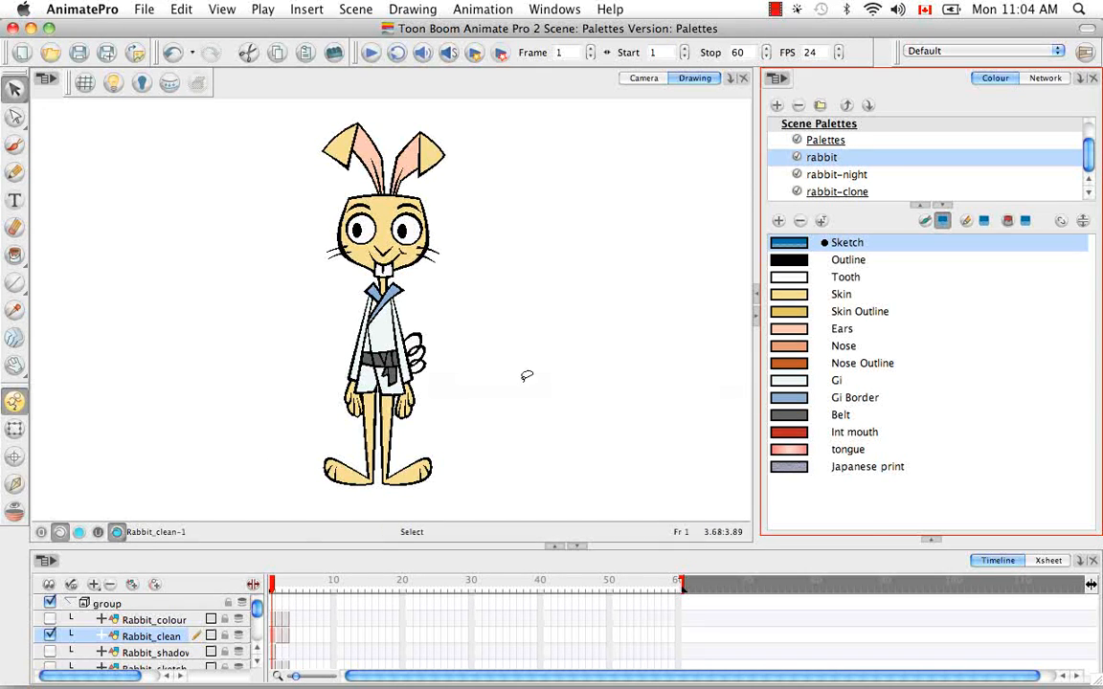
pyautogui.click(833, 191)
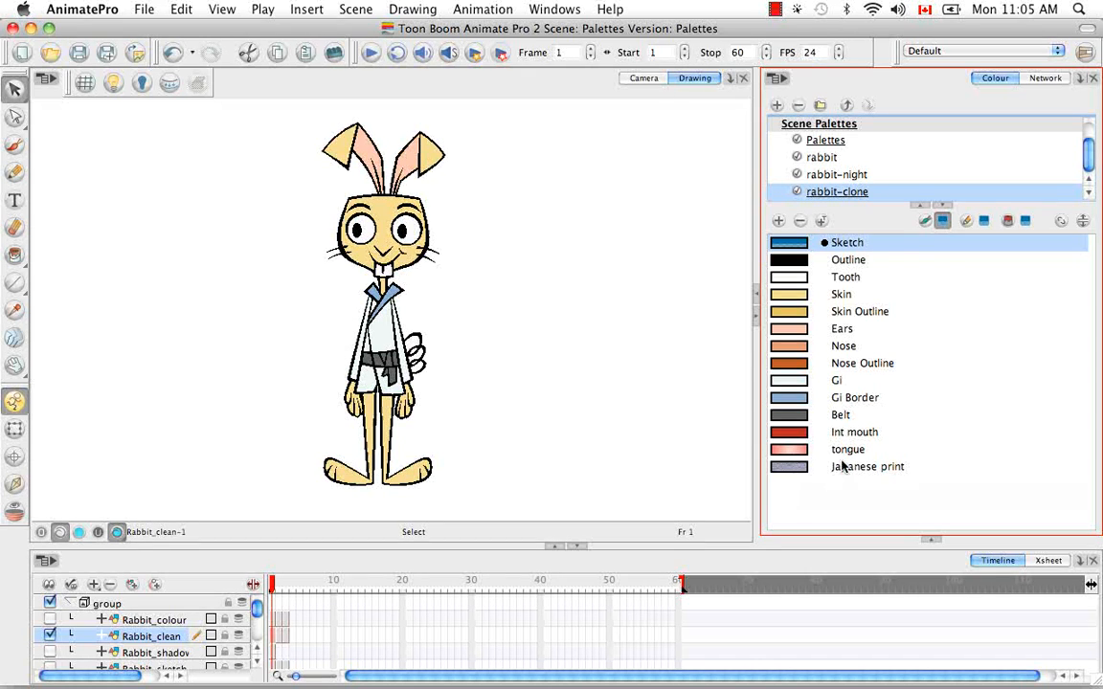
pyautogui.click(860, 177)
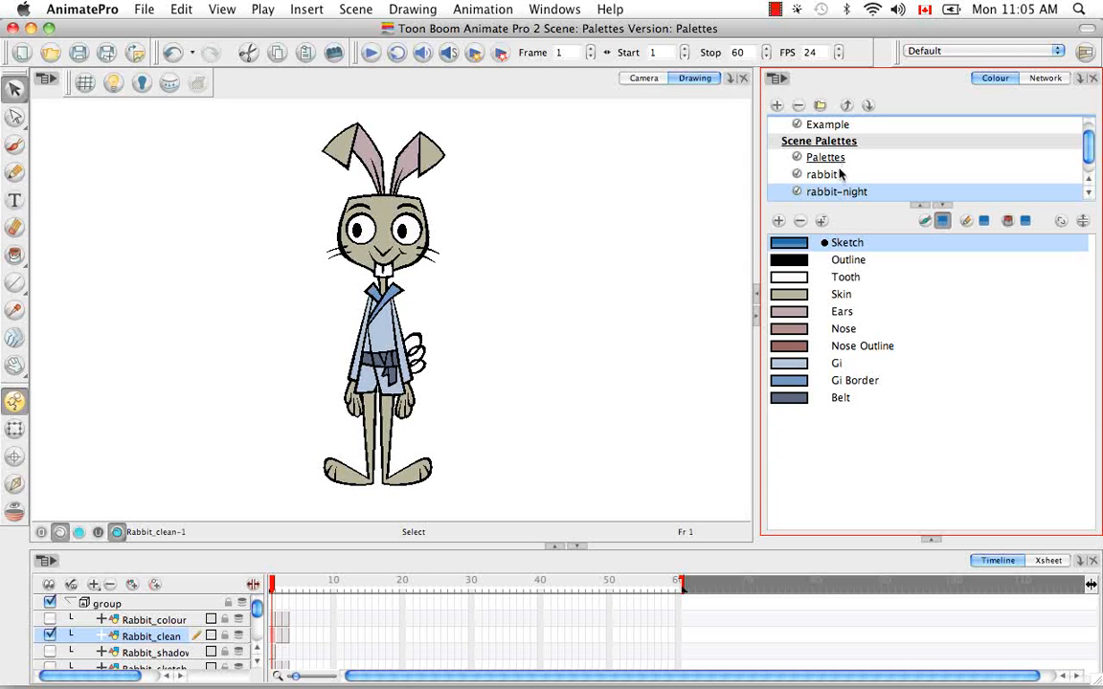
pyautogui.click(836, 176)
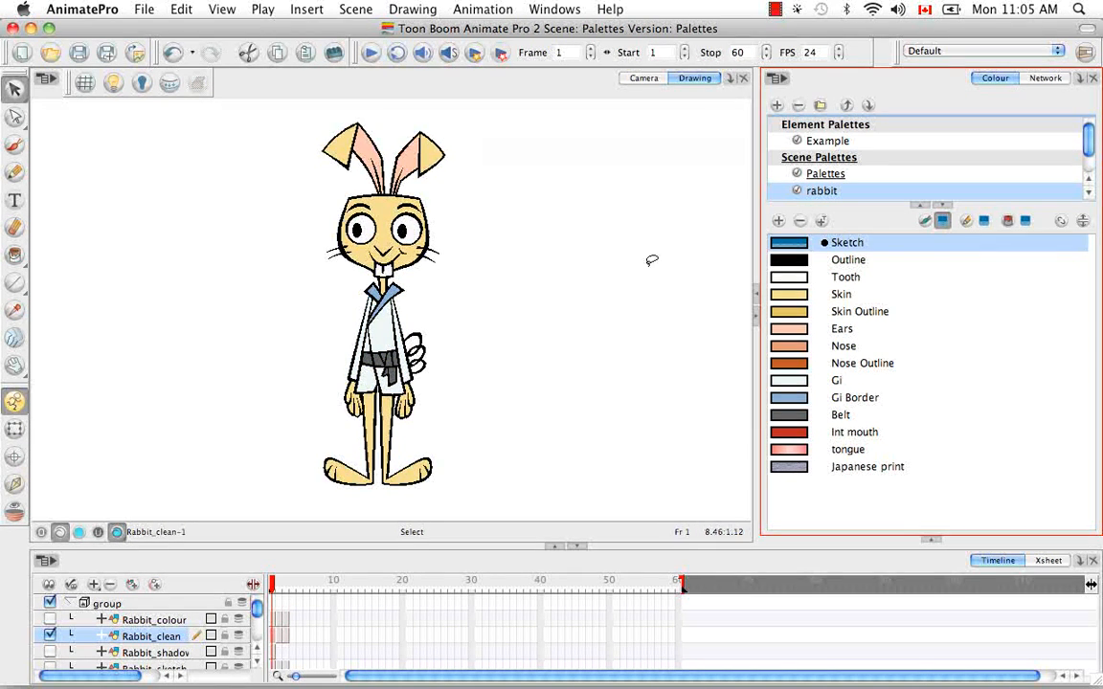
# Open the Tint Panel for the scene palette rabbit-clone
pyautogui.moveTo(1087, 145); pyautogui.dragTo(1089, 167)
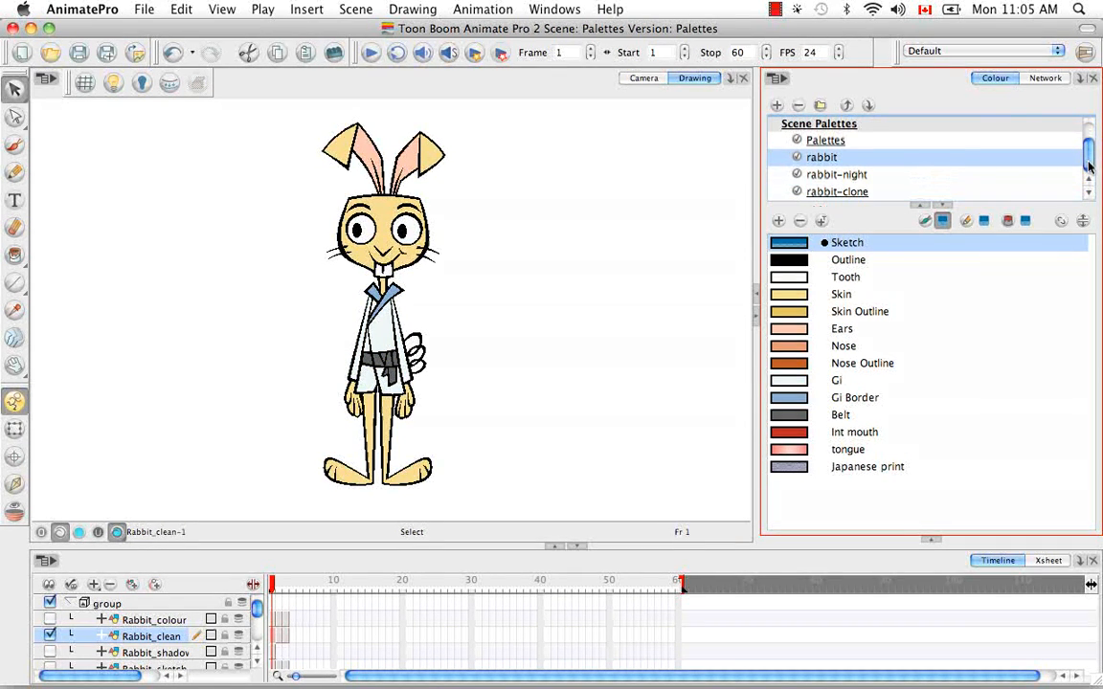
pyautogui.click(856, 193)
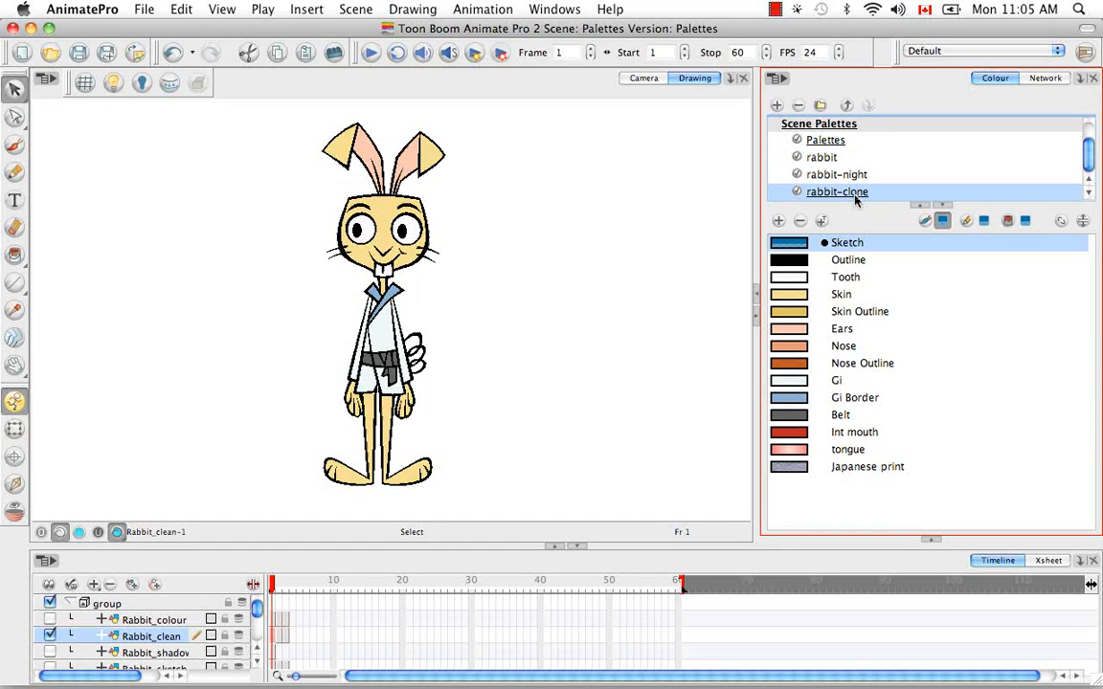
pyautogui.click(781, 79)
pyautogui.moveTo(796, 105)
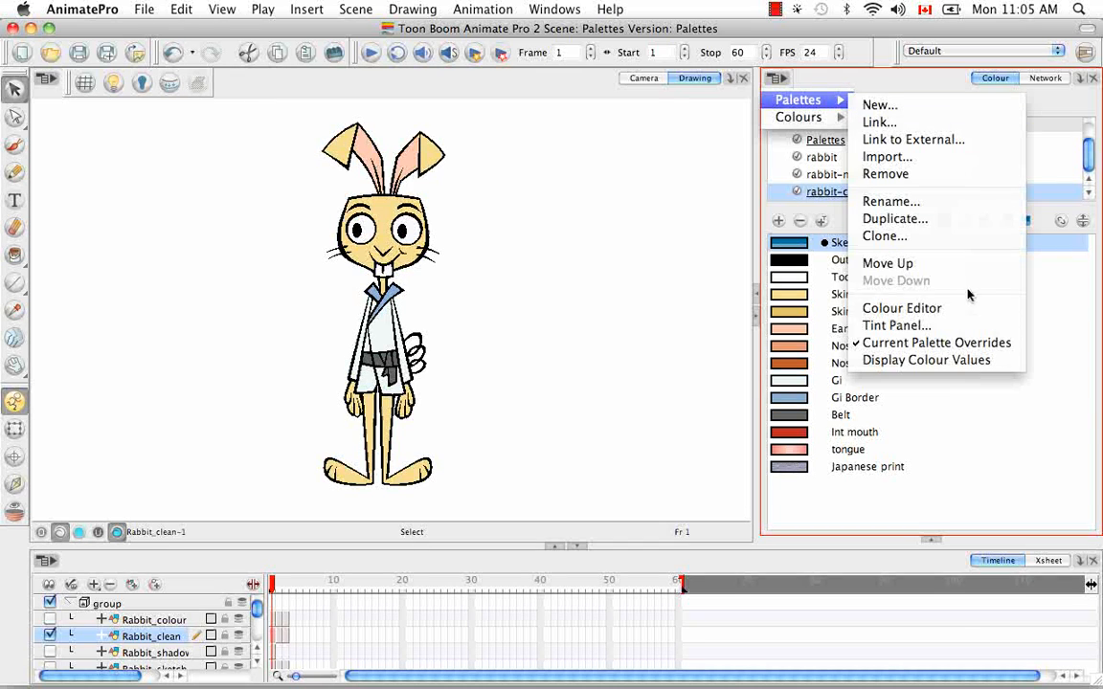
pyautogui.click(965, 325)
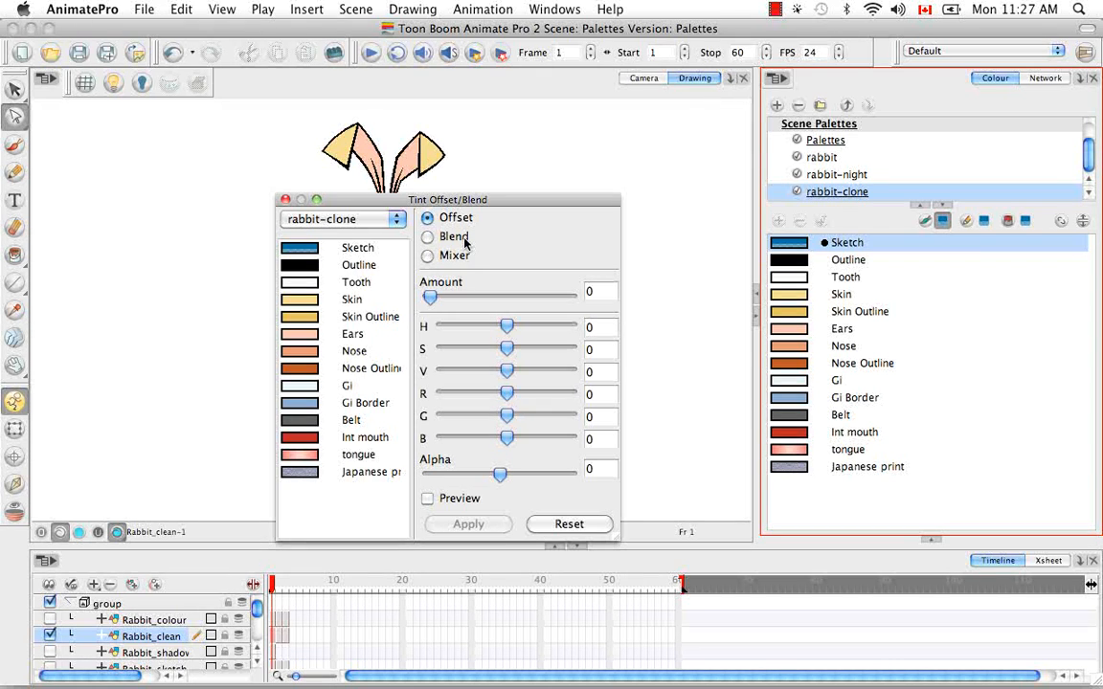
# Try an Offset tint of 81 on all rabbit-clone colours with S 42, V 49, R 99, G 89 and B 179, and reset it
pyautogui.click(356, 250)
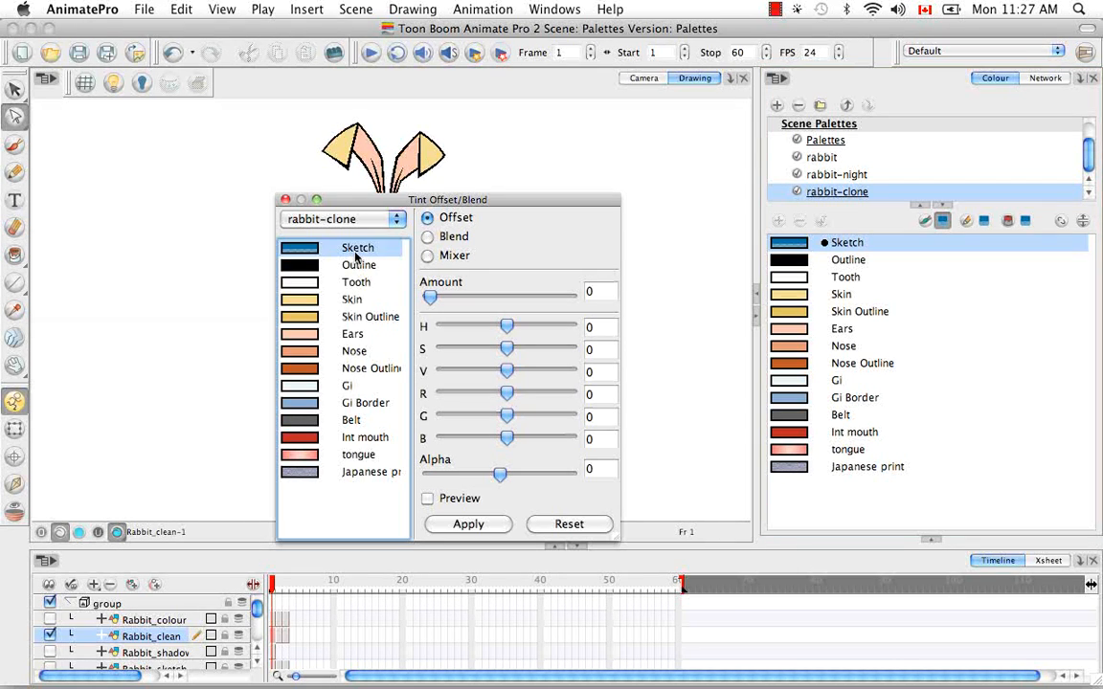
pyautogui.keyDown('shift'); pyautogui.click(371, 472); pyautogui.keyUp('shift')
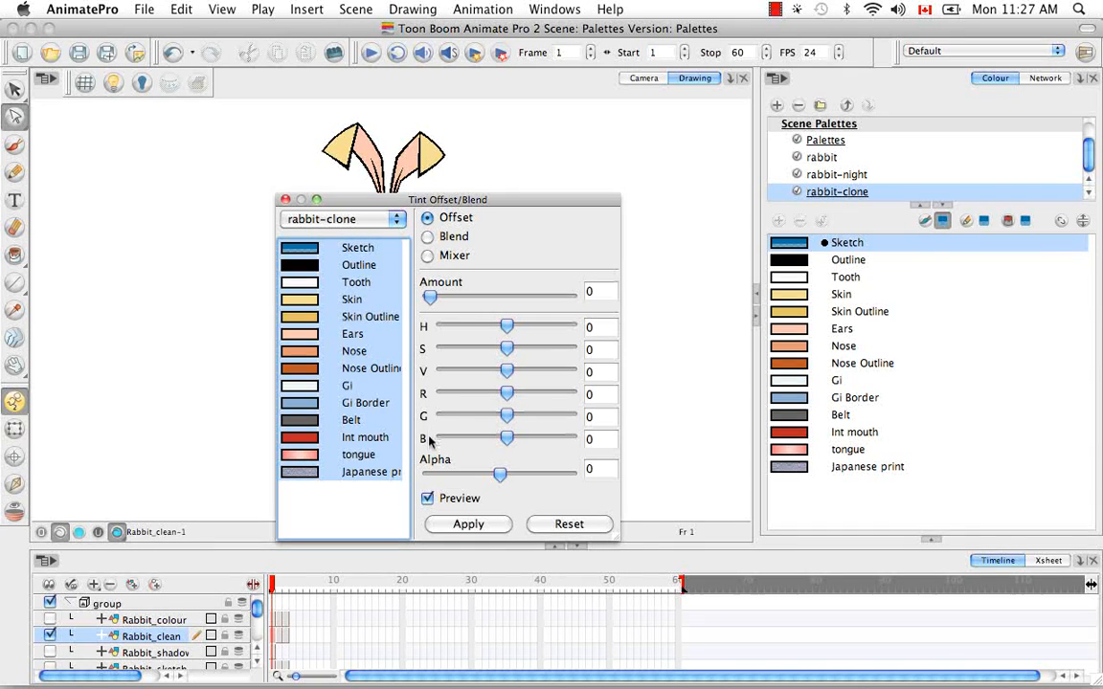
pyautogui.moveTo(507, 348); pyautogui.dragTo(537, 371)
pyautogui.moveTo(430, 298); pyautogui.dragTo(542, 300)
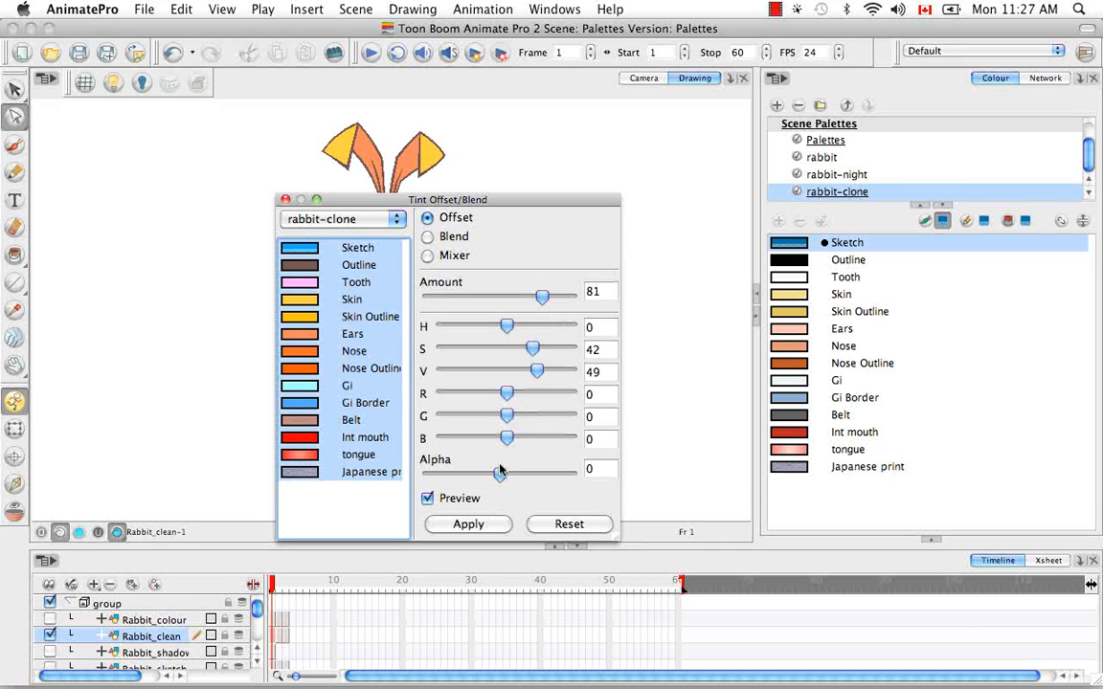
pyautogui.moveTo(506, 437); pyautogui.dragTo(536, 397)
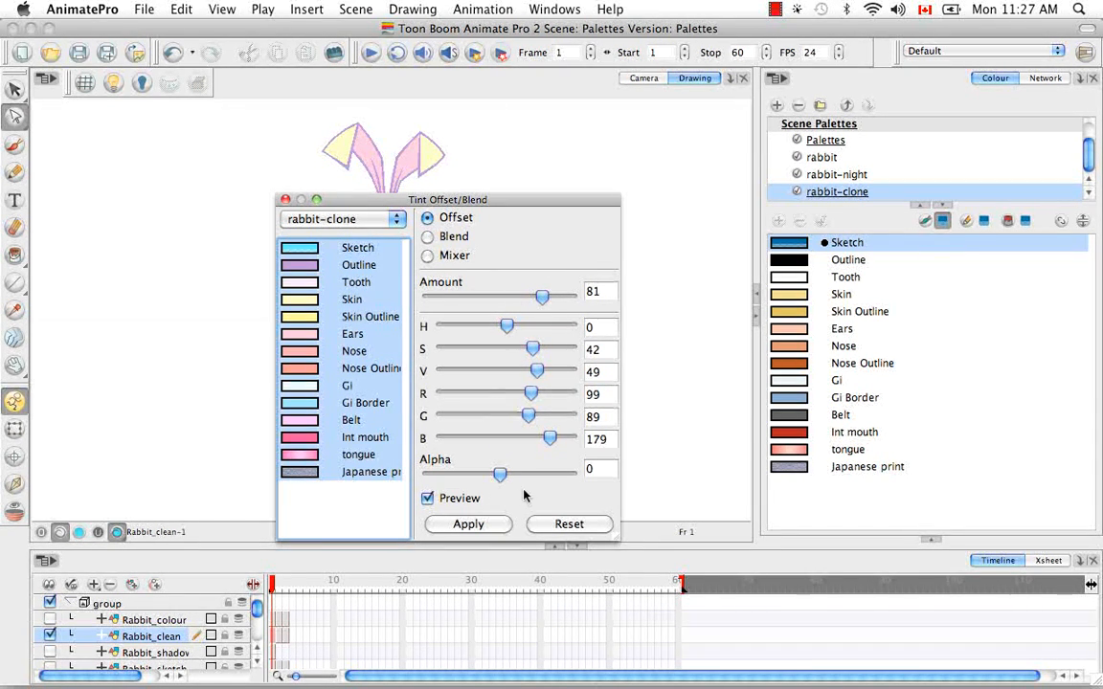
pyautogui.click(559, 525)
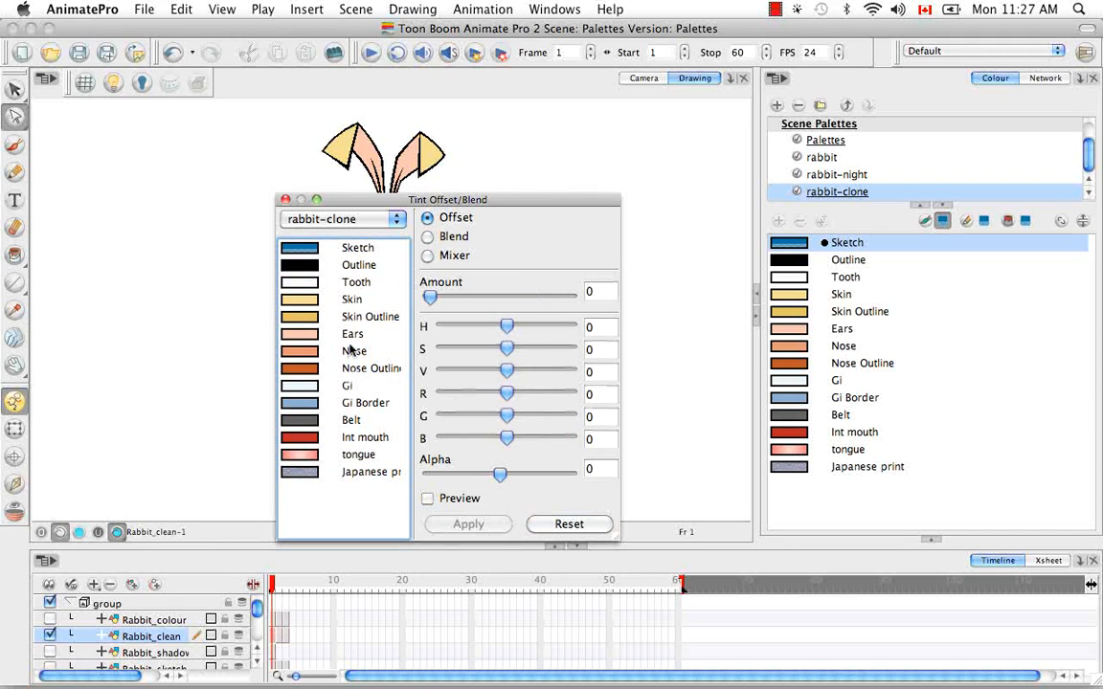
# Switch the tint mode to Blend and choose a green tint colour with H 138, S 100, V 90 and alpha 46
pyautogui.click(427, 239)
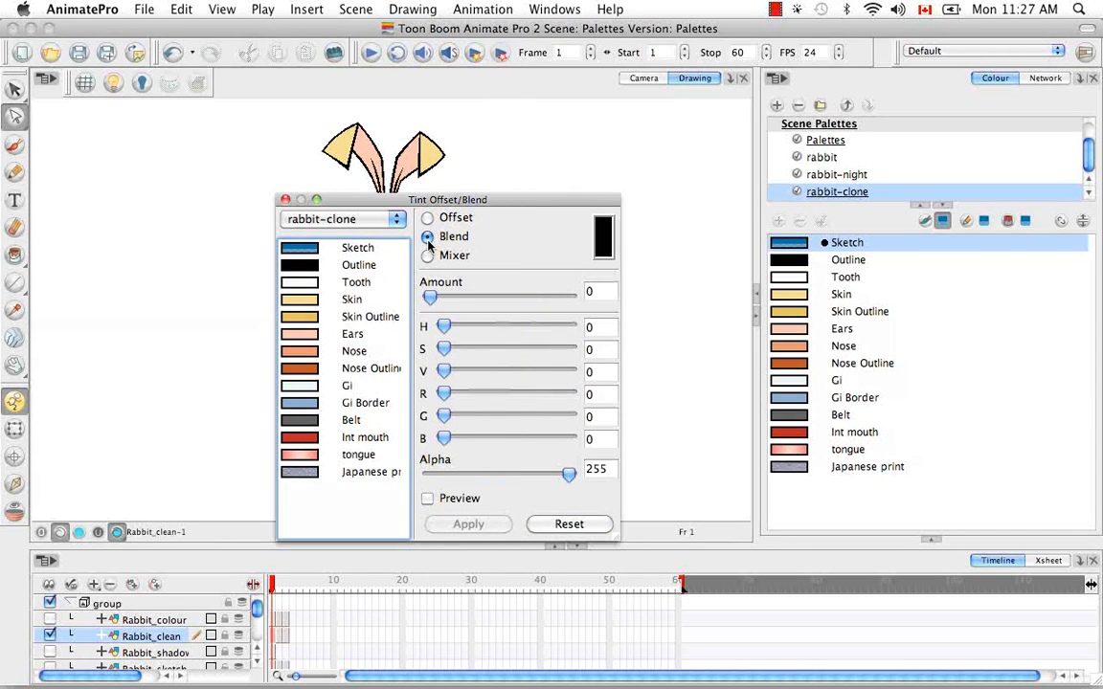
pyautogui.click(603, 237)
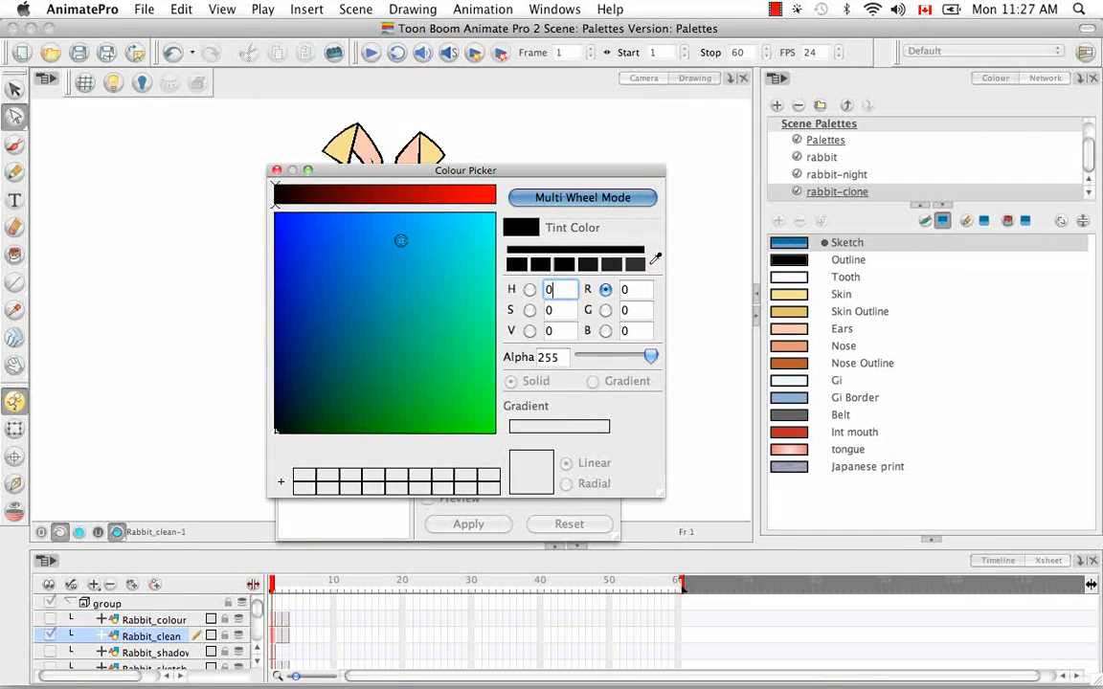
pyautogui.click(472, 372)
pyautogui.moveTo(649, 358); pyautogui.dragTo(594, 358)
pyautogui.click(277, 171)
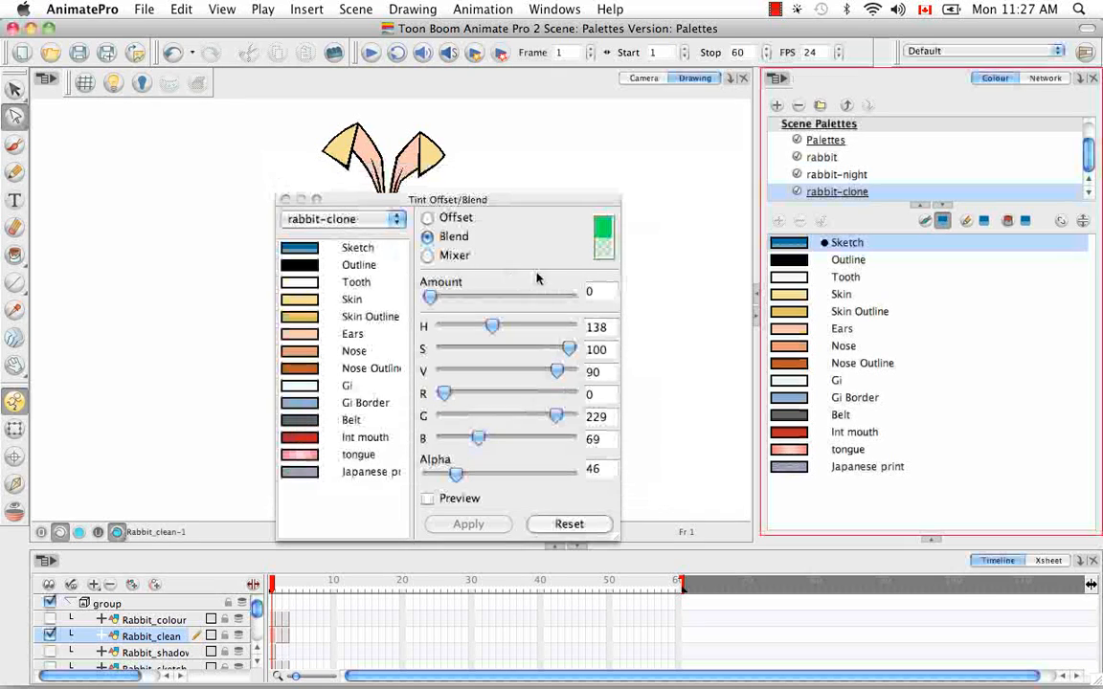
# Set the blend amount to 35, the tint to H 86, S 60, V 71 and alpha 72, with the preview enabled
pyautogui.moveTo(439, 296); pyautogui.dragTo(477, 296)
pyautogui.moveTo(455, 474)
pyautogui.mouseDown()
pyautogui.moveTo(501, 475)
pyautogui.moveTo(469, 475)
pyautogui.mouseUp()
pyautogui.moveTo(496, 327); pyautogui.dragTo(475, 324)
pyautogui.moveTo(556, 372); pyautogui.dragTo(538, 349)
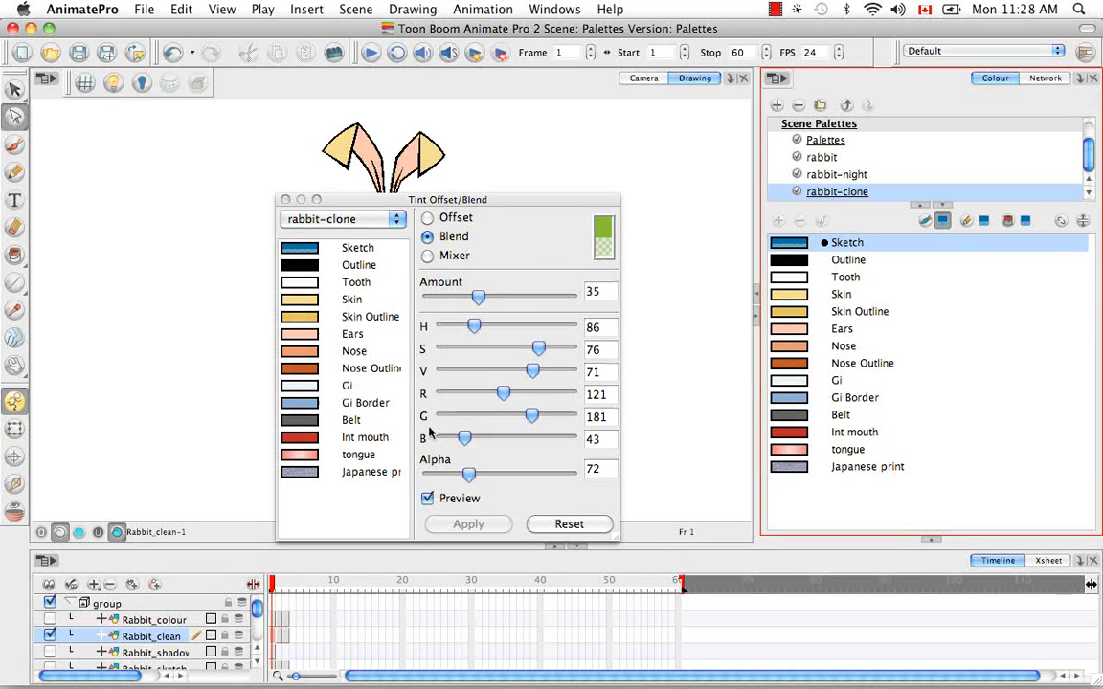
pyautogui.moveTo(538, 349); pyautogui.dragTo(520, 349)
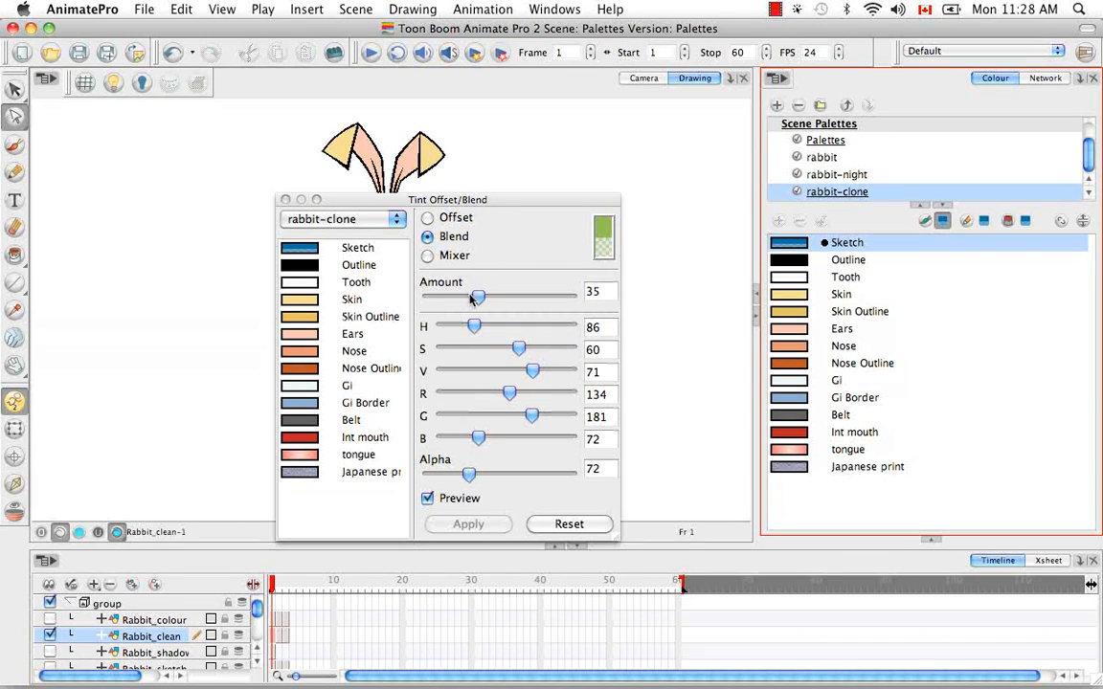
# Select all rabbit-clone colours from Sketch to Japanese print in the tint list and switch the tint mode to Mixer
pyautogui.click(312, 248)
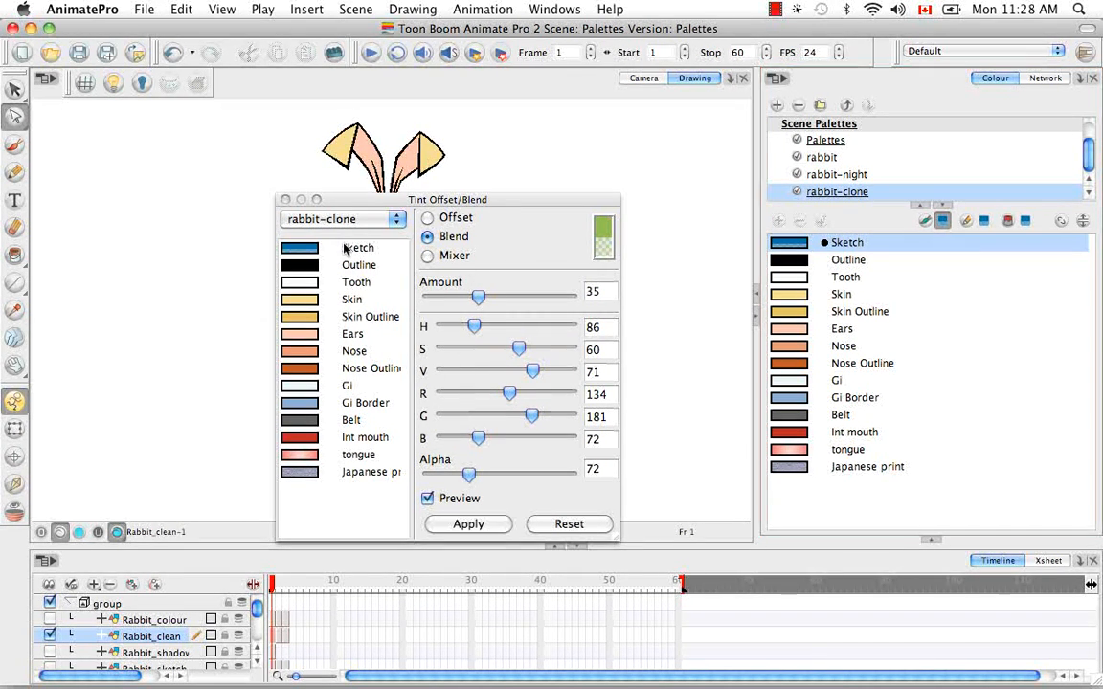
pyautogui.keyDown('shift'); pyautogui.click(309, 471); pyautogui.keyUp('shift')
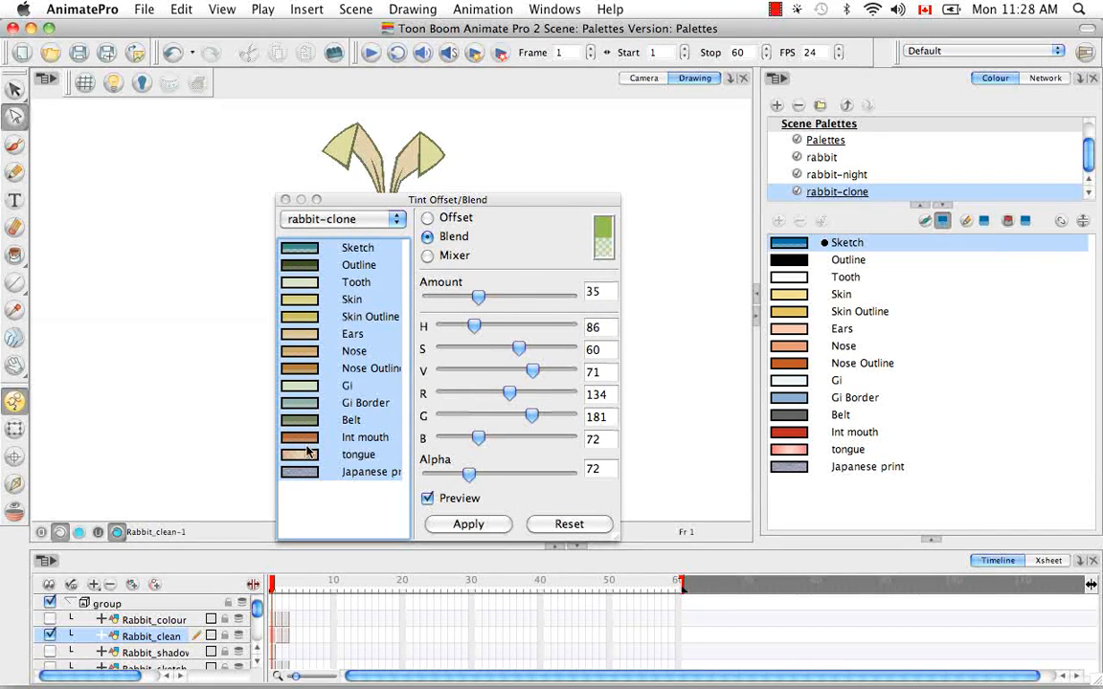
pyautogui.click(452, 255)
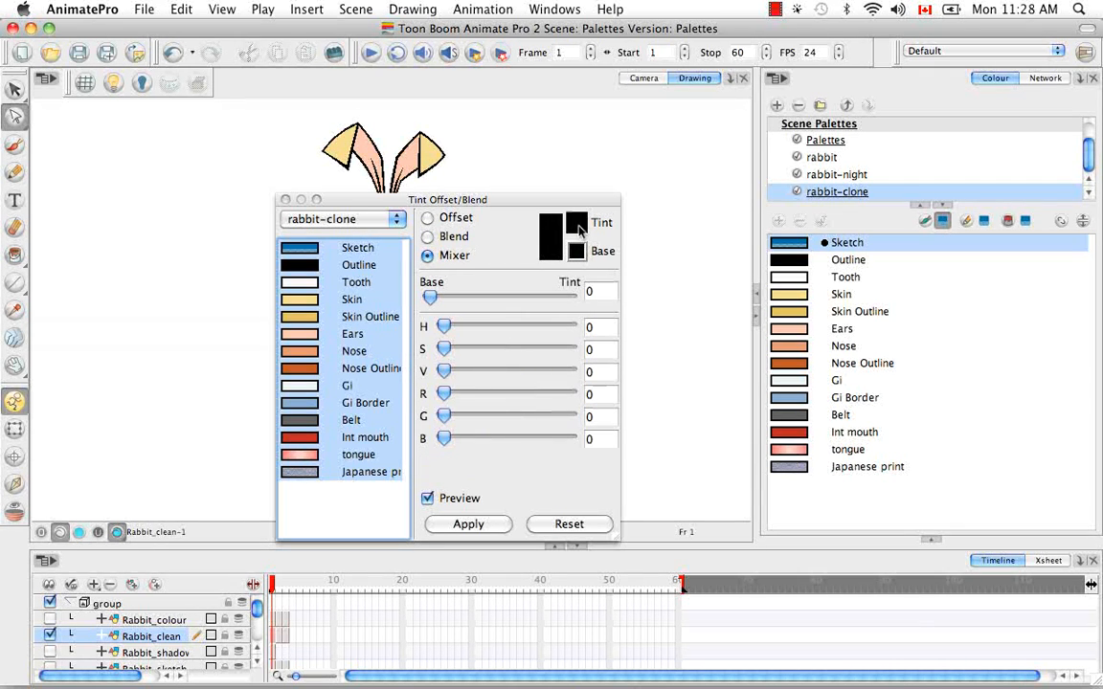
# Set the Mixer's base colour to a reddish brown with H 7, S 36 and V 43
pyautogui.click(578, 226)
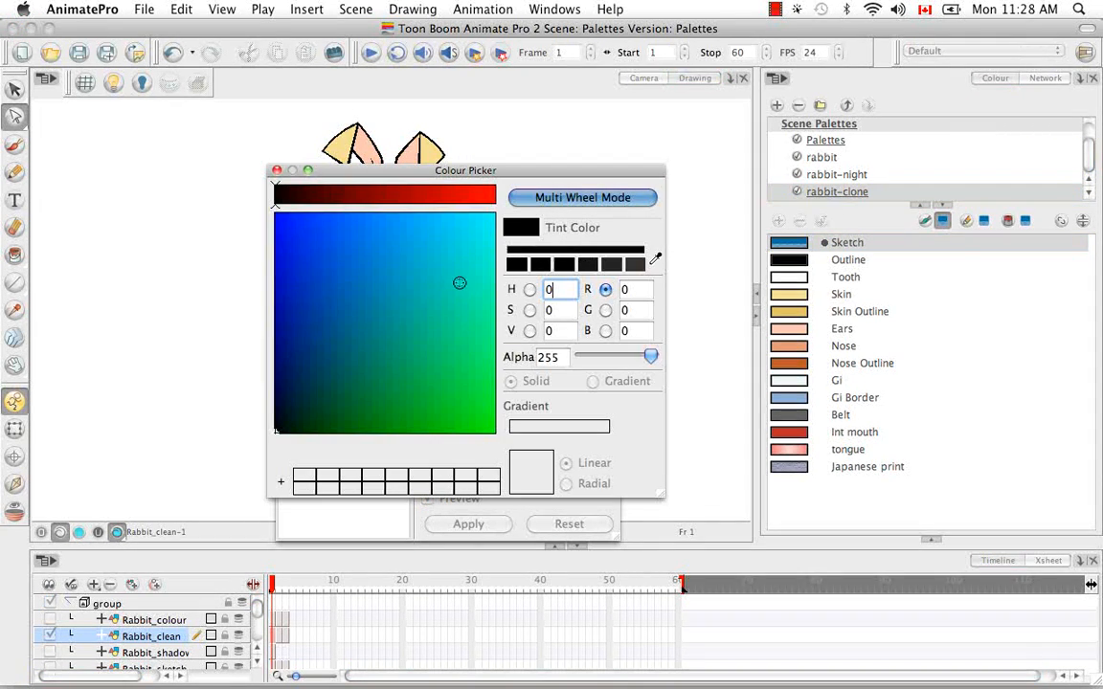
pyautogui.moveTo(460, 278); pyautogui.dragTo(514, 456)
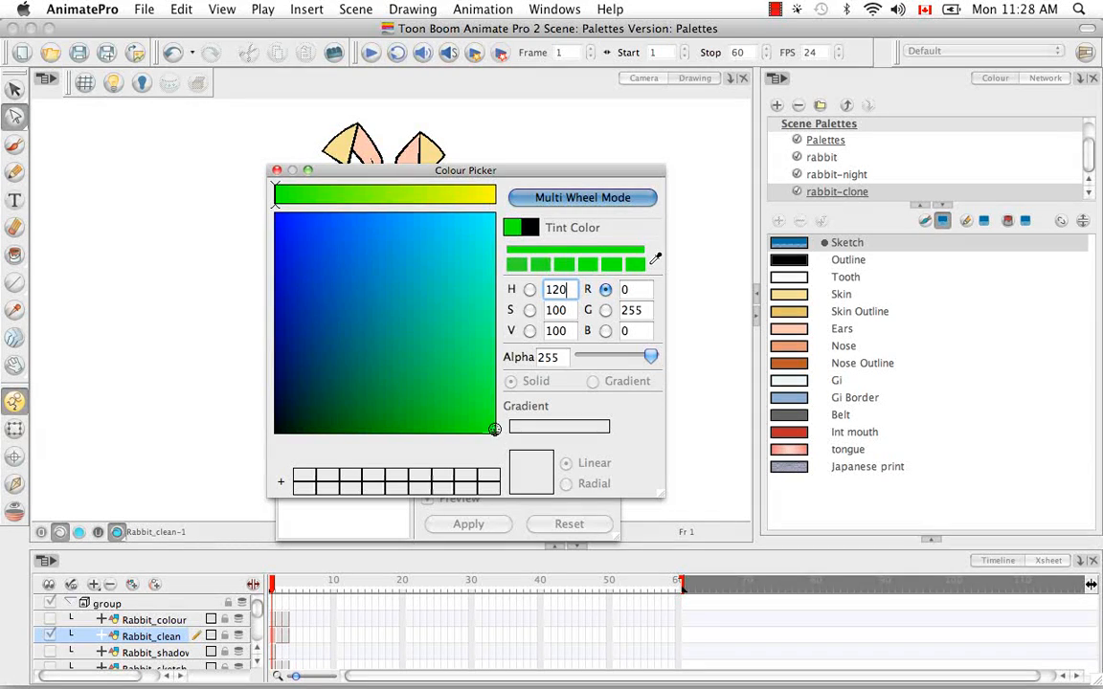
pyautogui.click(400, 408)
pyautogui.click(529, 289)
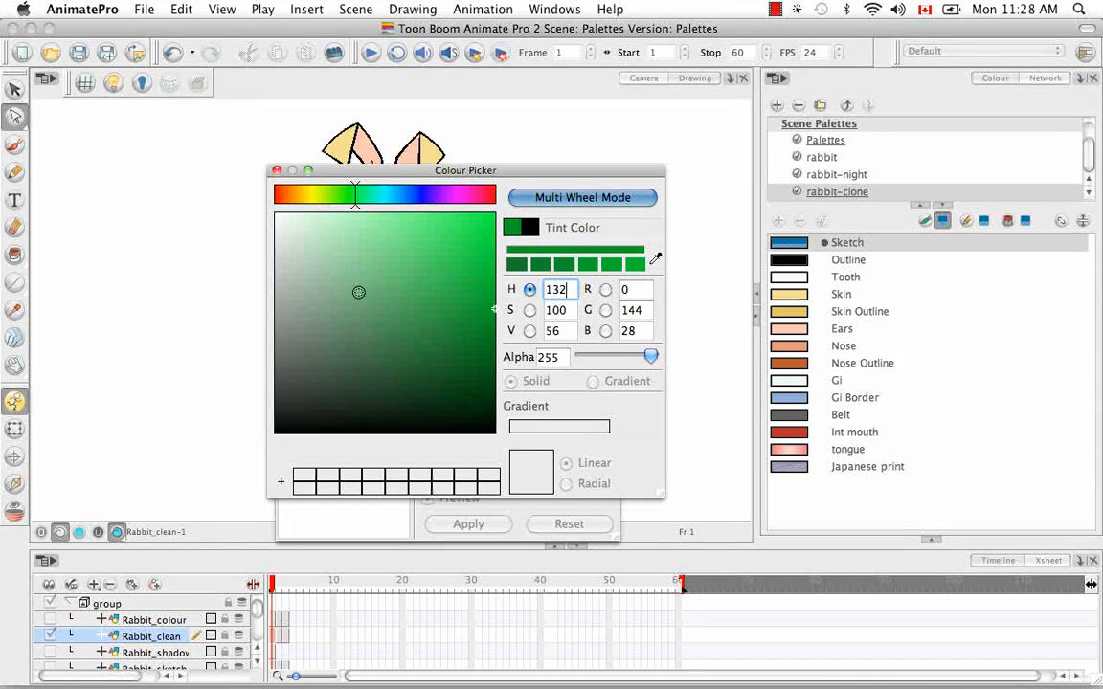
pyautogui.moveTo(345, 347)
pyautogui.mouseDown()
pyautogui.moveTo(354, 354)
pyautogui.moveTo(354, 338)
pyautogui.mouseUp()
pyautogui.moveTo(352, 198); pyautogui.dragTo(251, 180)
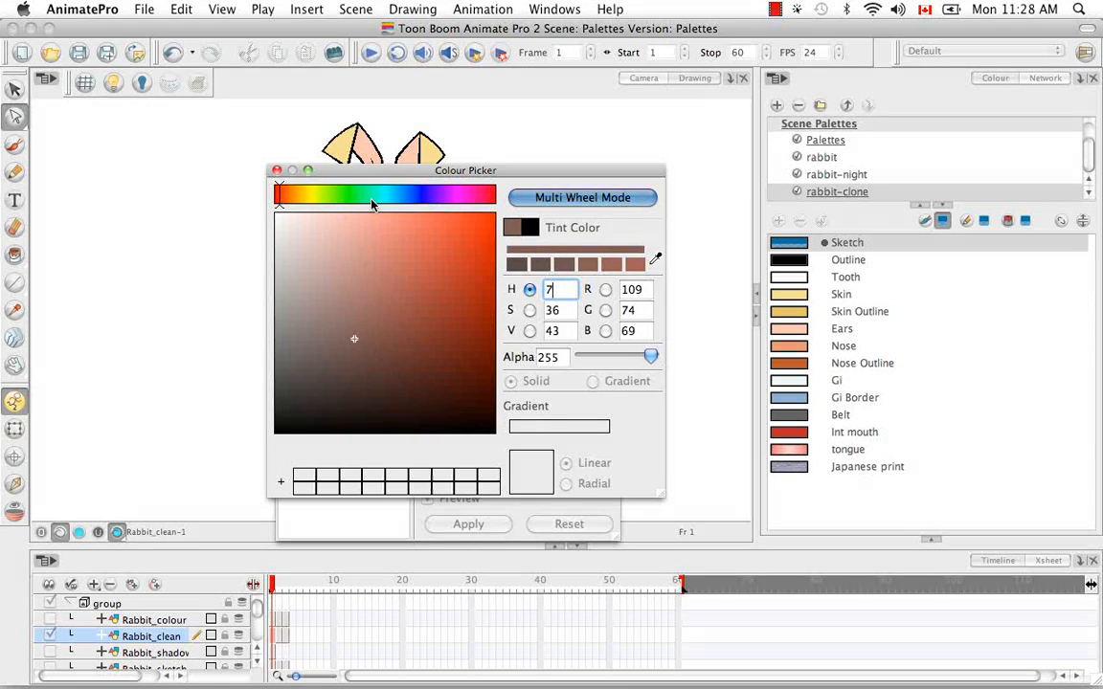
pyautogui.click(277, 170)
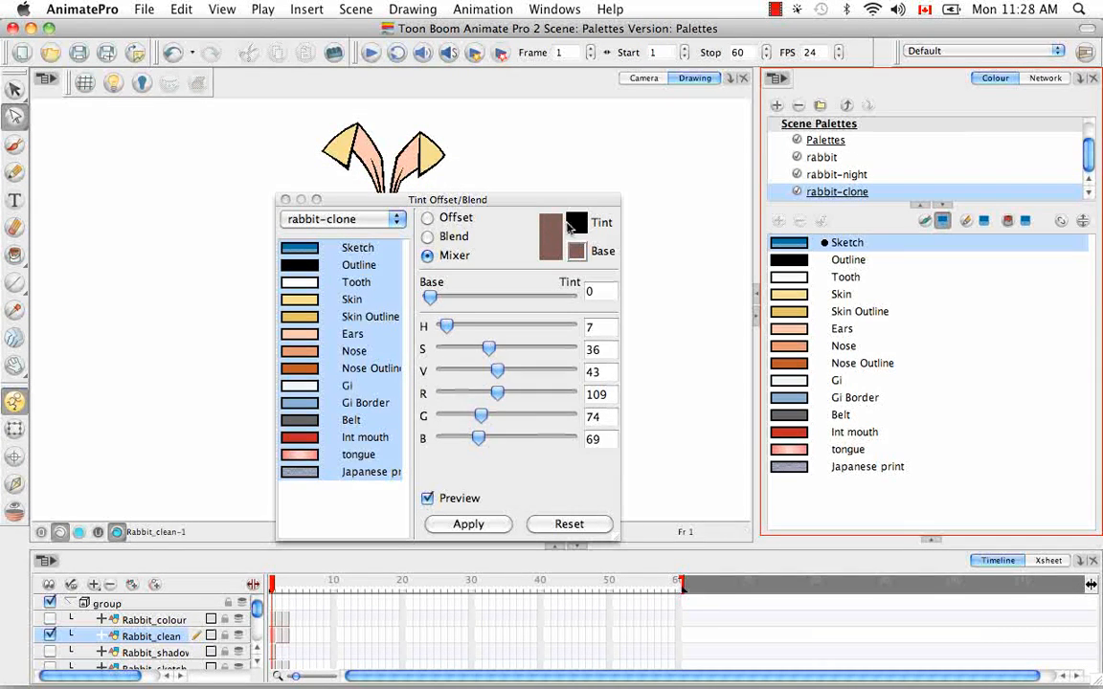
# Set the Mixer's tint colour to red with H 0, S 99 and V 81
pyautogui.click(574, 224)
pyautogui.click(574, 226)
pyautogui.moveTo(468, 237); pyautogui.dragTo(493, 255)
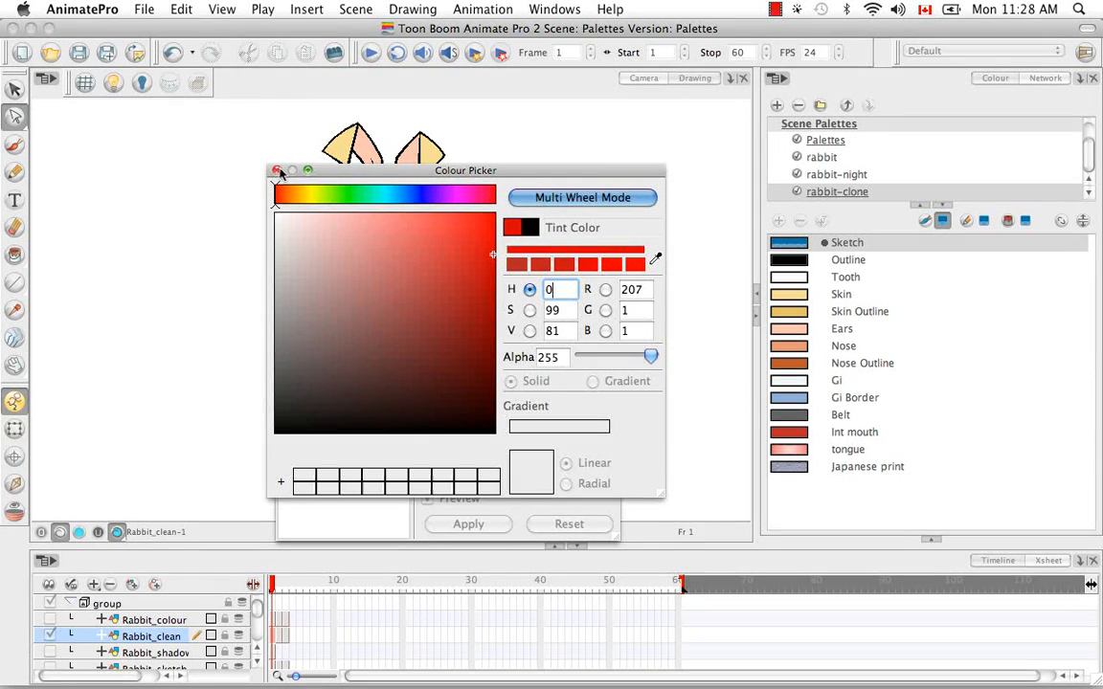
pyautogui.click(277, 170)
# Set the base-to-tint mix to 42, apply it to the selected rabbit-clone colours, and close the tint window
pyautogui.moveTo(430, 297); pyautogui.dragTo(487, 300)
pyautogui.click(579, 251)
pyautogui.click(576, 223)
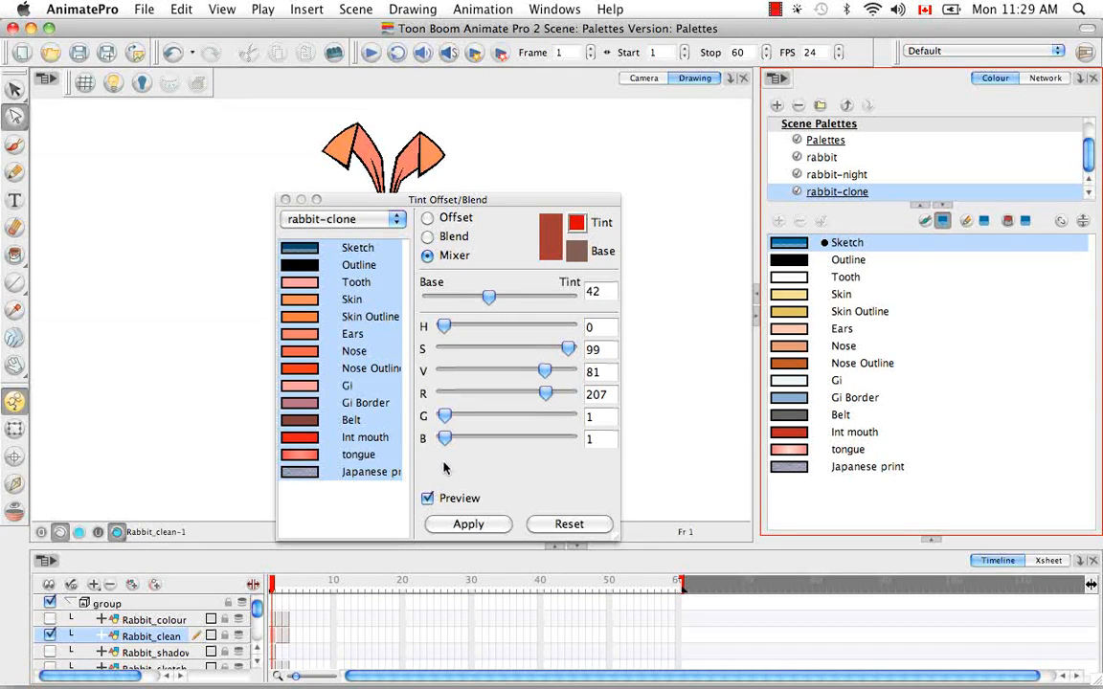
pyautogui.click(469, 525)
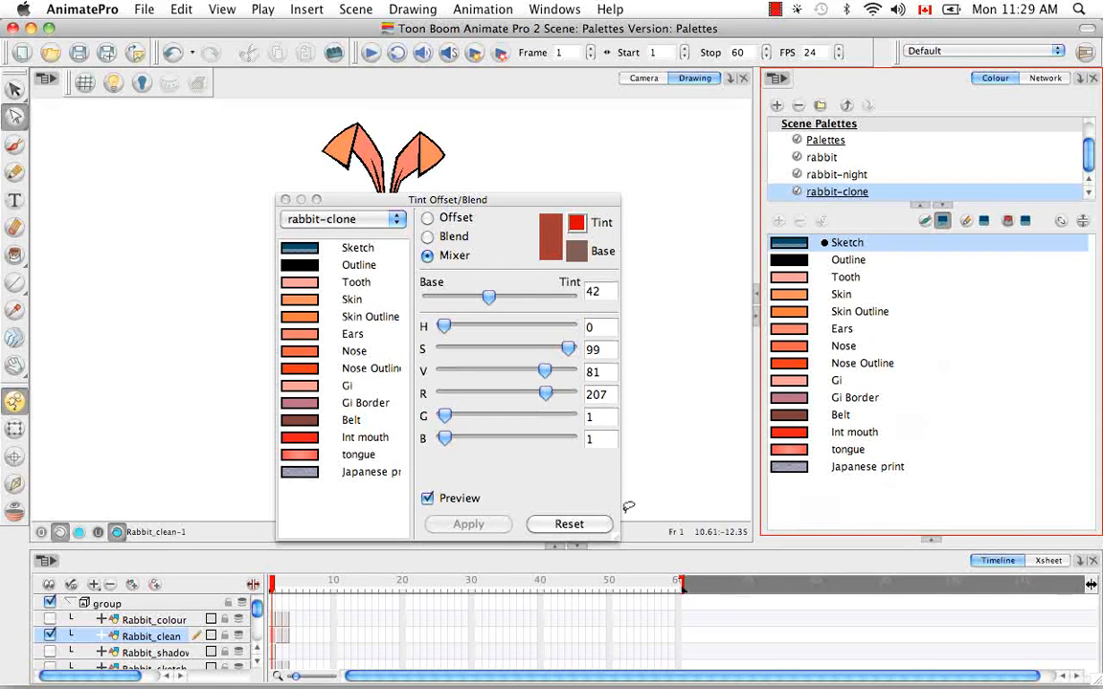
pyautogui.click(286, 199)
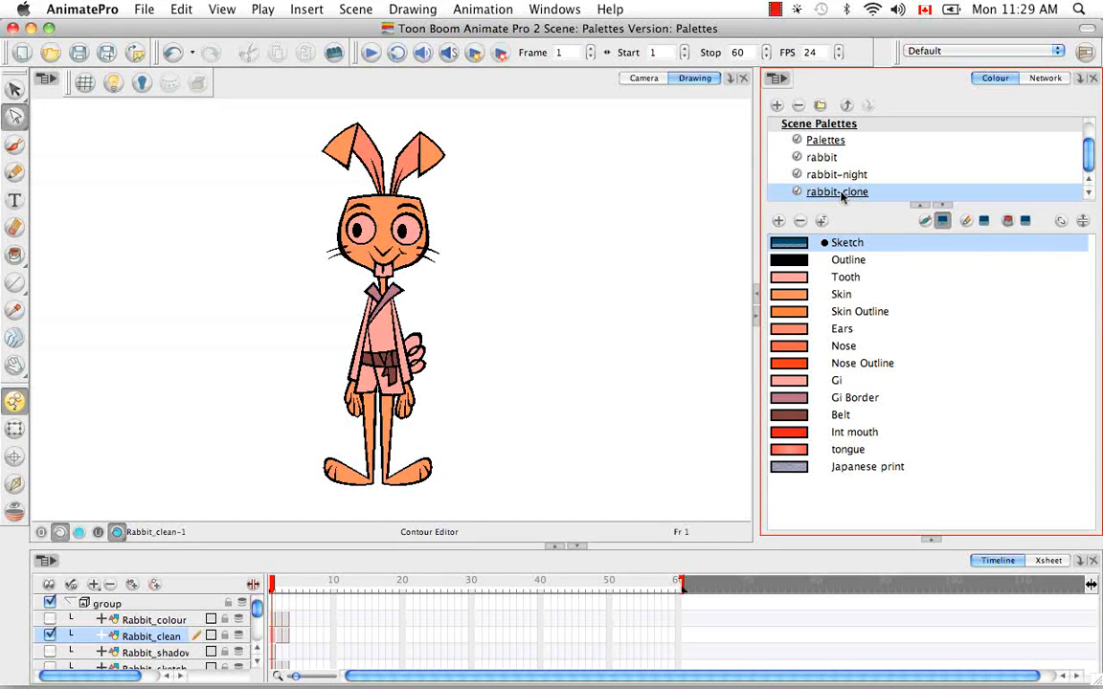
# Compare the rabbit drawing's colours under the rabbit-night, rabbit and tinted rabbit-clone palettes
pyautogui.click(837, 175)
pyautogui.scroll(1, 837, 175)
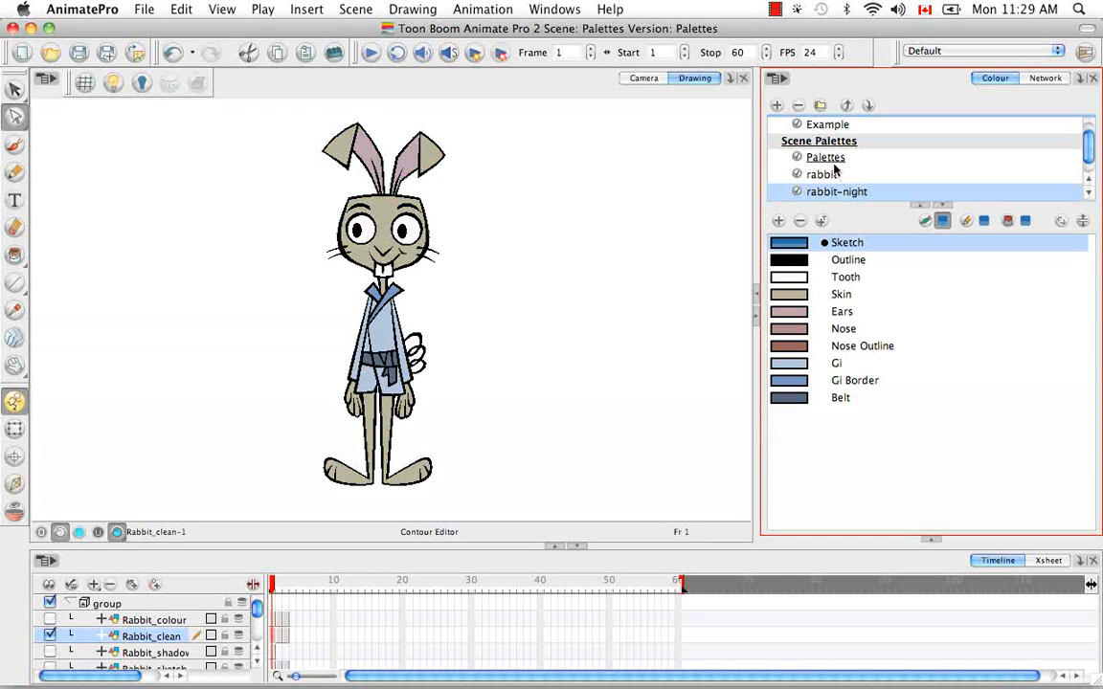
pyautogui.click(824, 175)
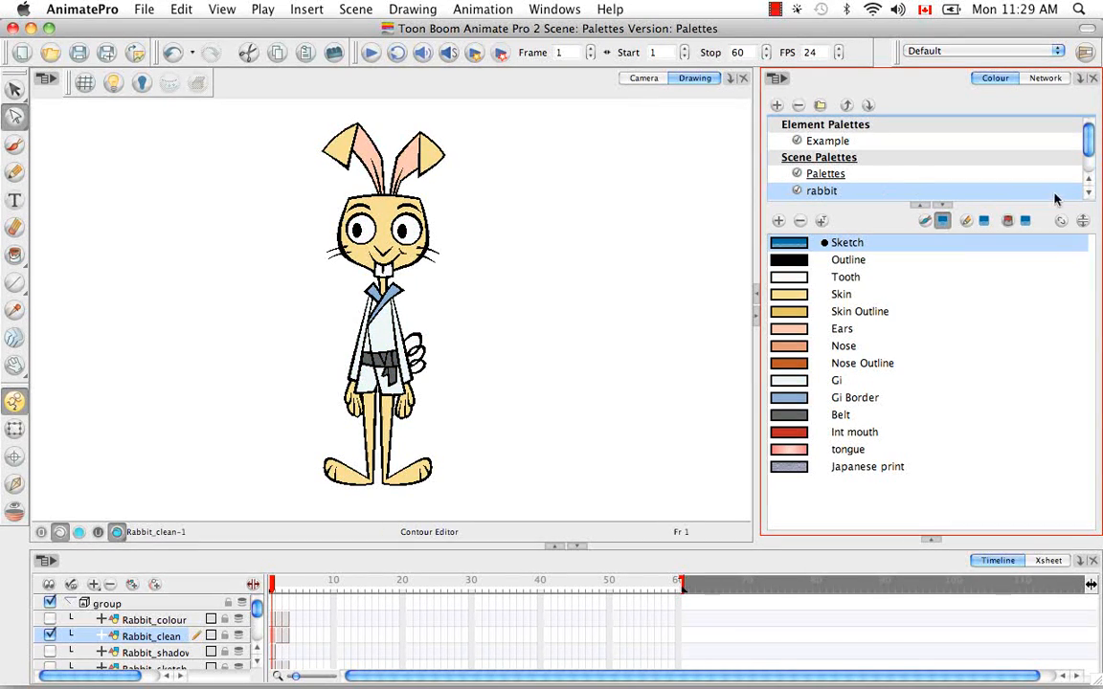
pyautogui.moveTo(1088, 144); pyautogui.dragTo(1087, 159)
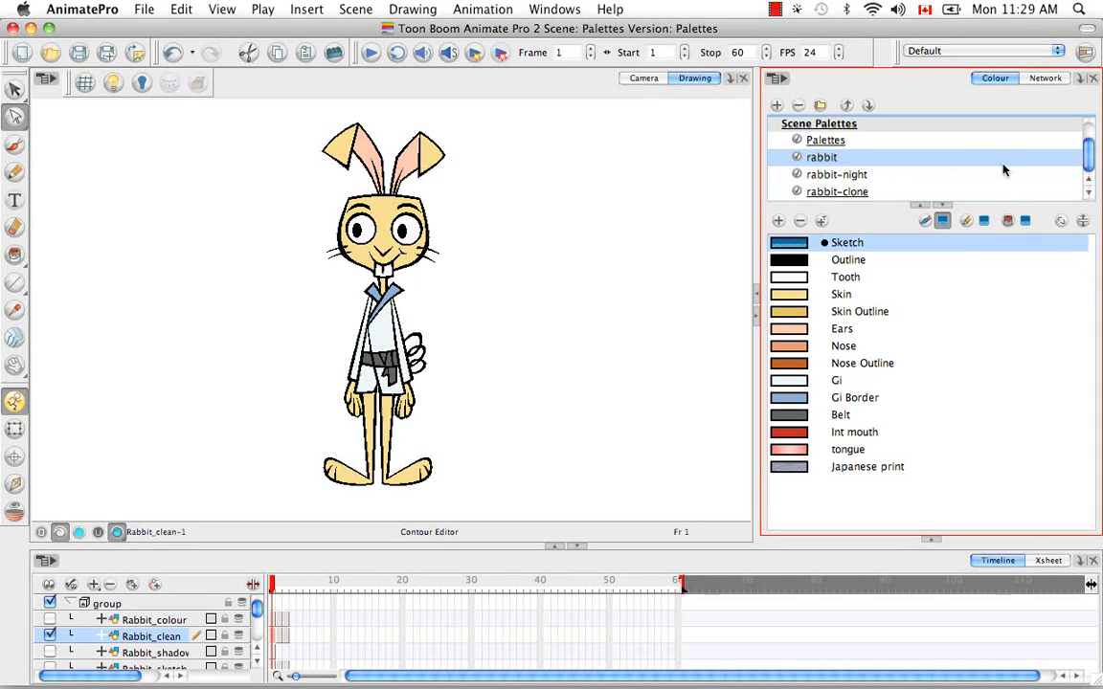
pyautogui.click(843, 194)
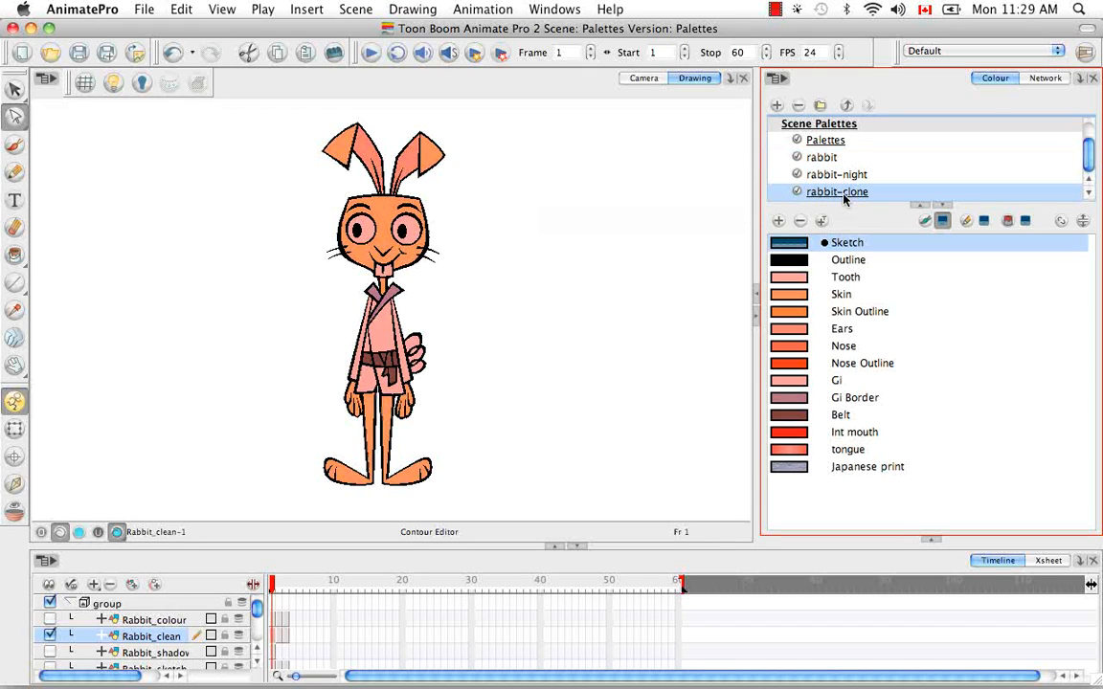